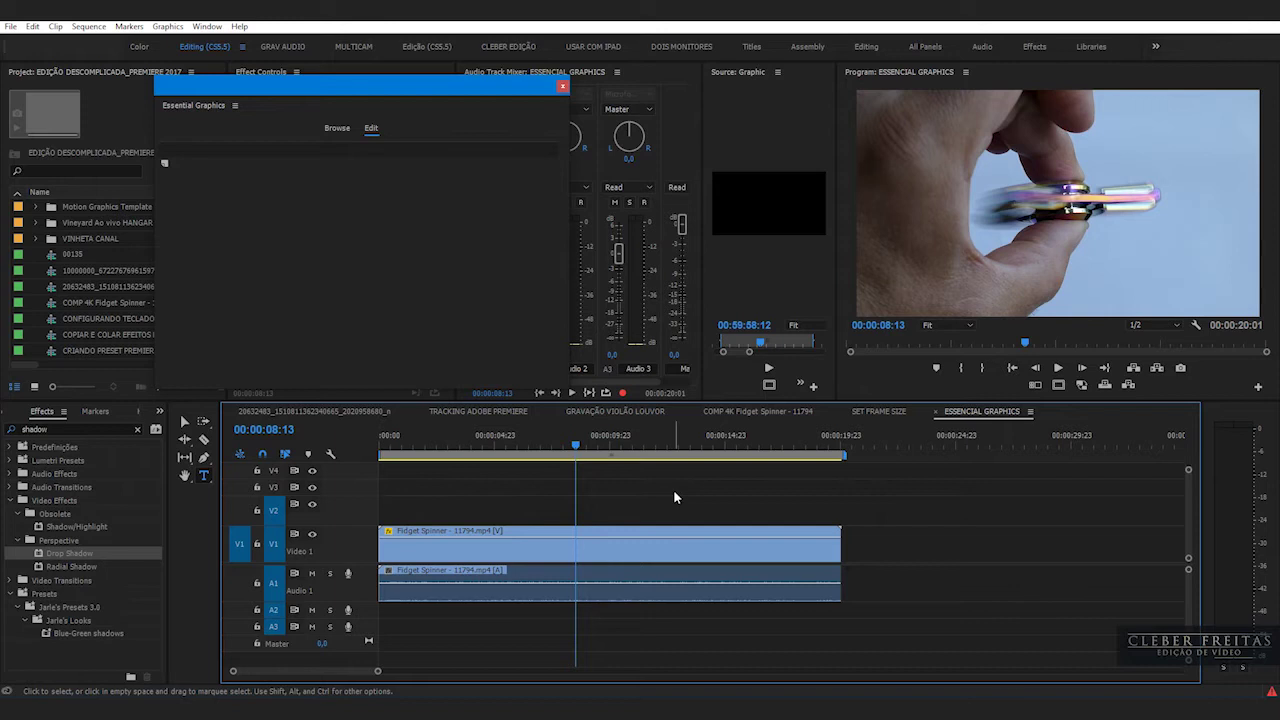
Step: Close the floating Essential Graphics panel and return the playhead to 00:00:03:16 on the Fidget Spinner clip
{"action": "left_click", "coordinate": [562, 86]}
{"action": "left_click", "coordinate": [593, 482]}
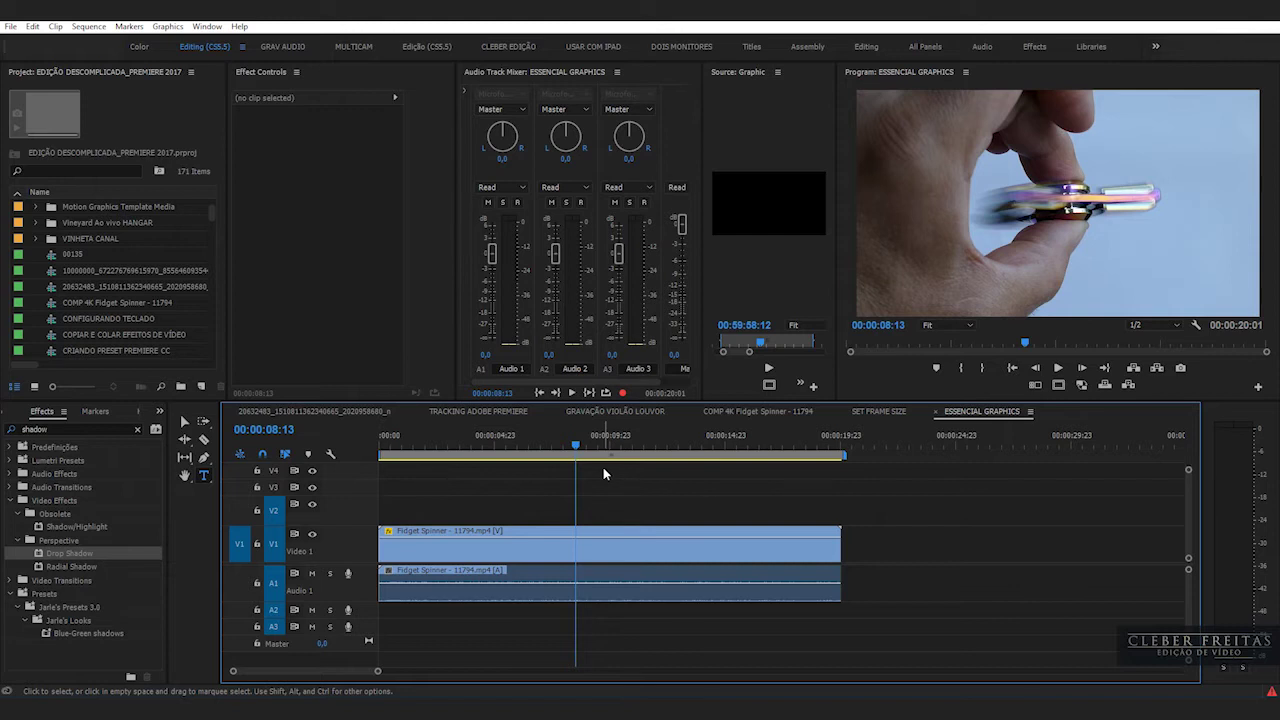
{"action": "left_click", "coordinate": [501, 440]}
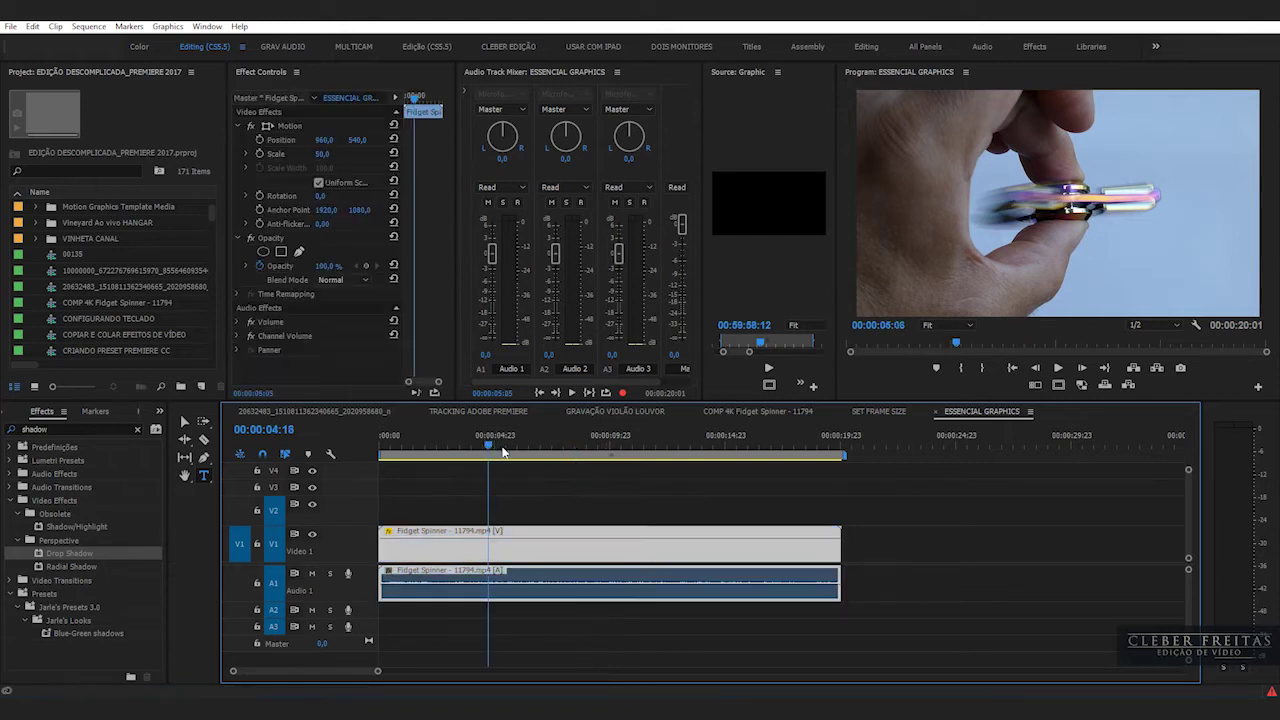
{"action": "left_click", "coordinate": [552, 490]}
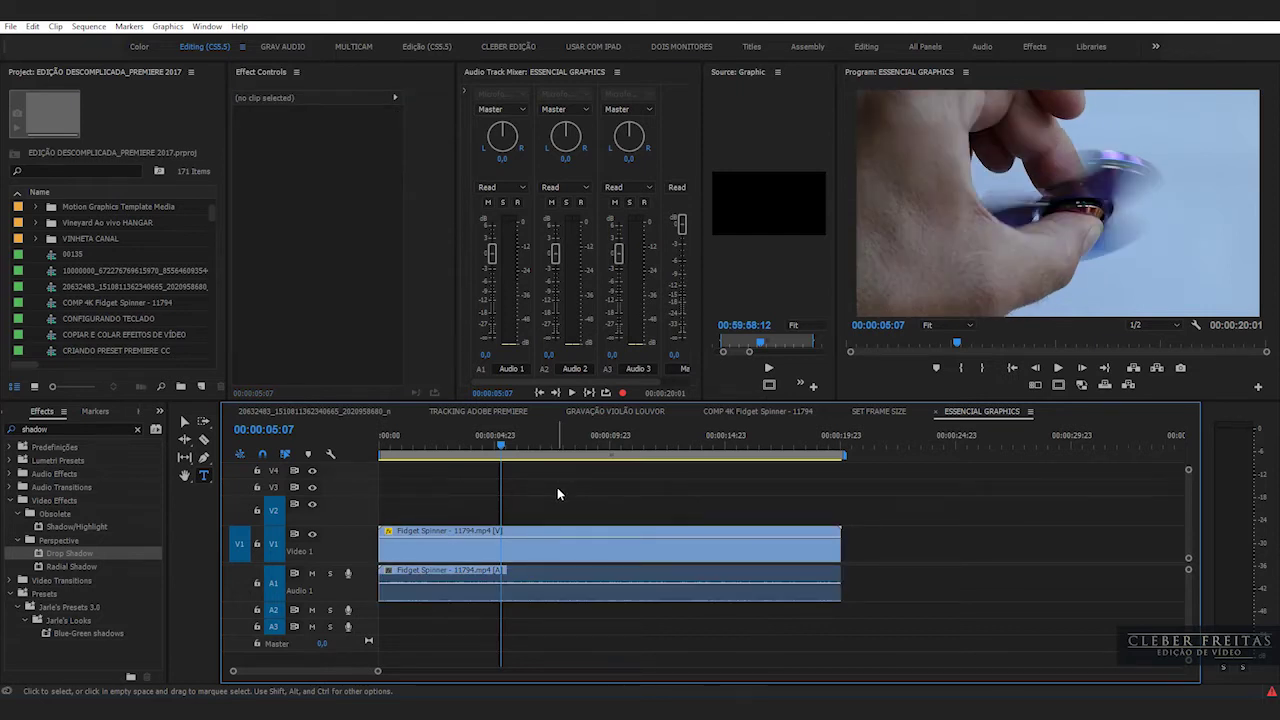
{"action": "left_click", "coordinate": [464, 441]}
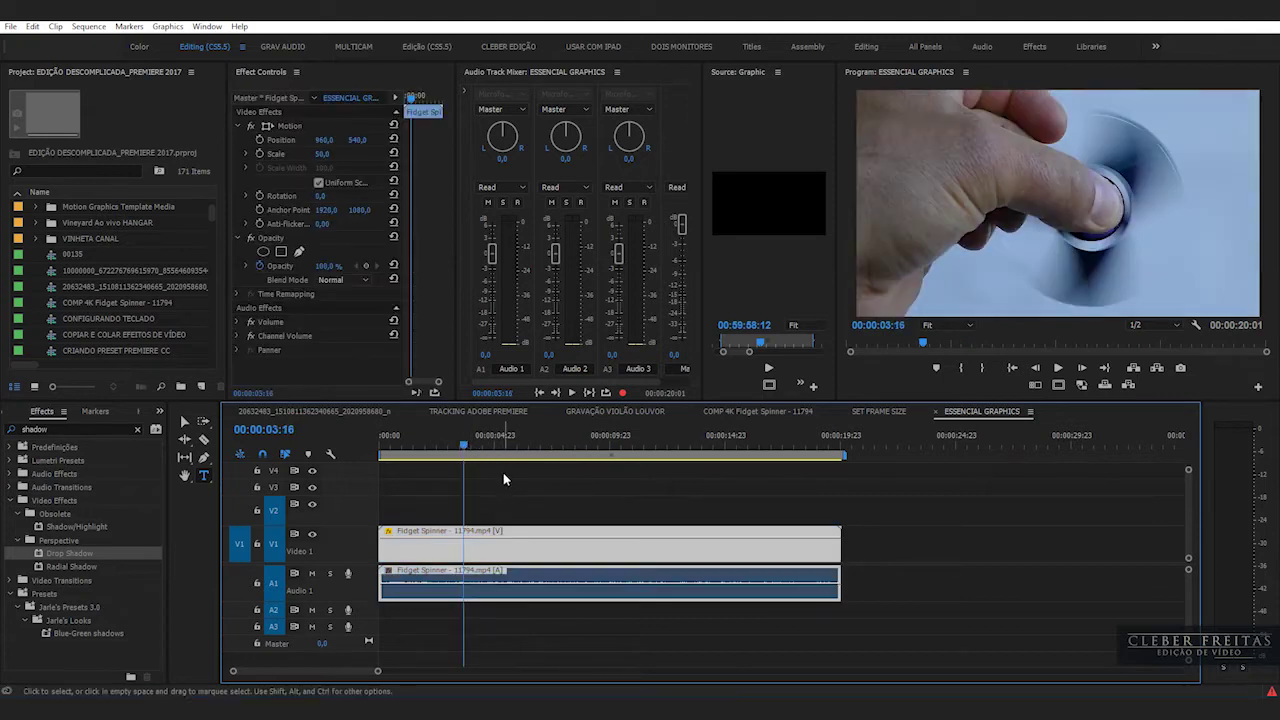
{"action": "left_click", "coordinate": [503, 474]}
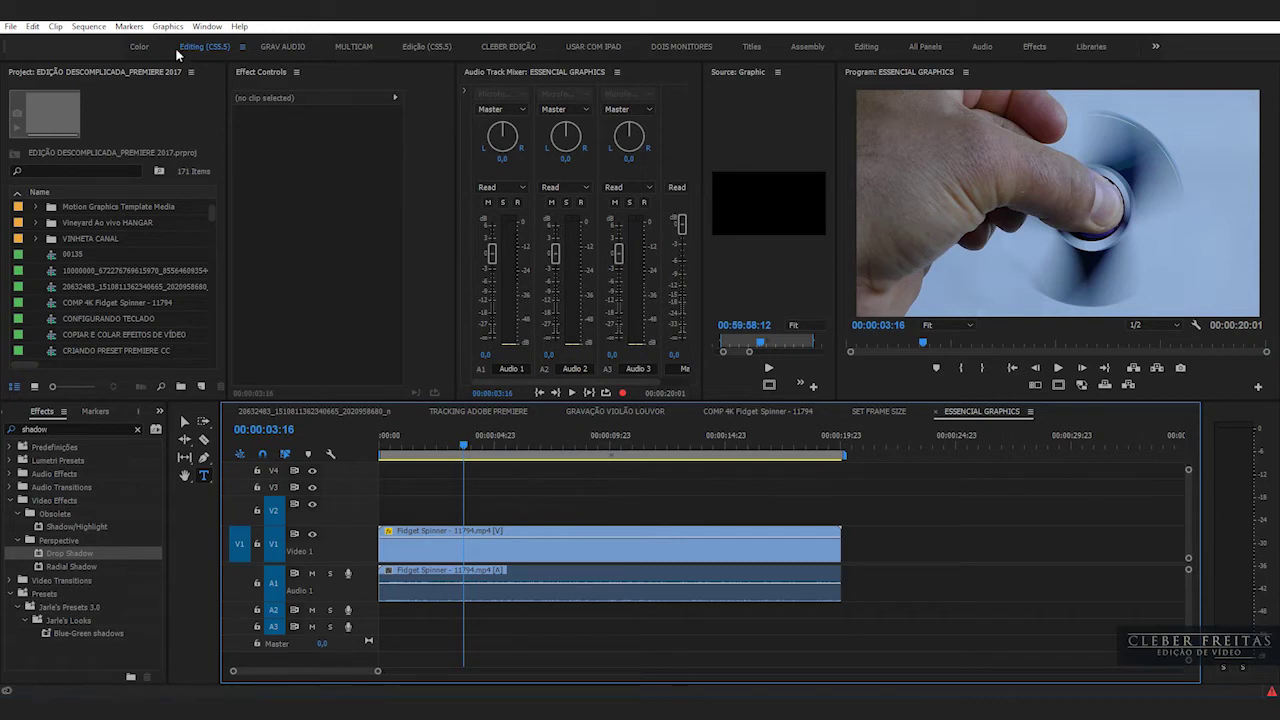
{"action": "left_click", "coordinate": [199, 28]}
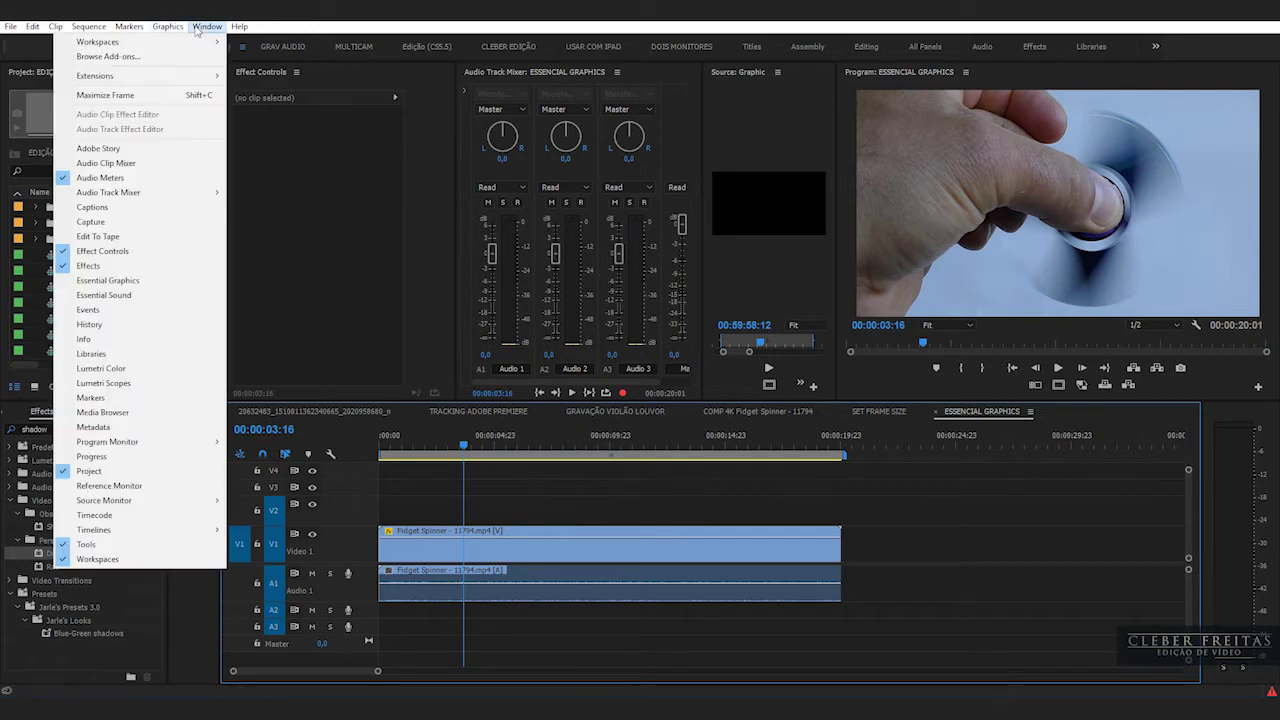
Step: Open Window > Essential Graphics to browse templates and move its panel further right
{"action": "left_click", "coordinate": [115, 284]}
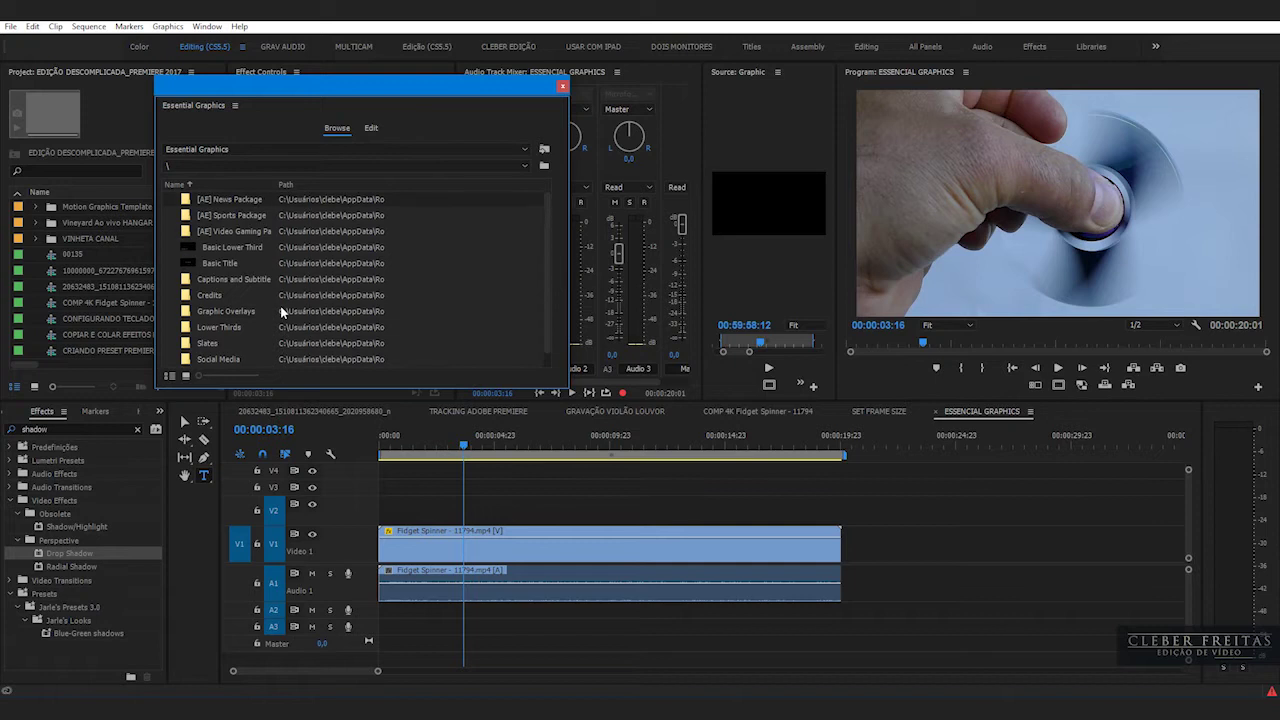
{"action": "scroll", "coordinate": [233, 260], "scroll_direction": "down", "scroll_amount": 1}
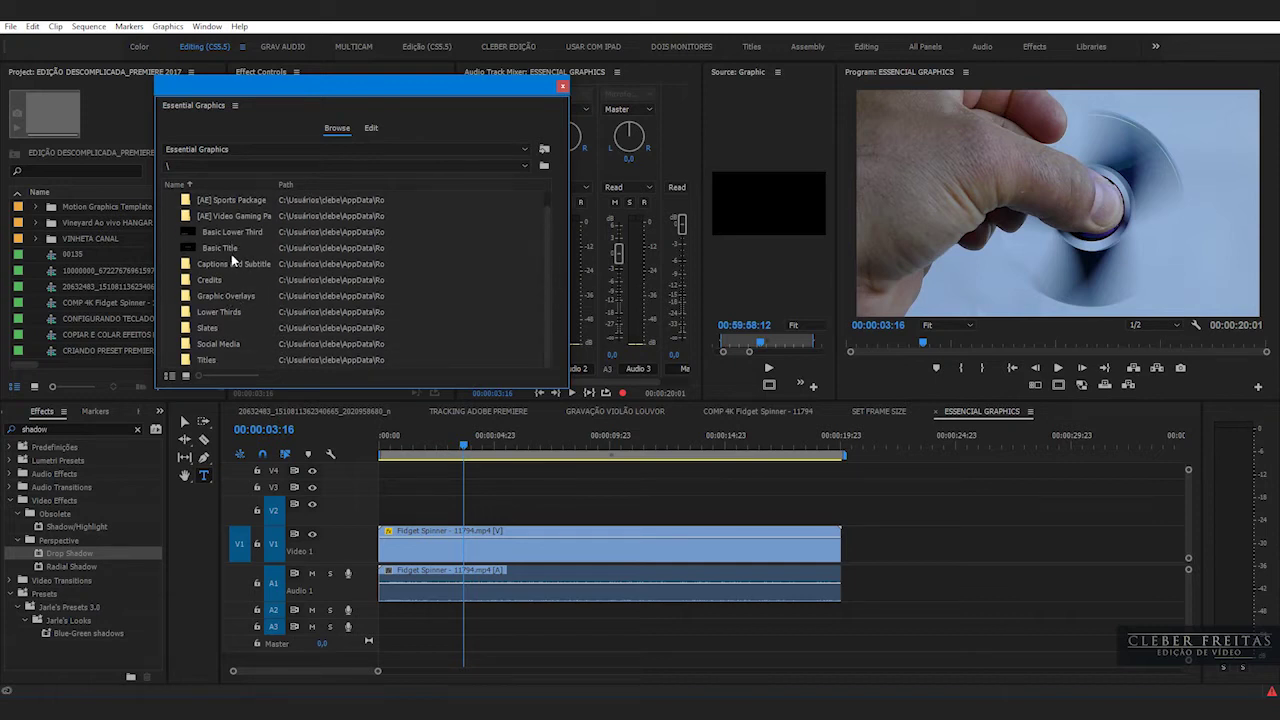
{"action": "scroll", "coordinate": [250, 287], "scroll_direction": "up", "scroll_amount": 1}
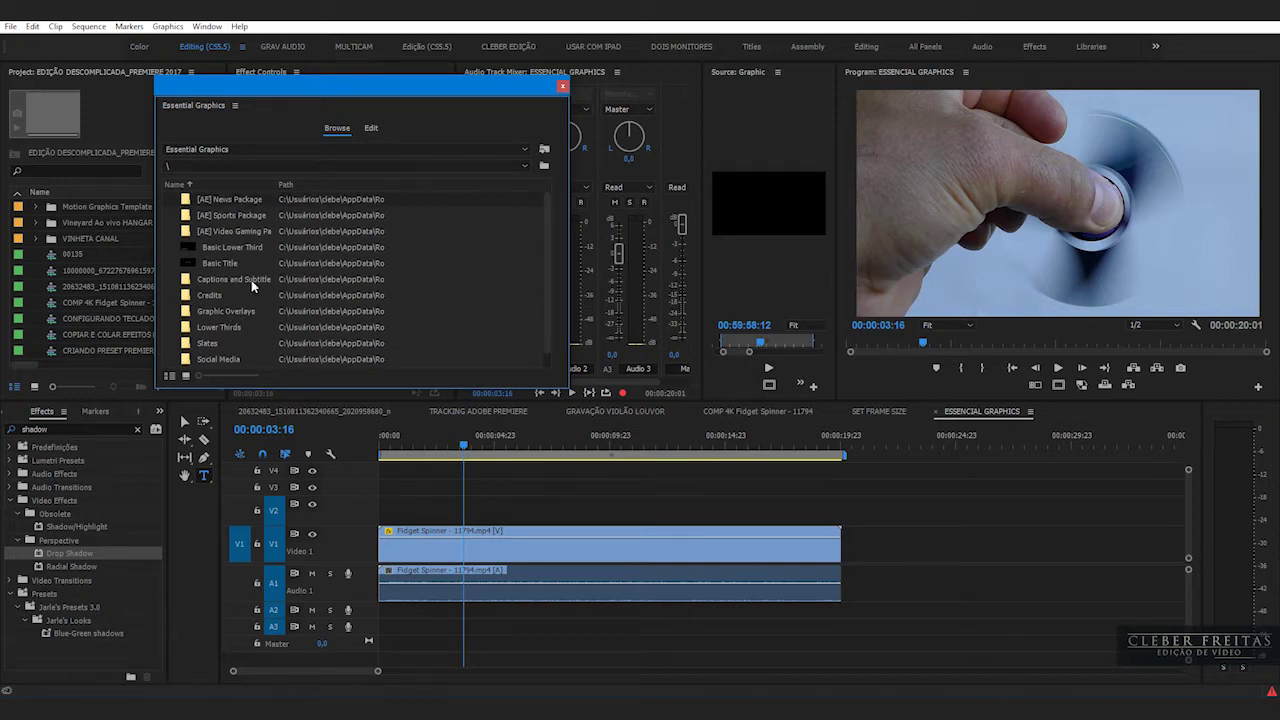
{"action": "mouse_move", "coordinate": [336, 94]}
{"action": "left_mouse_down"}
{"action": "mouse_move", "coordinate": [450, 113]}
{"action": "mouse_move", "coordinate": [537, 70]}
{"action": "left_mouse_up"}
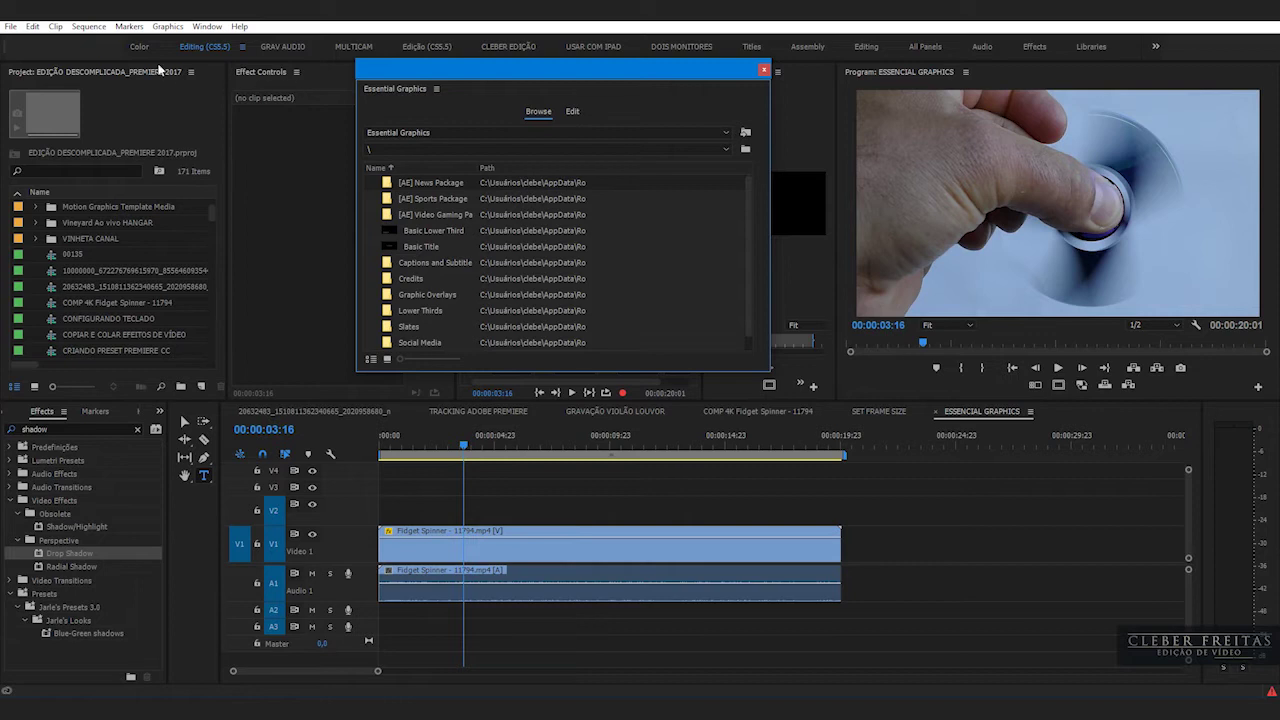
{"action": "left_click", "coordinate": [33, 27]}
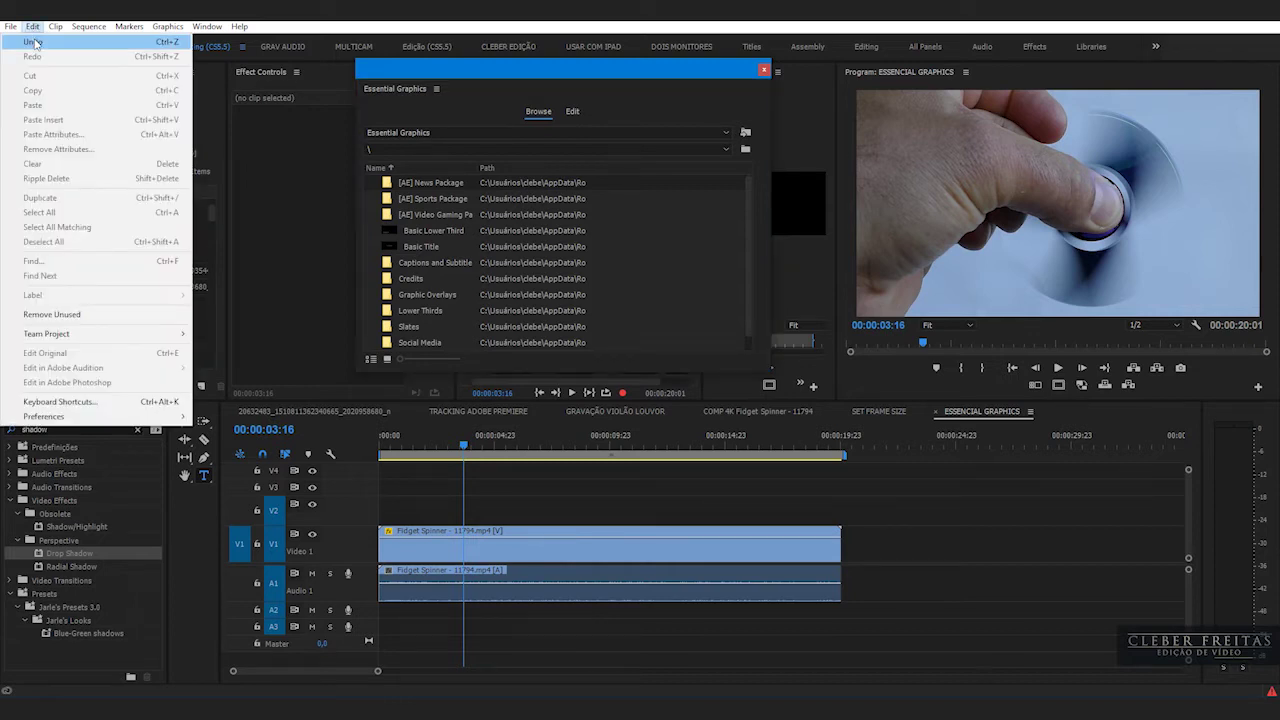
{"action": "mouse_move", "coordinate": [75, 420]}
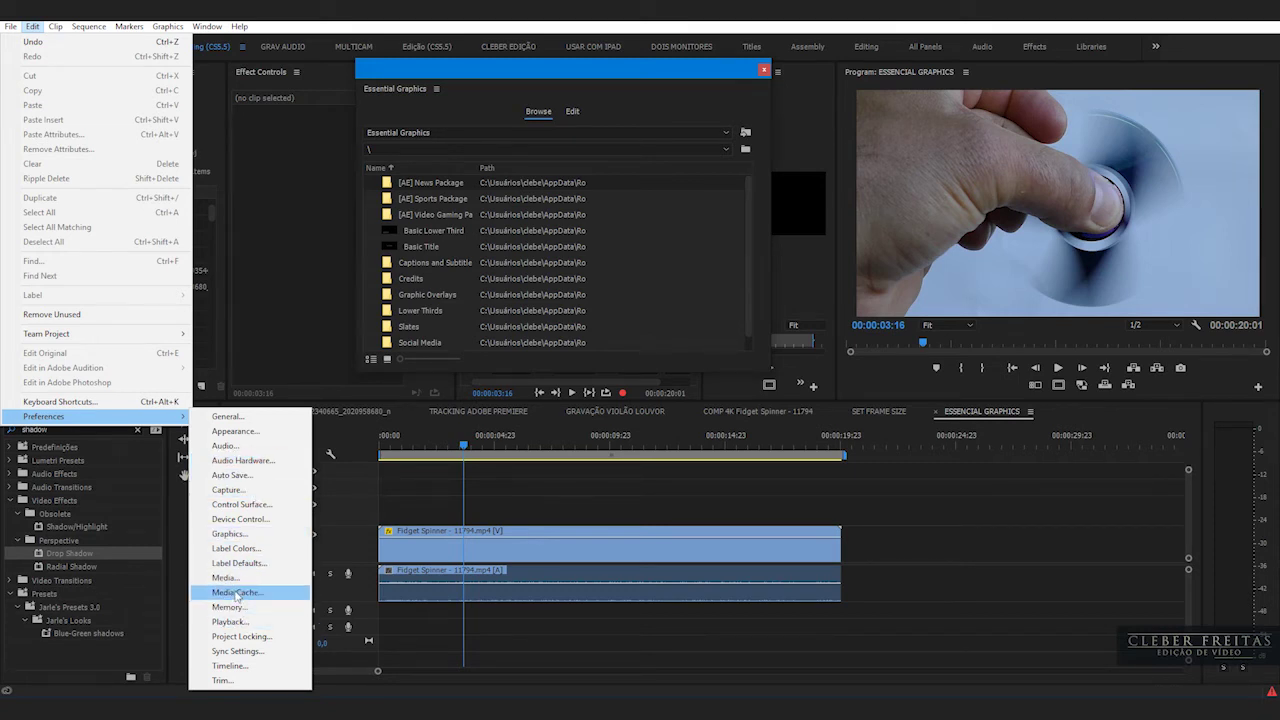
{"action": "left_click", "coordinate": [224, 578]}
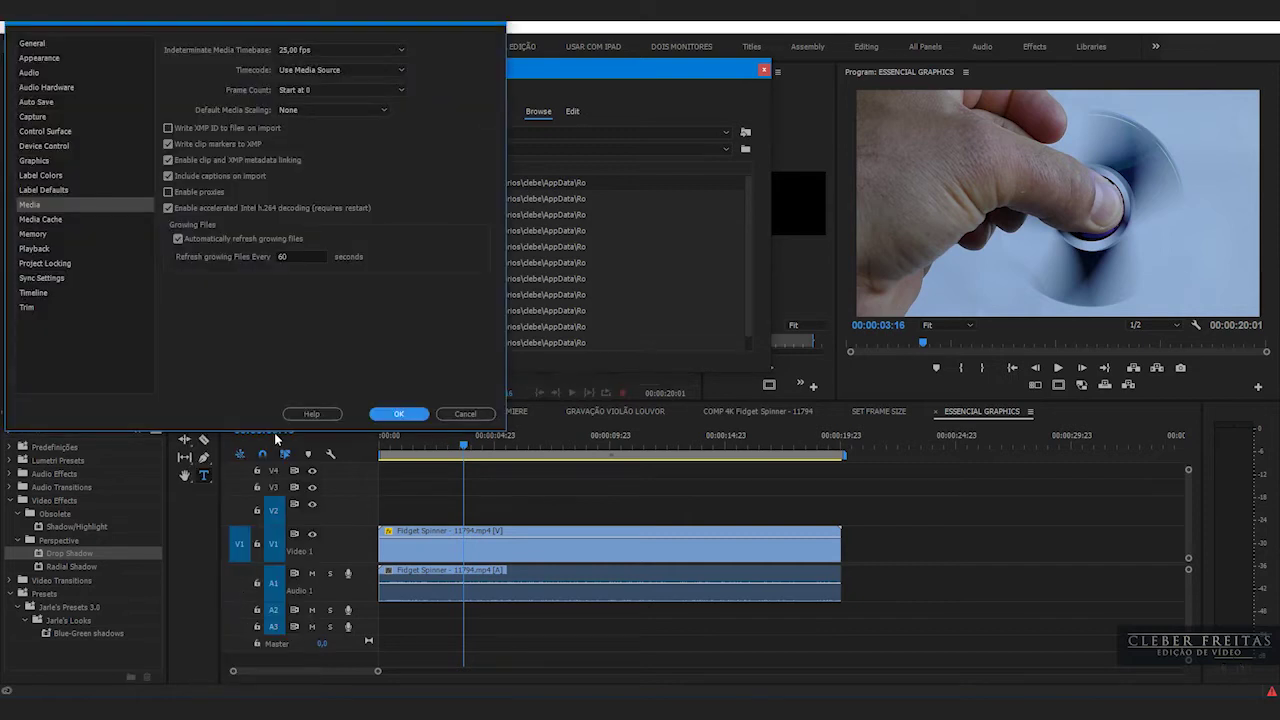
{"action": "left_click", "coordinate": [300, 112]}
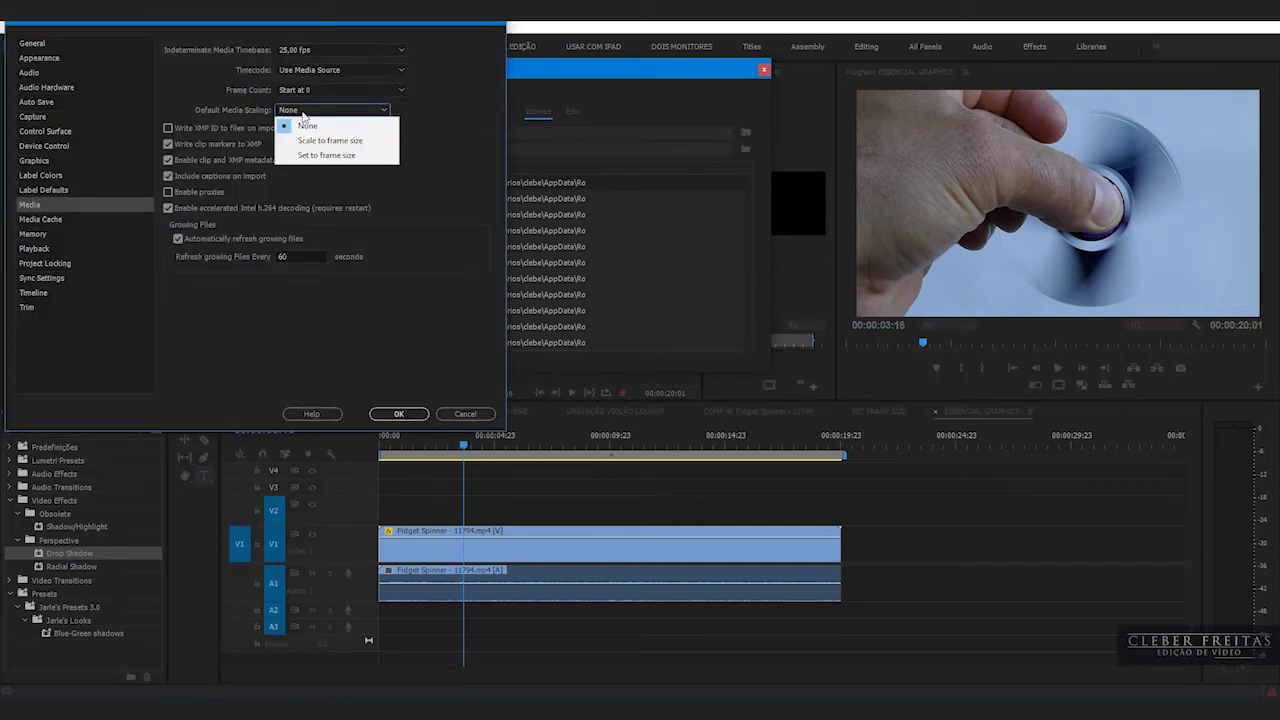
{"action": "left_click", "coordinate": [303, 118]}
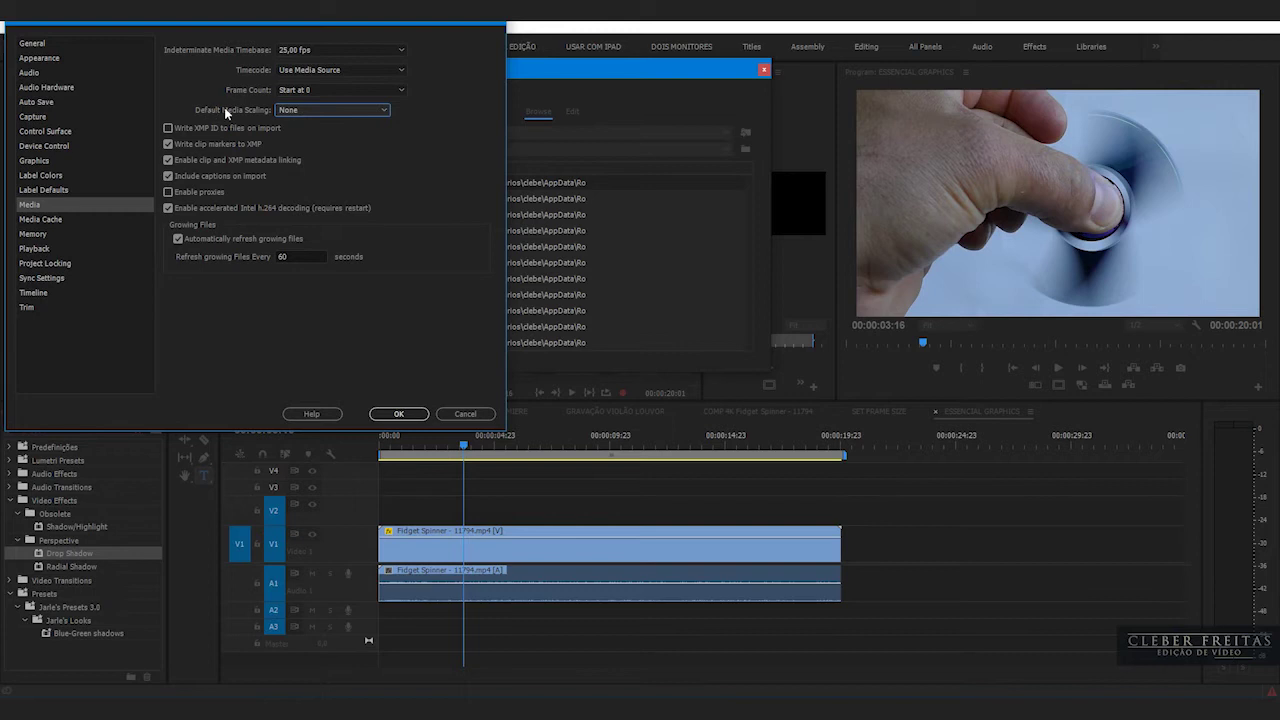
{"action": "left_click", "coordinate": [465, 414]}
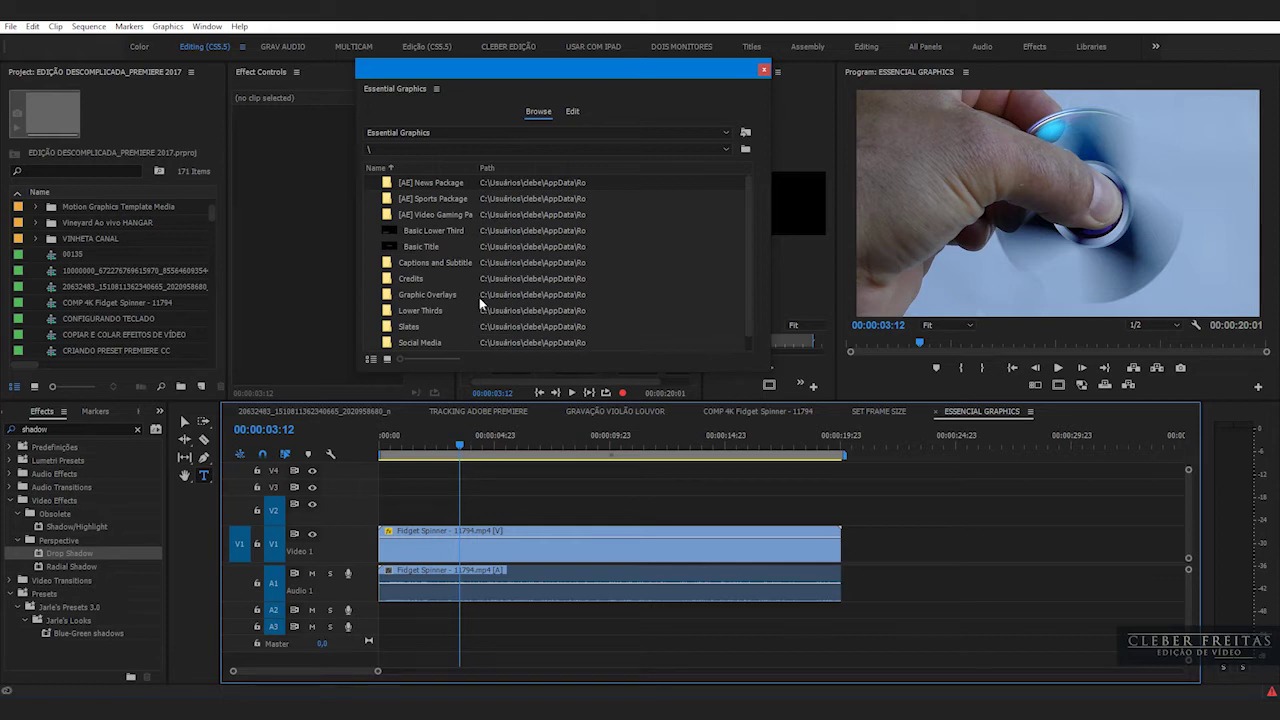
{"action": "left_click", "coordinate": [415, 250]}
{"action": "left_click_drag", "start_coordinate": [393, 250], "coordinate": [448, 508]}
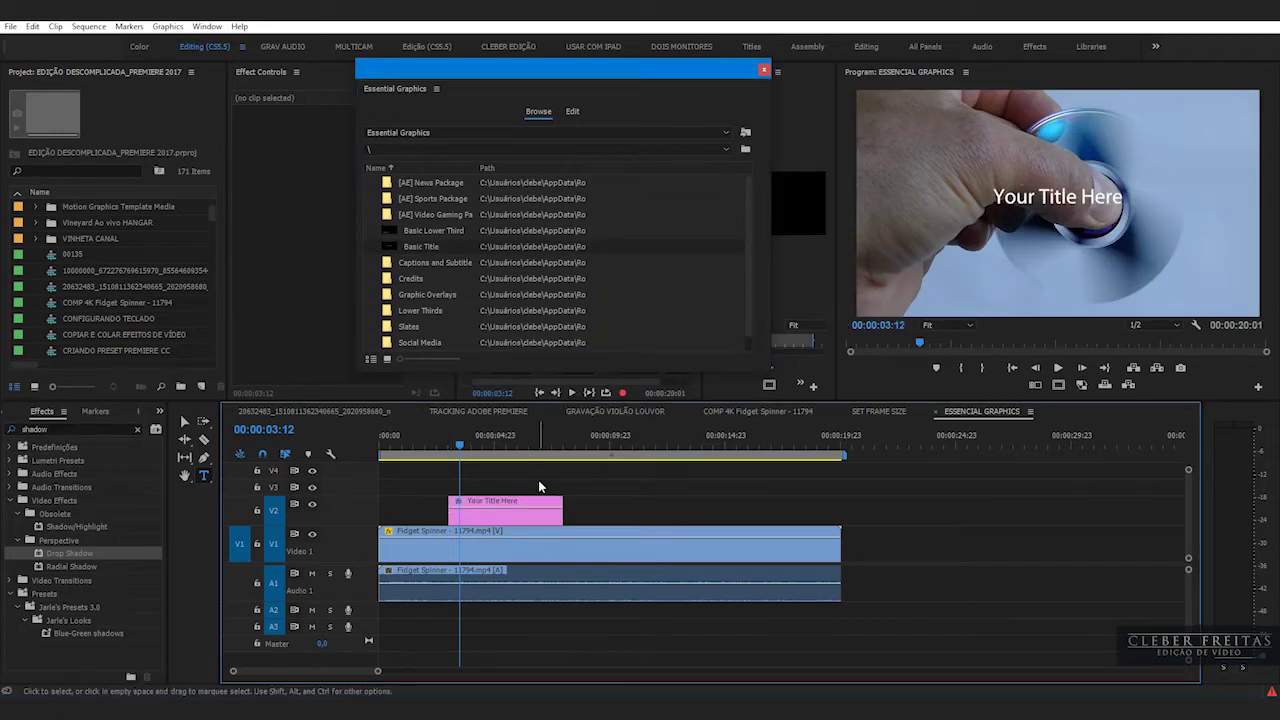
{"action": "left_click", "coordinate": [453, 447]}
{"action": "left_click_drag", "start_coordinate": [453, 447], "coordinate": [476, 461]}
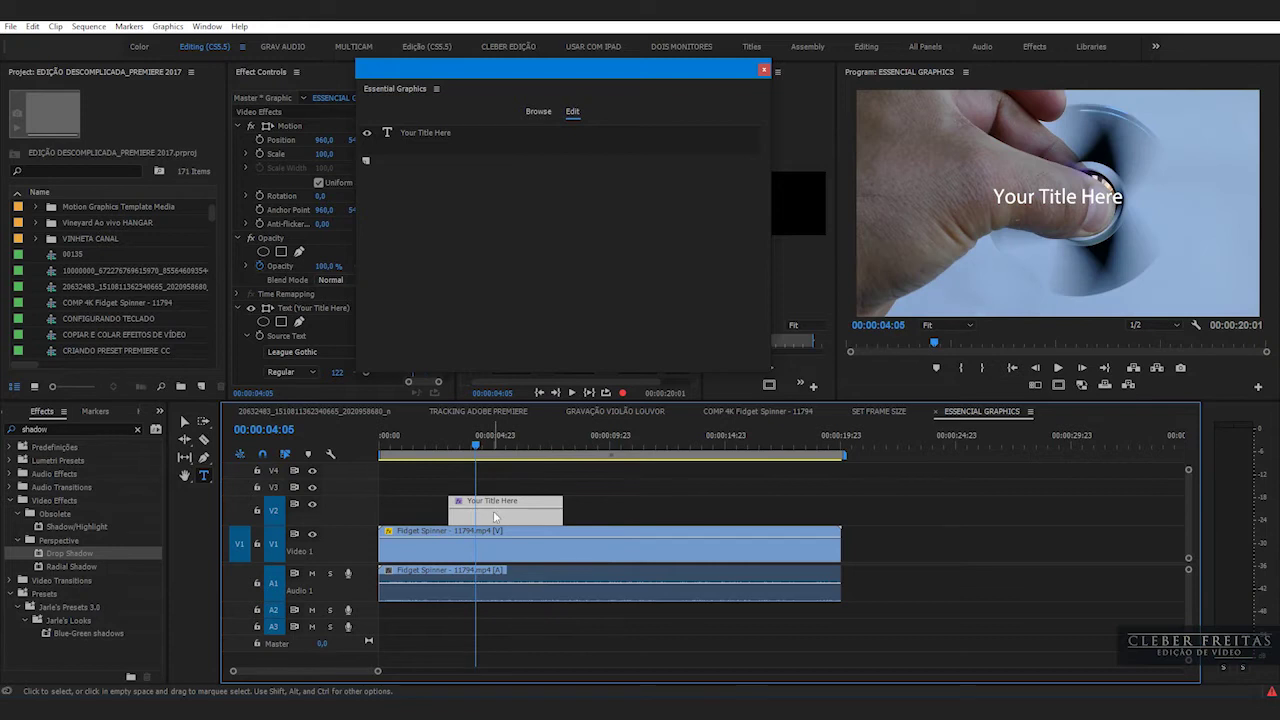
{"action": "key", "text": "Delete"}
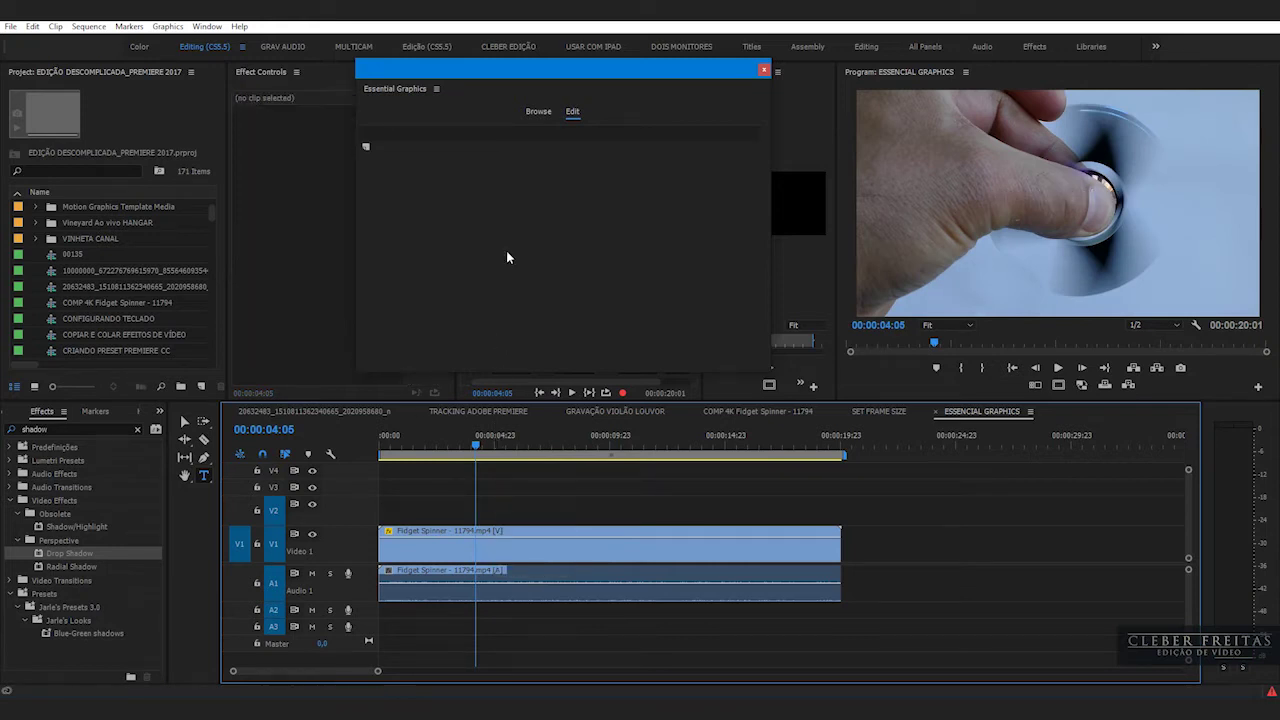
{"action": "left_click", "coordinate": [537, 114]}
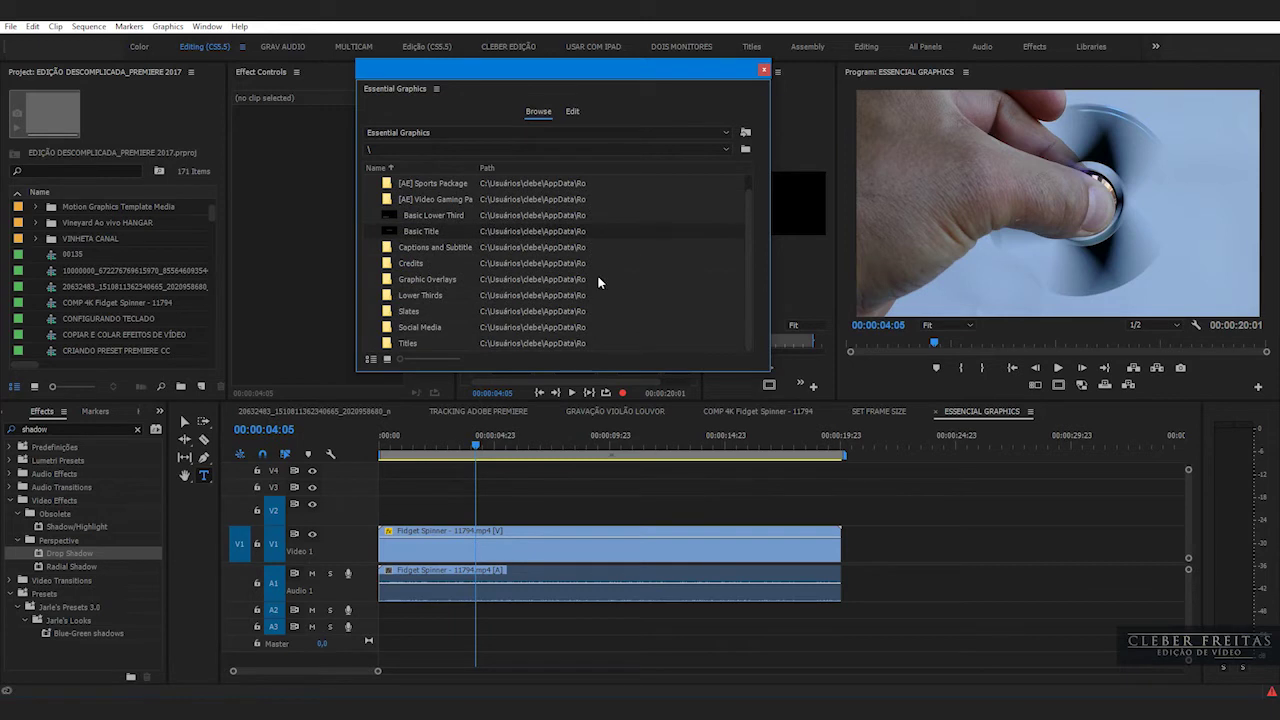
{"action": "scroll", "coordinate": [598, 283], "scroll_direction": "up", "scroll_amount": 1}
{"action": "scroll", "coordinate": [598, 283], "scroll_direction": "down", "scroll_amount": 1}
{"action": "scroll", "coordinate": [490, 268], "scroll_direction": "up", "scroll_amount": 1}
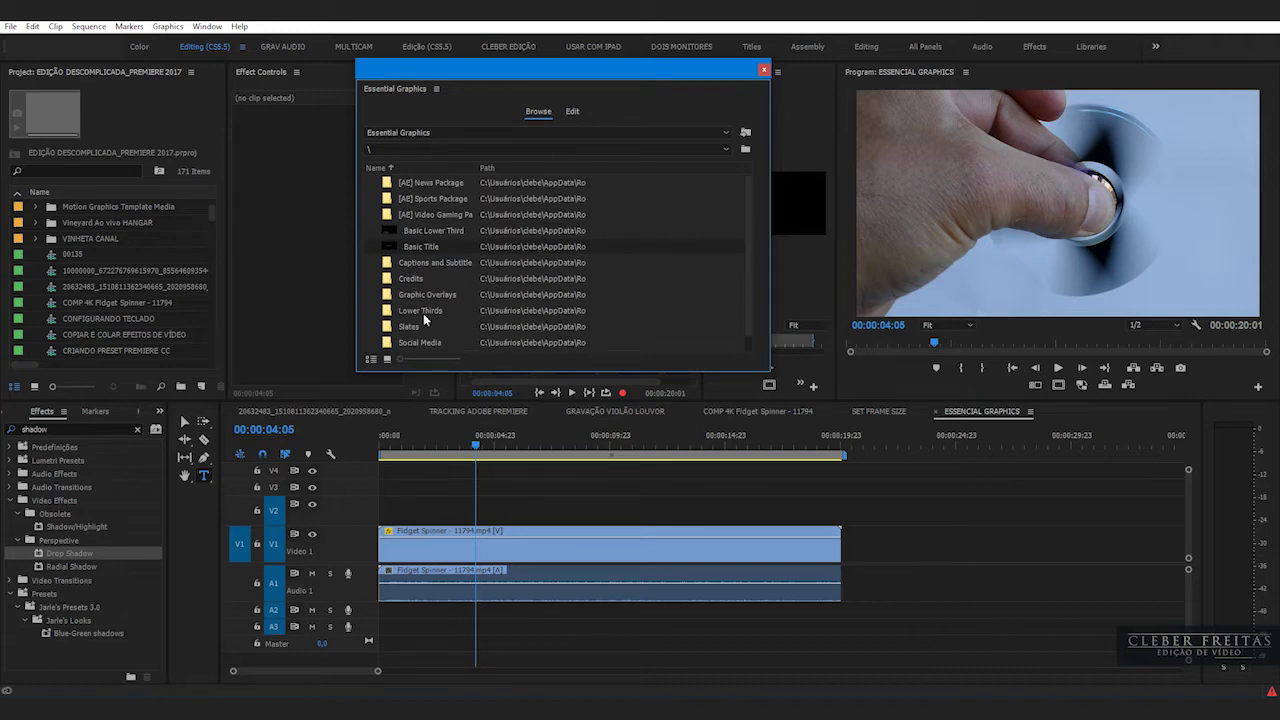
{"action": "left_click", "coordinate": [724, 150]}
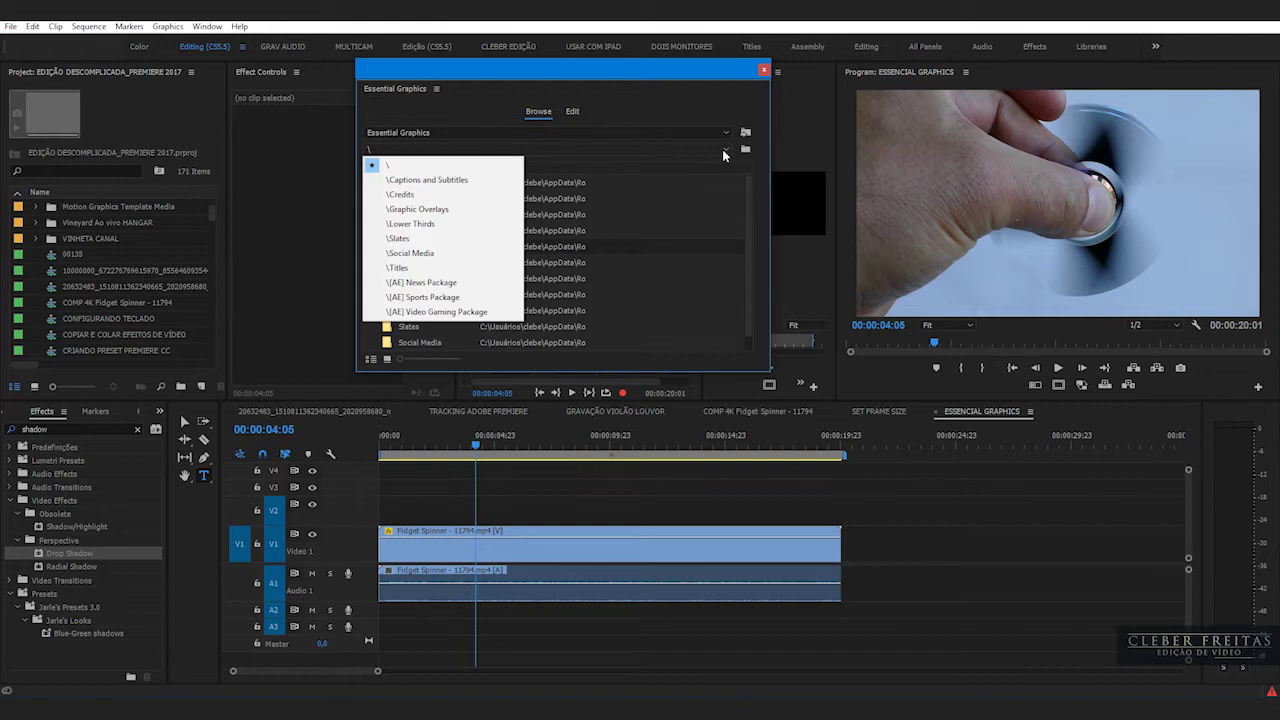
Step: Place the Bold Credits template from the Credits folder on V2 above the spinner clip
{"action": "left_click", "coordinate": [401, 195]}
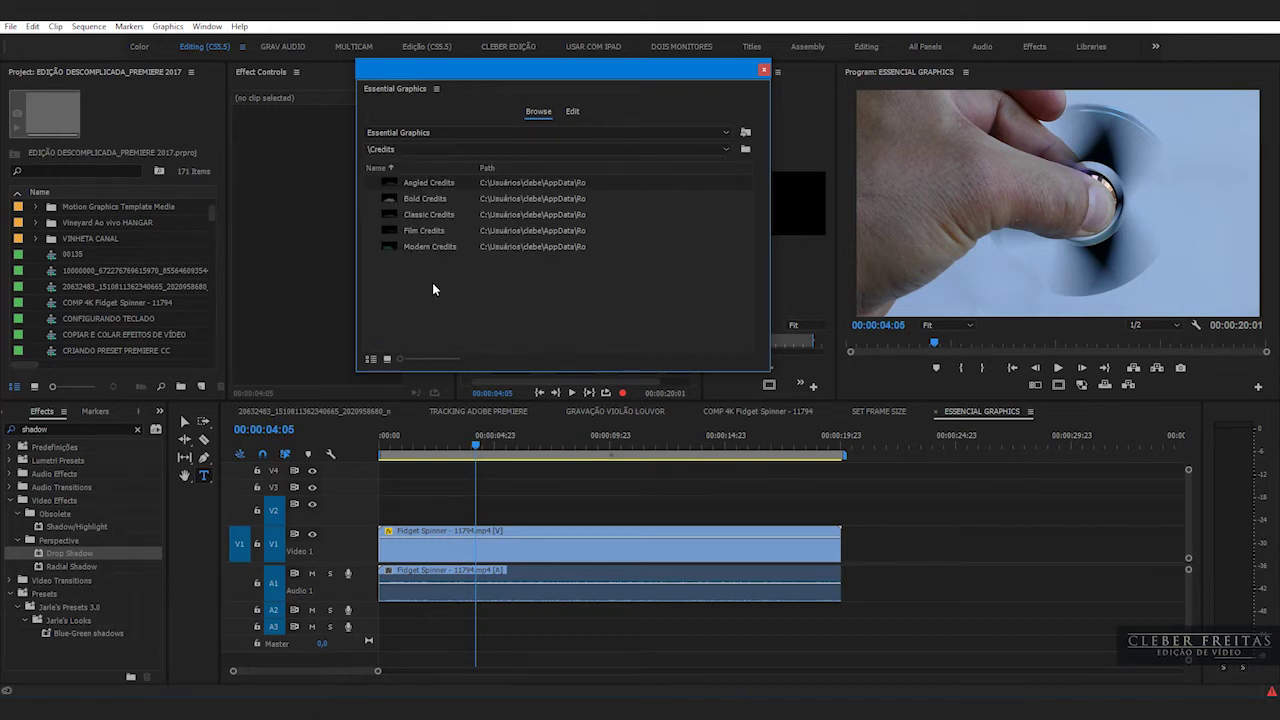
{"action": "left_click", "coordinate": [425, 200]}
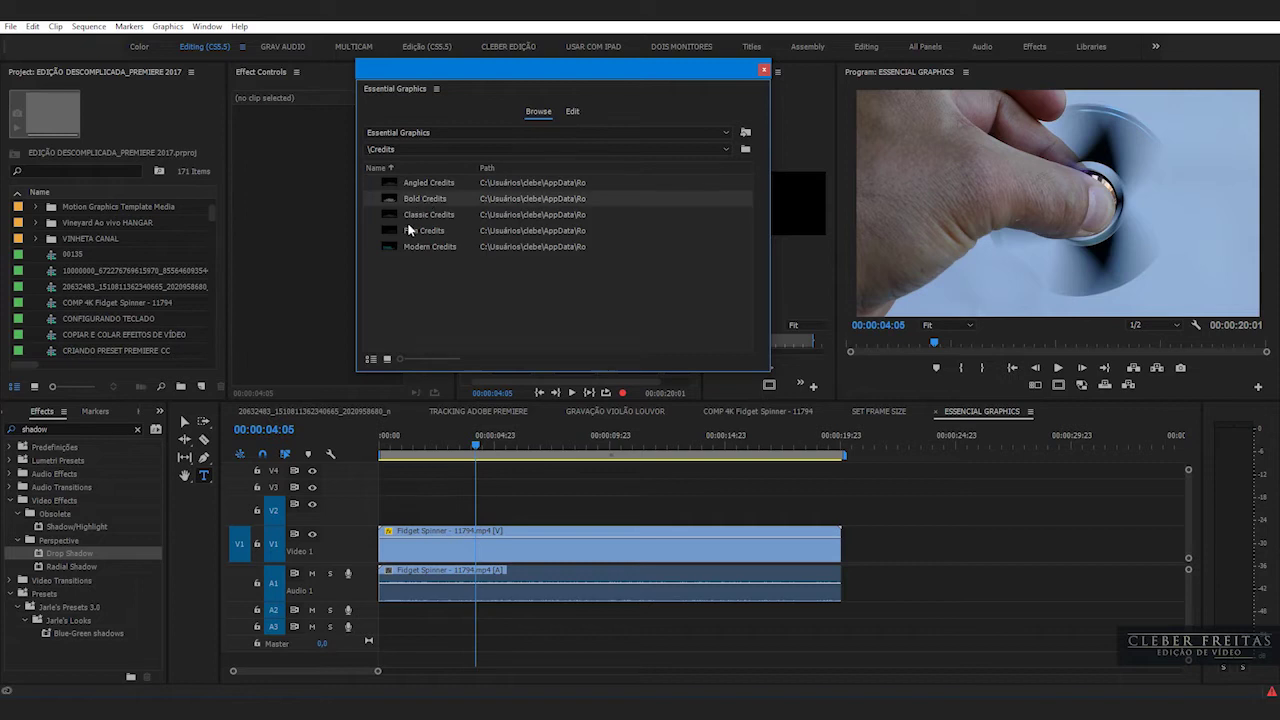
{"action": "left_click_drag", "start_coordinate": [410, 196], "coordinate": [462, 508]}
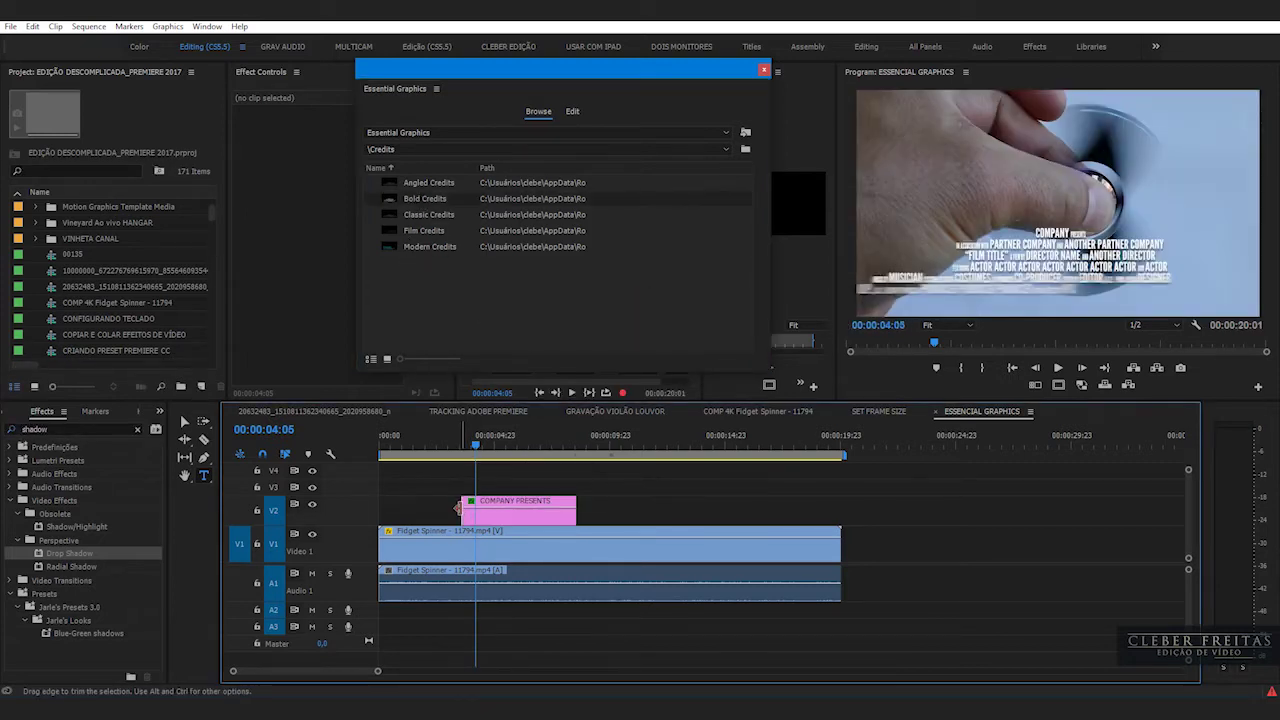
Step: Play the sequence from around 5 seconds to watch the COMPANY PRESENTS credits
{"action": "mouse_move", "coordinate": [475, 445]}
{"action": "left_mouse_down"}
{"action": "mouse_move", "coordinate": [503, 449]}
{"action": "mouse_move", "coordinate": [458, 461]}
{"action": "left_mouse_up"}
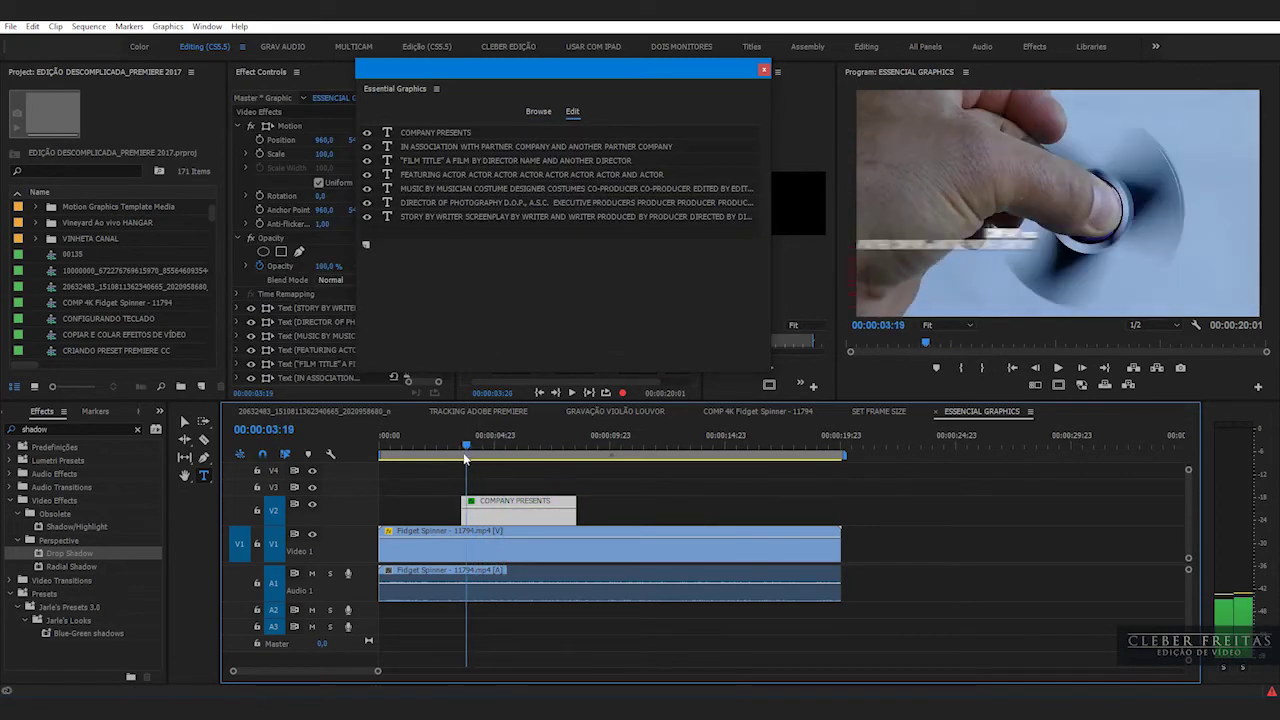
{"action": "left_click", "coordinate": [502, 492]}
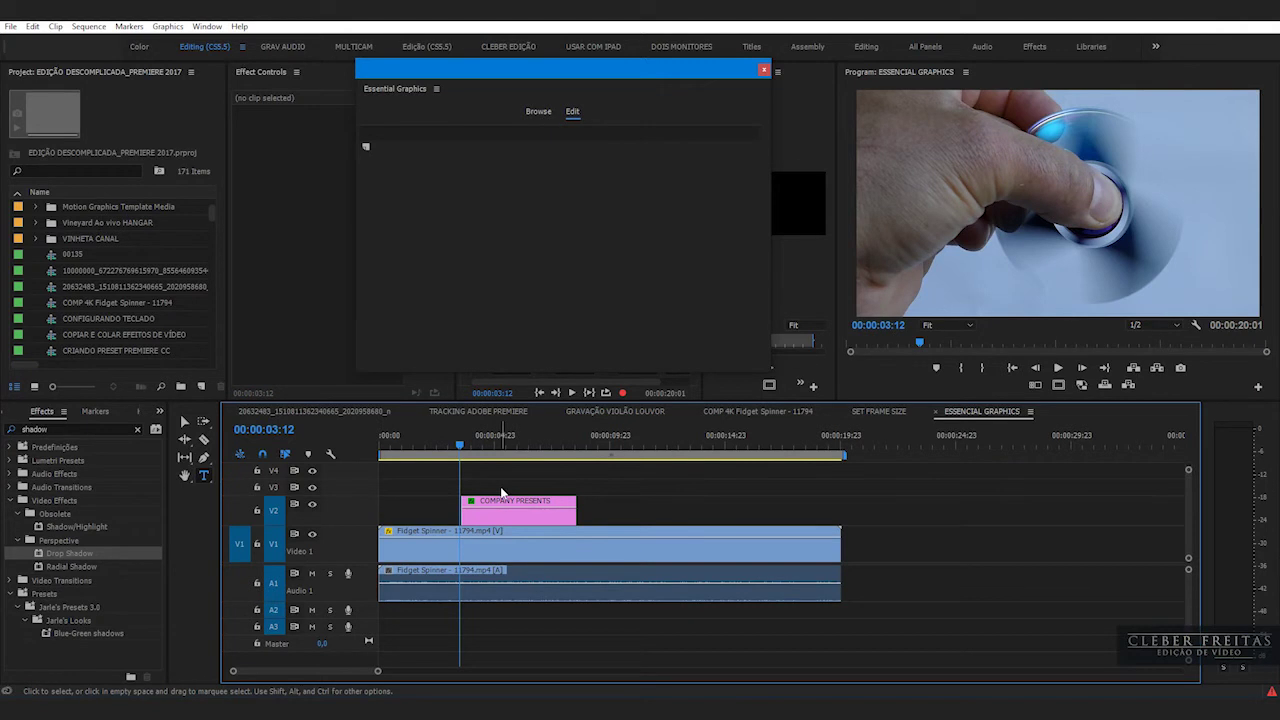
{"action": "key", "text": "space"}
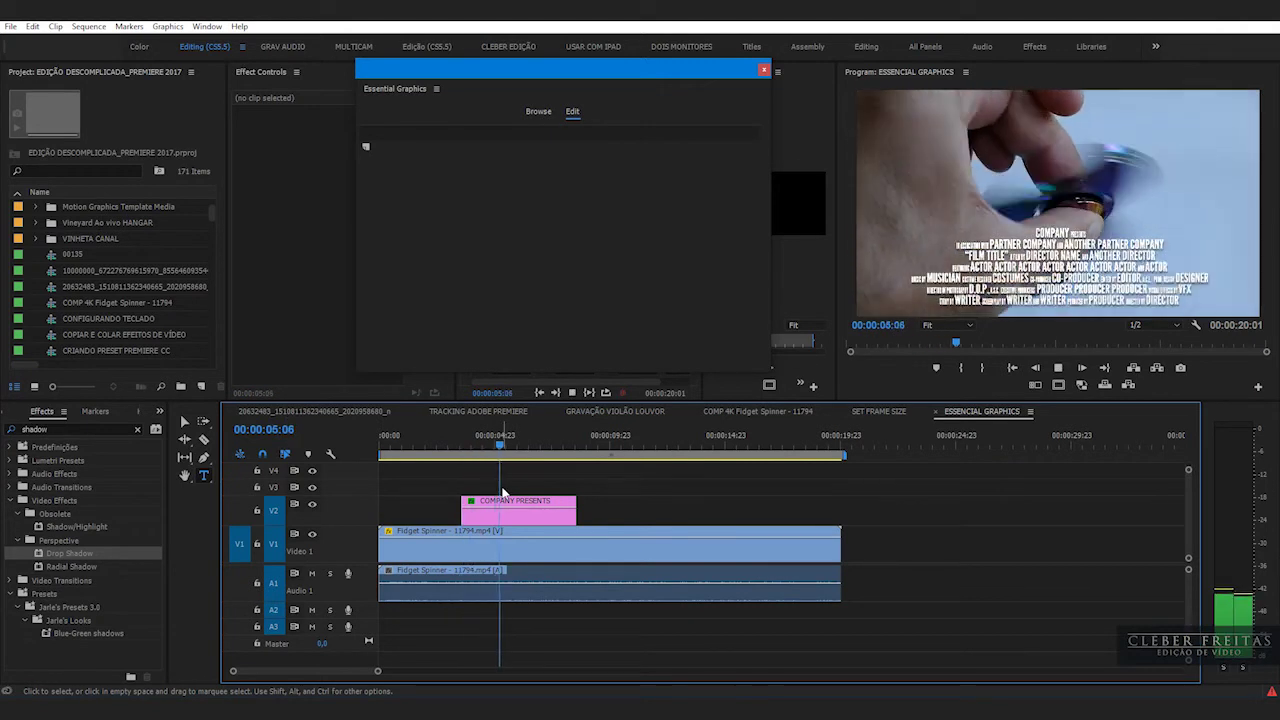
{"action": "left_click", "coordinate": [503, 496]}
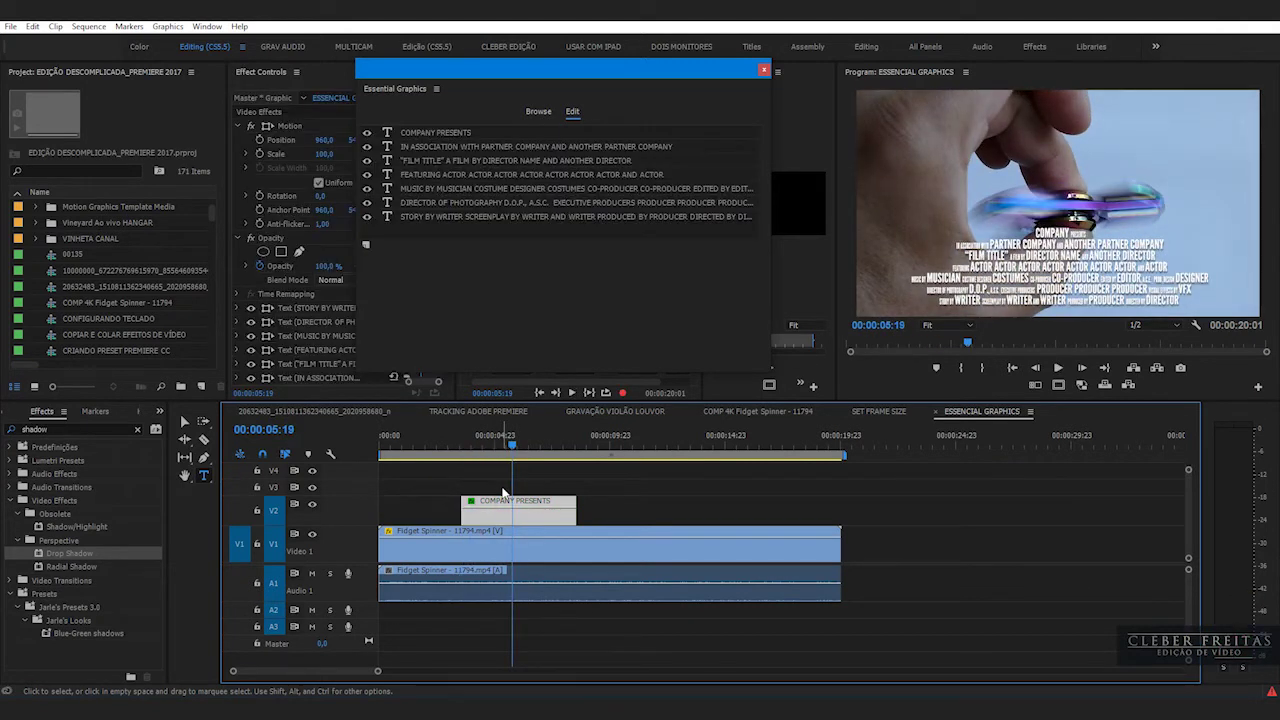
Step: Switch Program monitor playback resolution from 1/2 to Full and replay the credits from 00:00:04:17
{"action": "left_click", "coordinate": [1135, 325]}
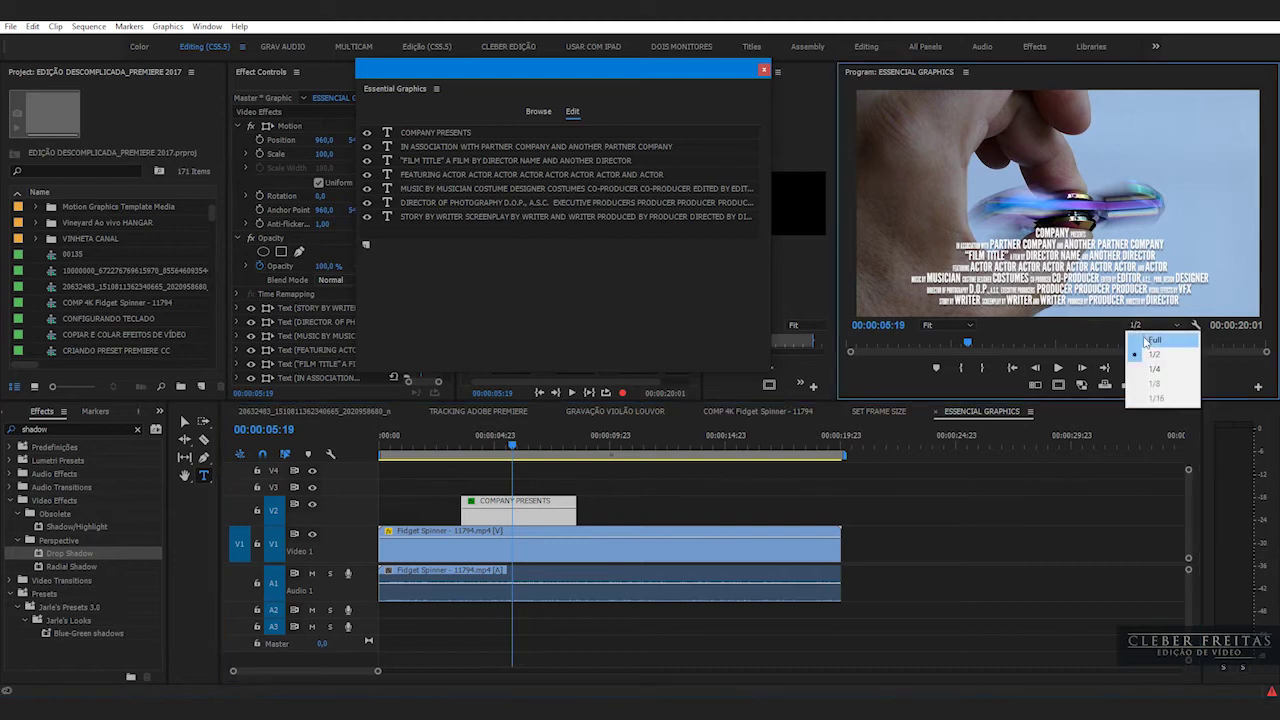
{"action": "left_click", "coordinate": [1152, 341]}
{"action": "left_click", "coordinate": [484, 447]}
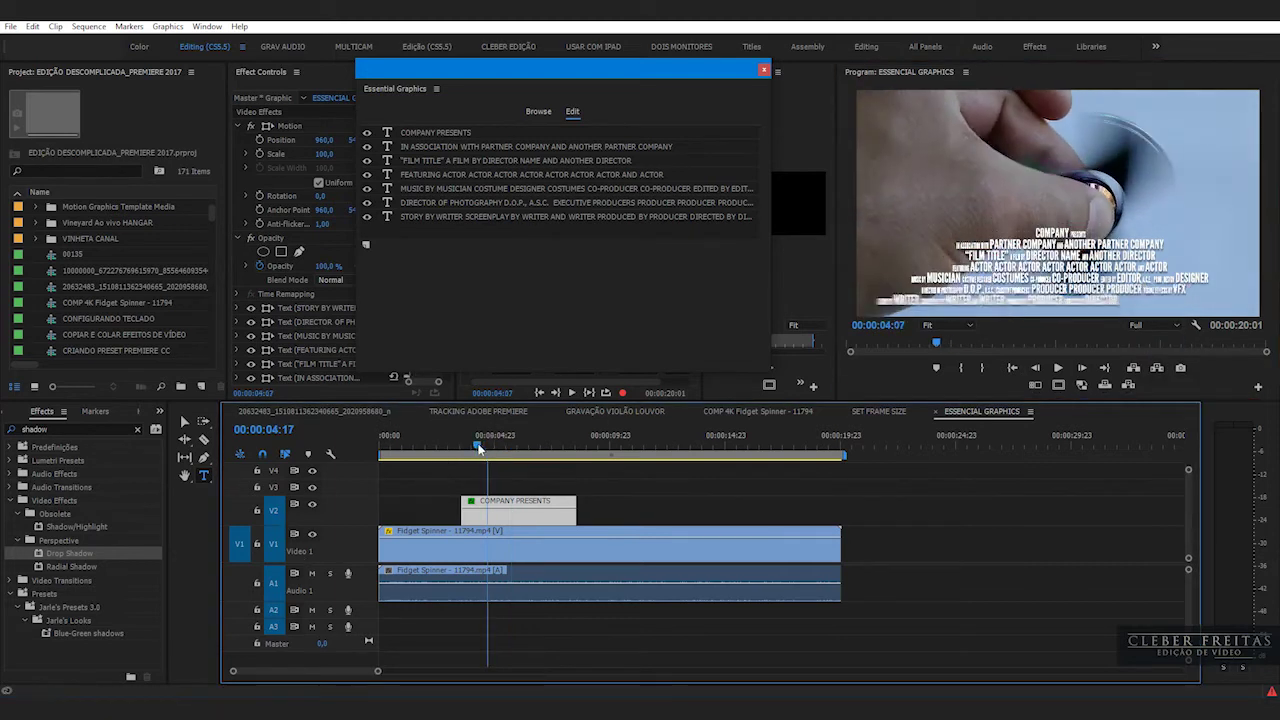
{"action": "key", "text": "space"}
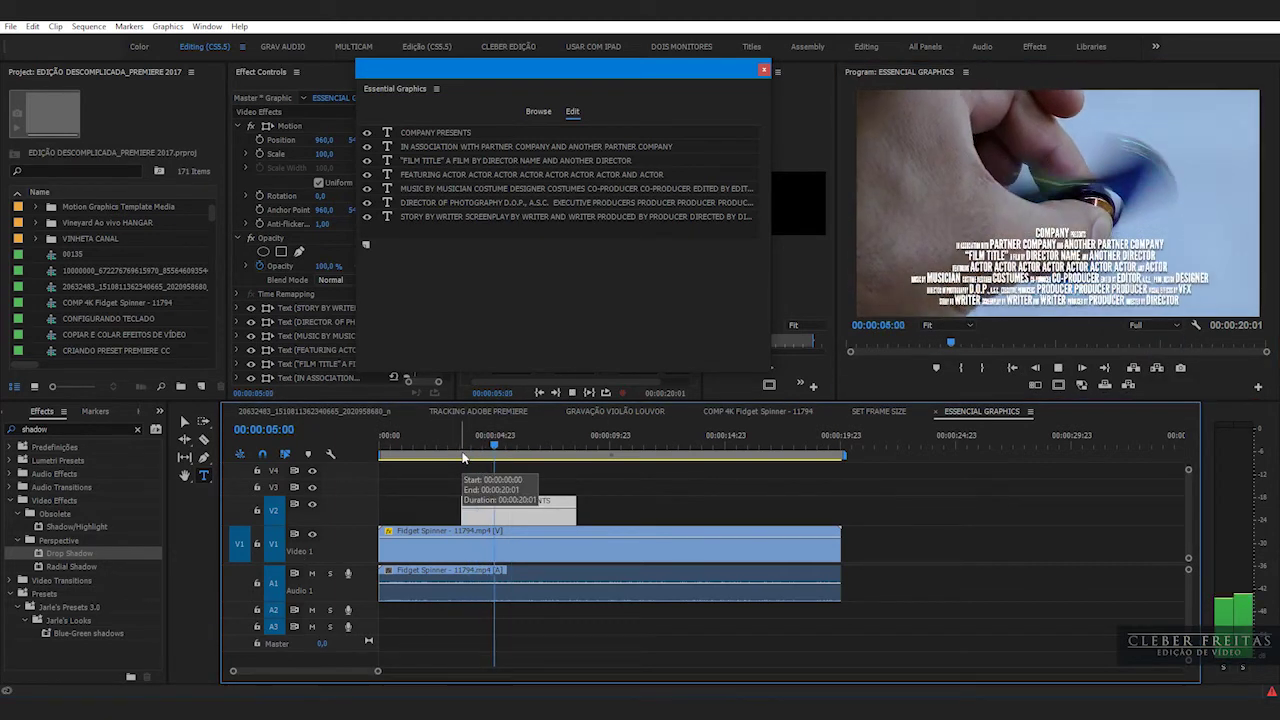
{"action": "key", "text": "space"}
{"action": "key", "text": "space"}
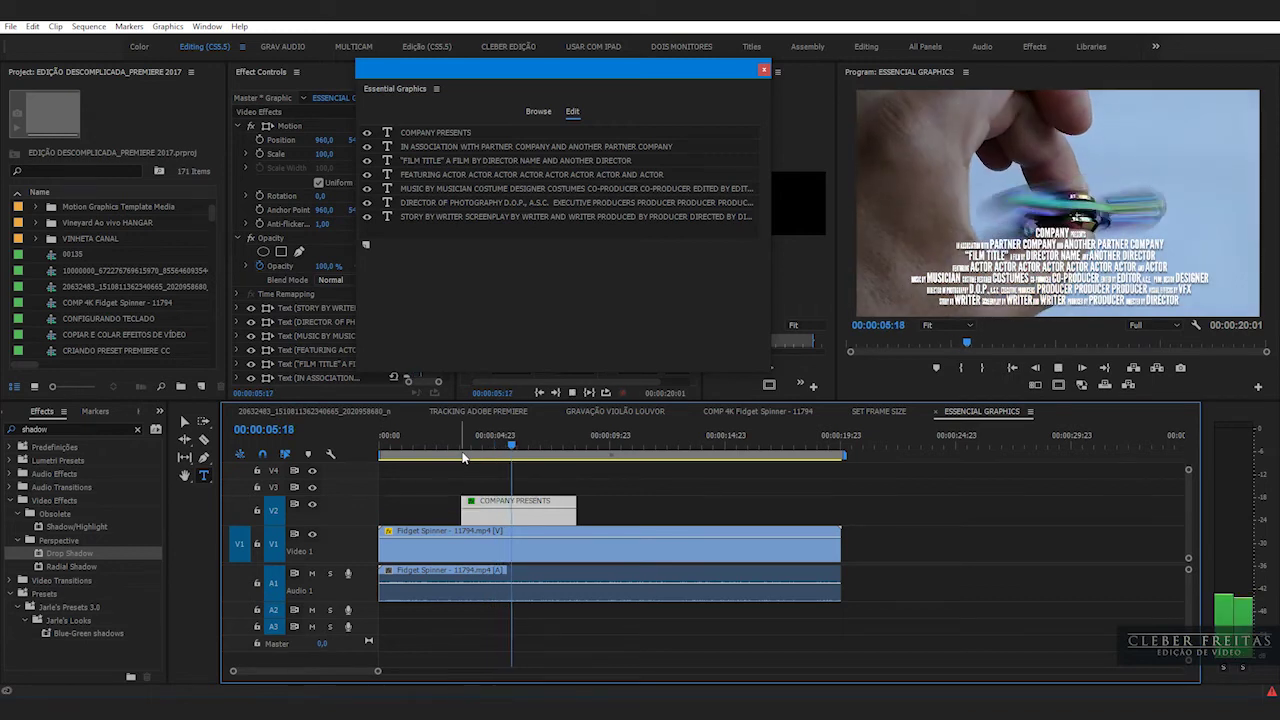
{"action": "key", "text": "space"}
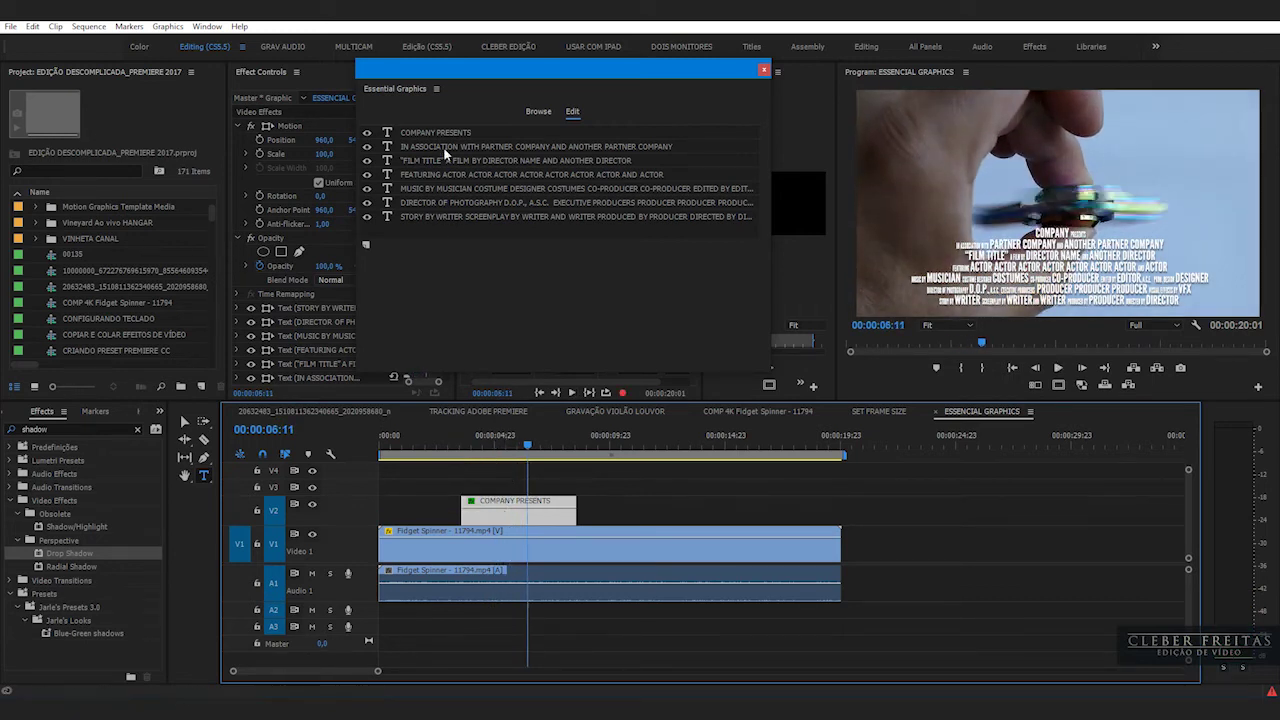
Step: Toggle the partner company credit line off and back on, and look through the text layers
{"action": "left_click", "coordinate": [366, 132]}
{"action": "left_click", "coordinate": [366, 132]}
{"action": "left_click", "coordinate": [366, 146]}
{"action": "left_click", "coordinate": [366, 147]}
{"action": "left_click", "coordinate": [366, 160]}
{"action": "left_click", "coordinate": [366, 160]}
{"action": "left_click", "coordinate": [484, 201]}
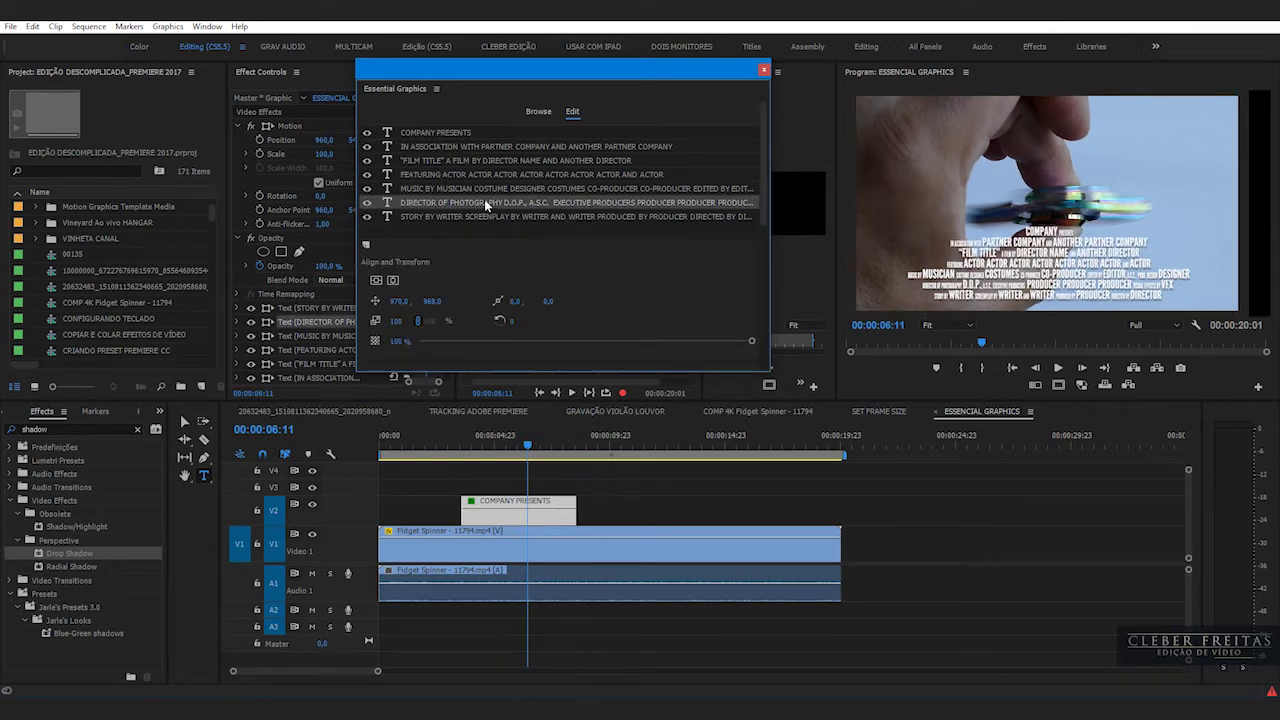
{"action": "scroll", "coordinate": [634, 263], "scroll_direction": "down", "scroll_amount": 1}
{"action": "scroll", "coordinate": [634, 263], "scroll_direction": "down", "scroll_amount": 1}
{"action": "scroll", "coordinate": [633, 239], "scroll_direction": "down", "scroll_amount": 1}
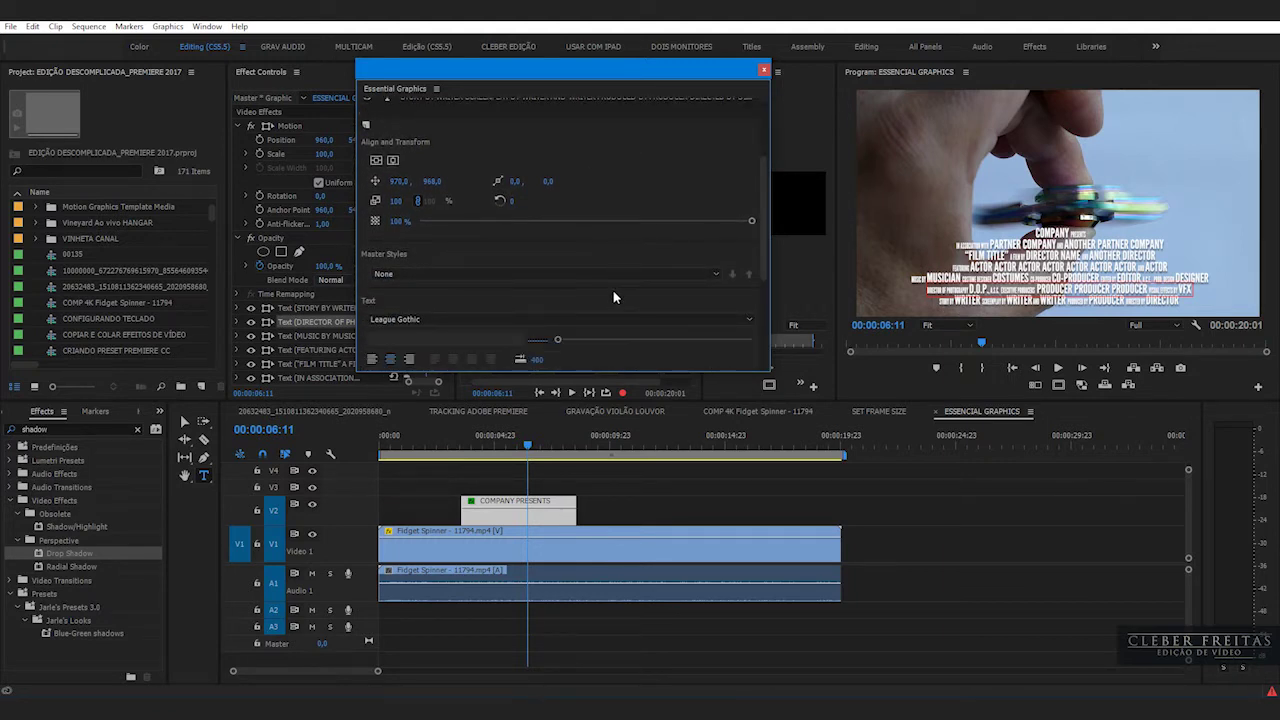
{"action": "scroll", "coordinate": [610, 152], "scroll_direction": "up", "scroll_amount": 2}
{"action": "scroll", "coordinate": [613, 199], "scroll_direction": "up", "scroll_amount": 1}
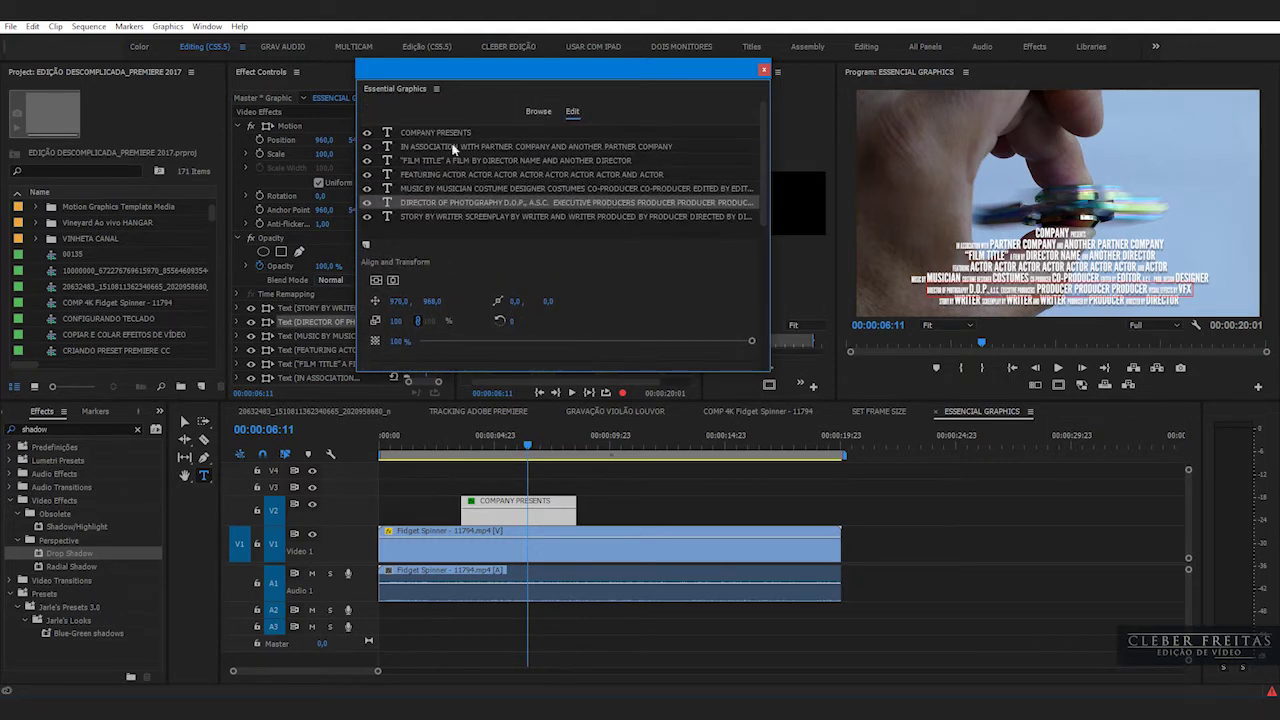
Step: Replace COMPANY with ALGUEM in the opening credit line
{"action": "left_click", "coordinate": [434, 133]}
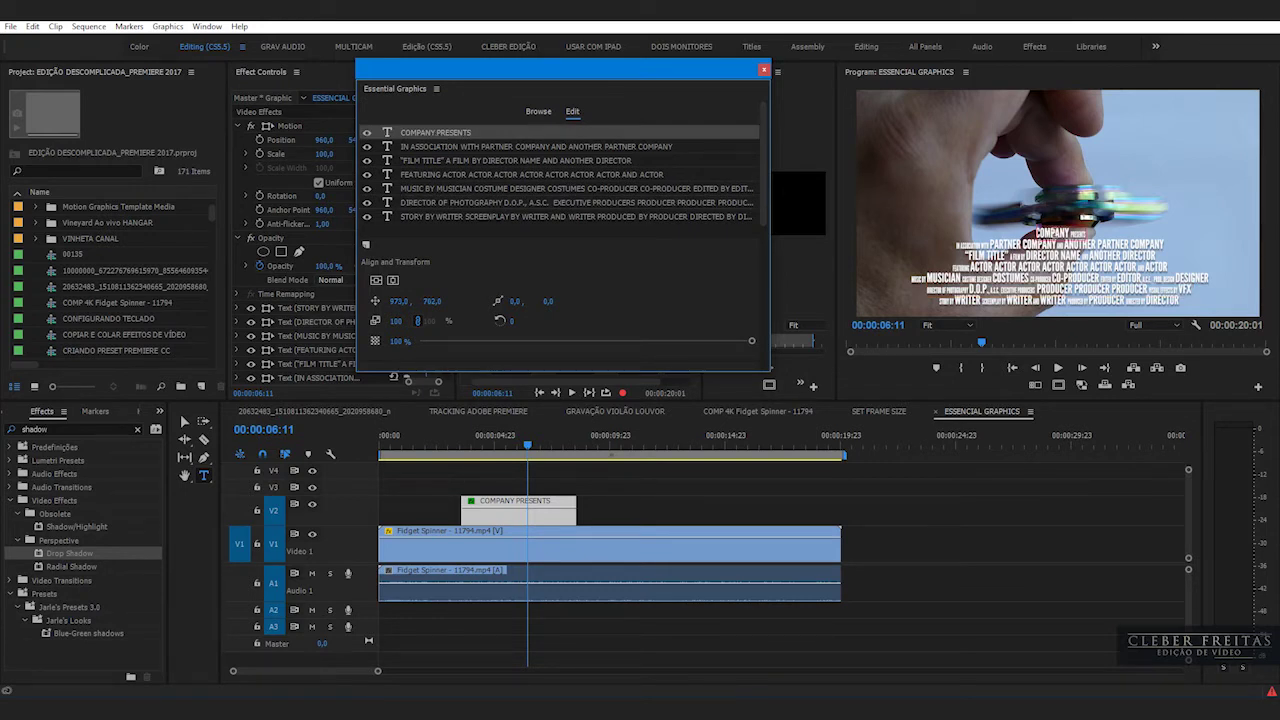
{"action": "left_click", "coordinate": [1050, 234]}
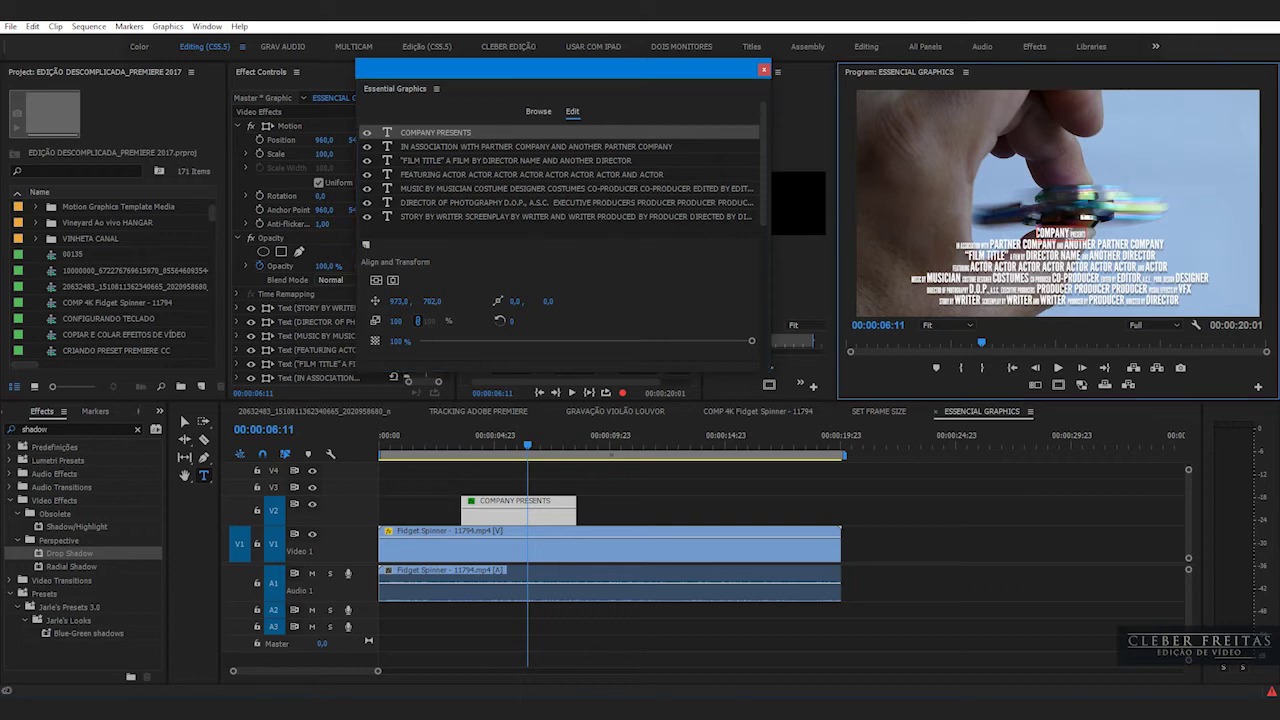
{"action": "left_click", "coordinate": [432, 136]}
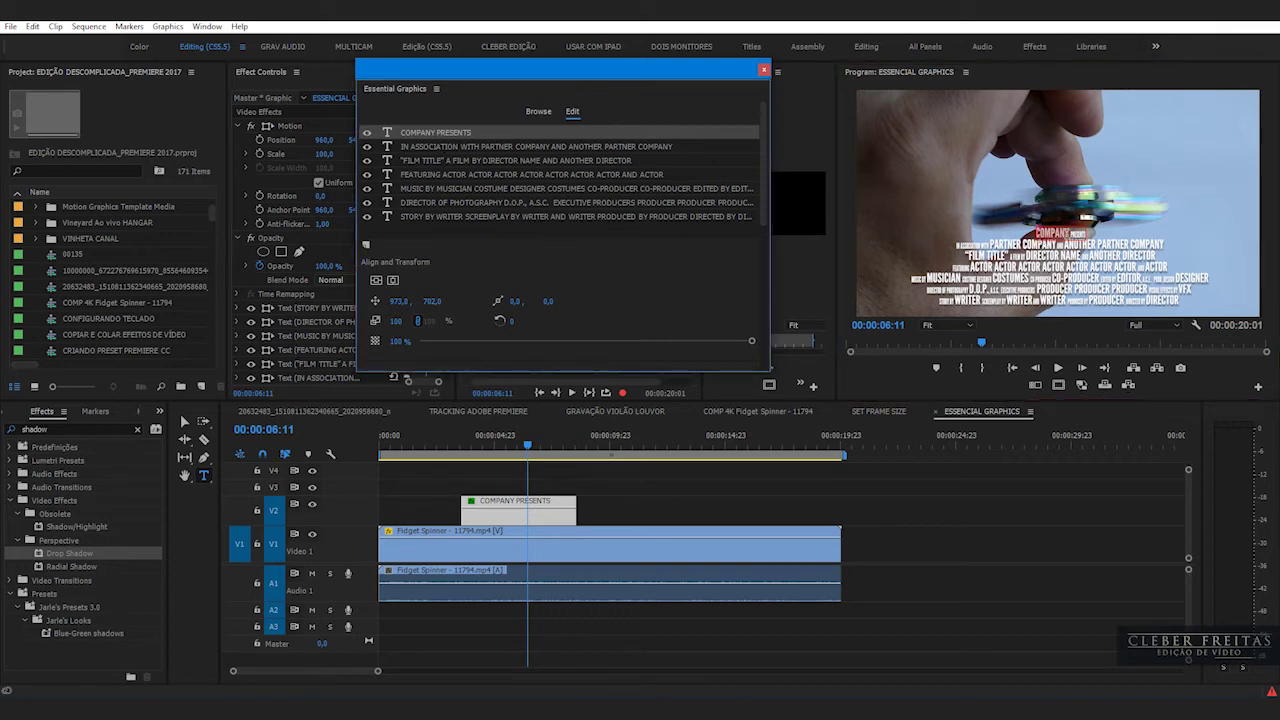
{"action": "left_click", "coordinate": [1068, 232]}
{"action": "left_click_drag", "start_coordinate": [1064, 236], "coordinate": [1030, 234]}
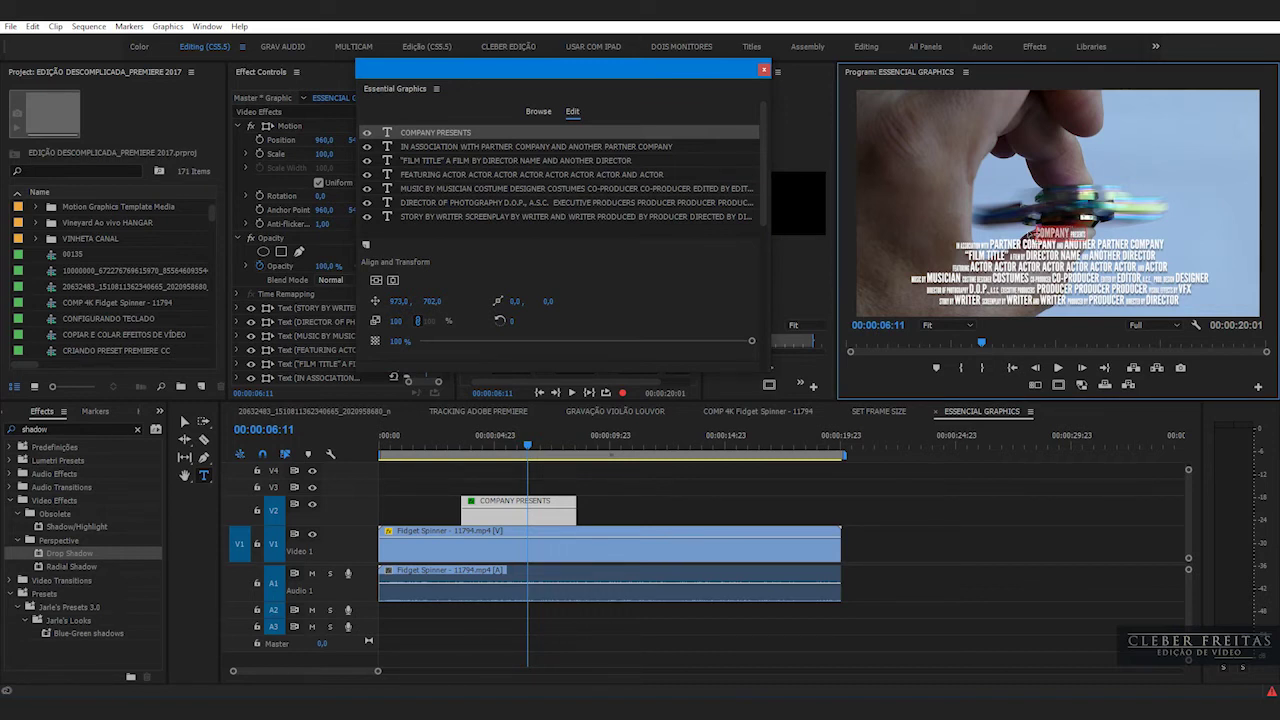
{"action": "type", "text": "ALGUEM"}
Step: Reselect the ALGUEM PRESENTS layer and adjust the title's vertical position
{"action": "left_click", "coordinate": [577, 484]}
{"action": "left_click", "coordinate": [505, 440]}
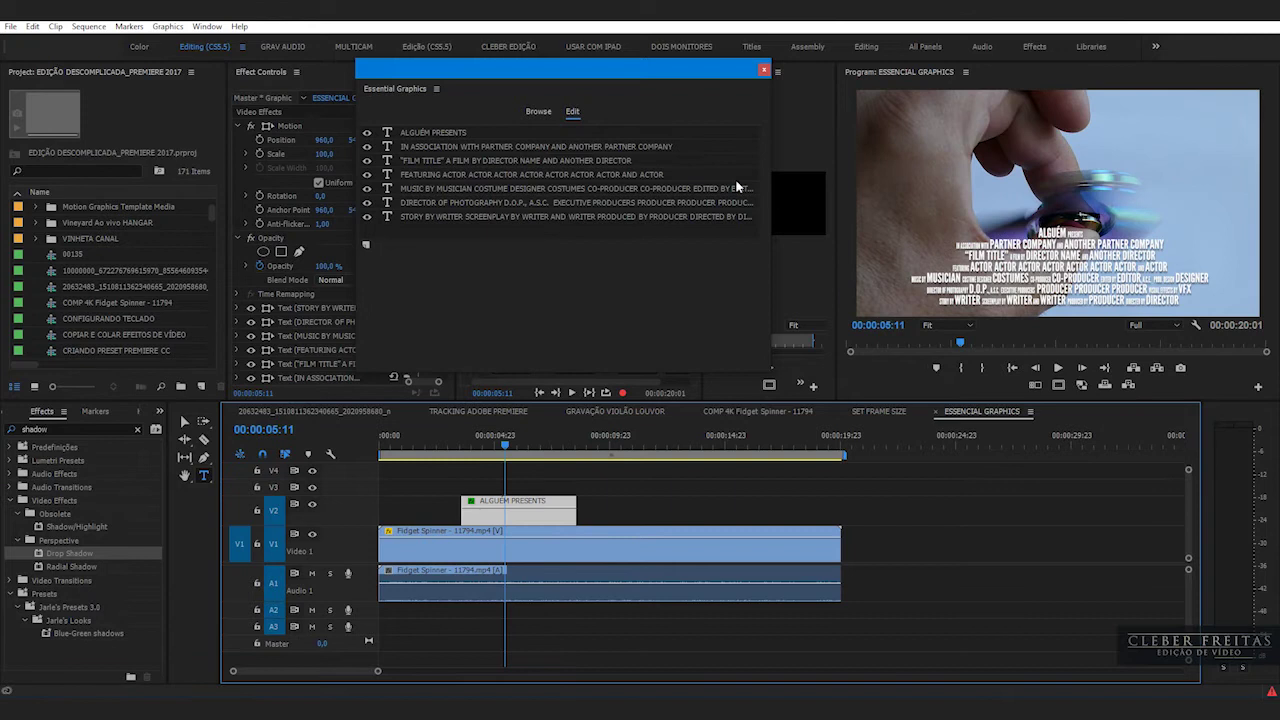
{"action": "left_click", "coordinate": [432, 130]}
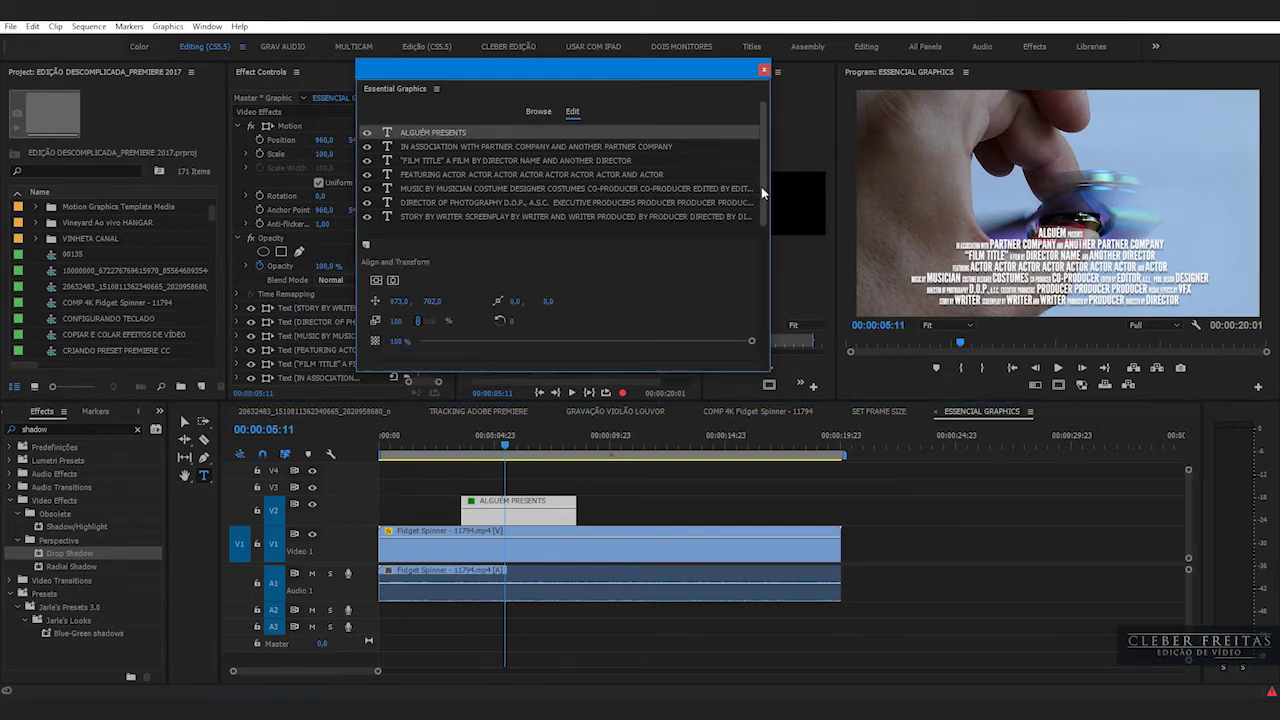
{"action": "scroll", "coordinate": [761, 186], "scroll_direction": "down", "scroll_amount": 3}
{"action": "left_click_drag", "start_coordinate": [428, 190], "coordinate": [402, 190]}
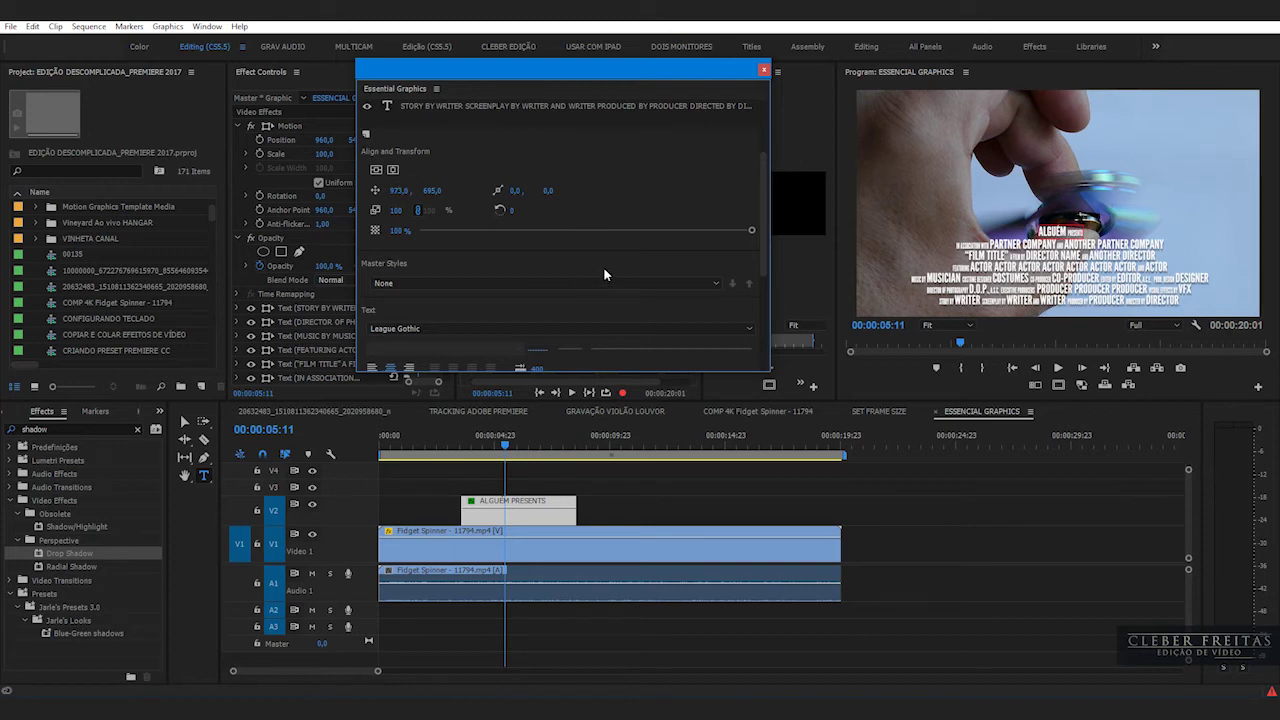
Step: Try a different font on the credits title, then undo it
{"action": "left_click_drag", "start_coordinate": [765, 203], "coordinate": [765, 256]}
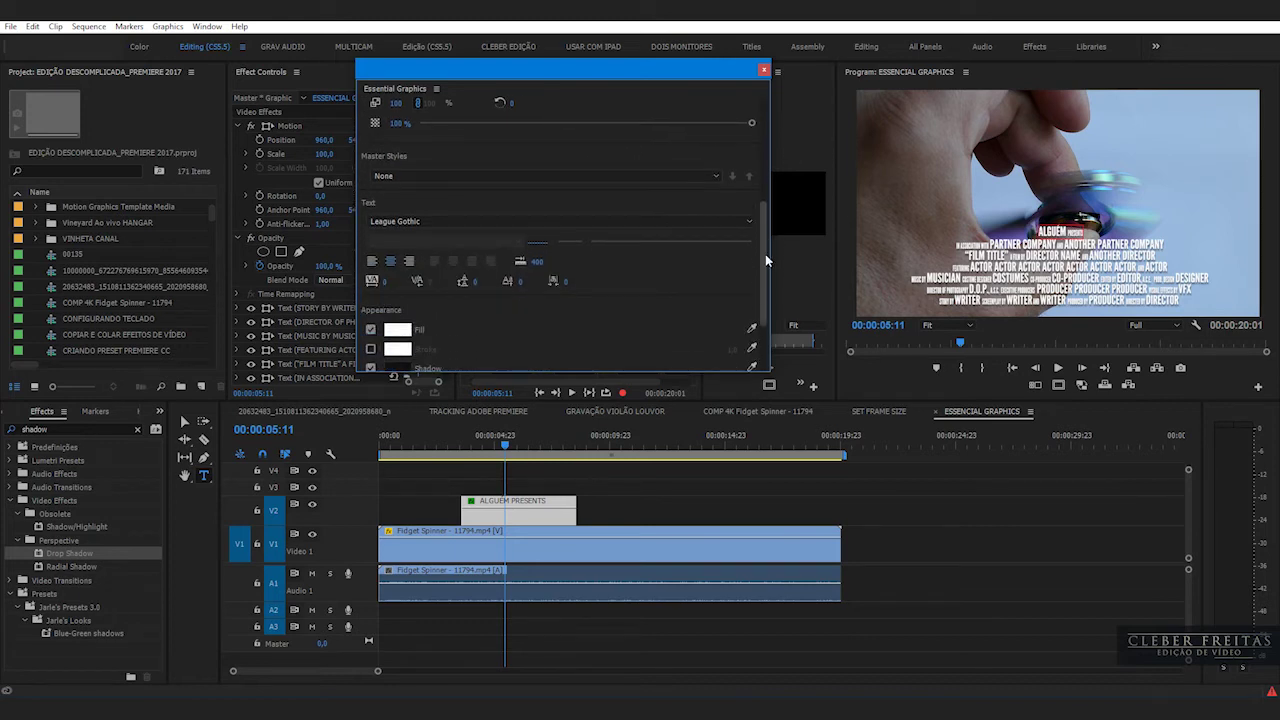
{"action": "left_click", "coordinate": [453, 218]}
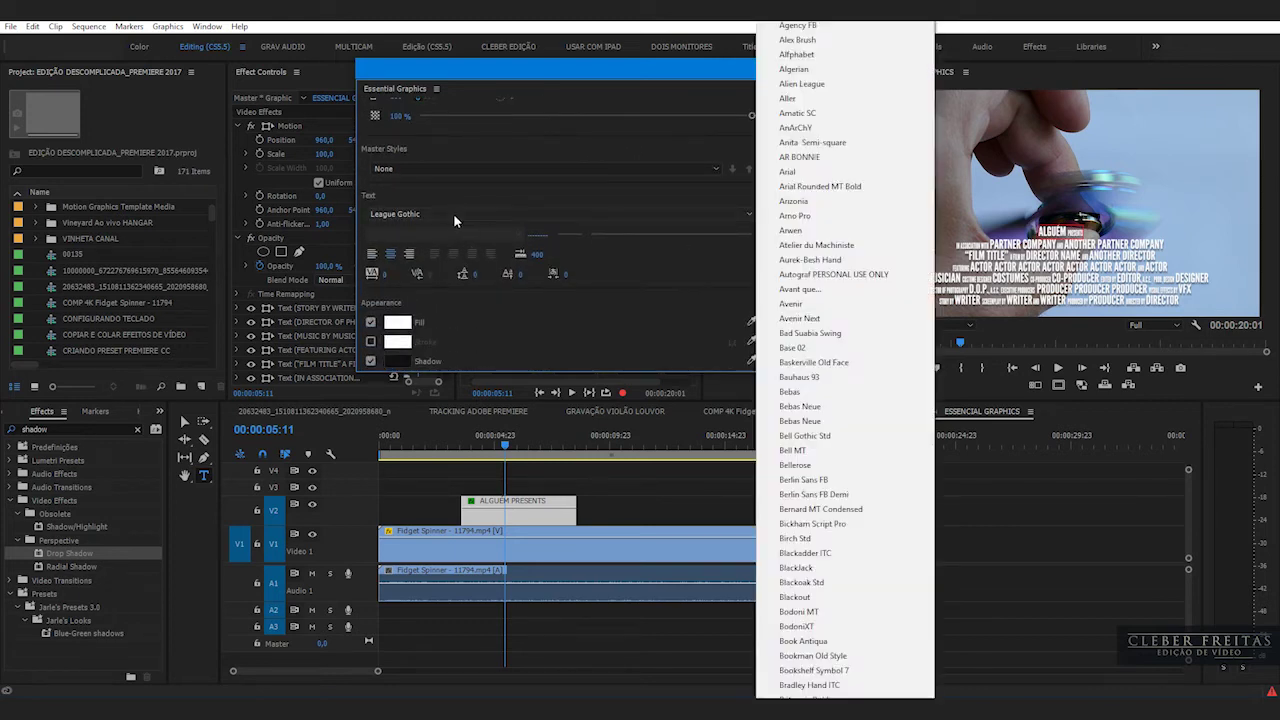
{"action": "left_click", "coordinate": [799, 290]}
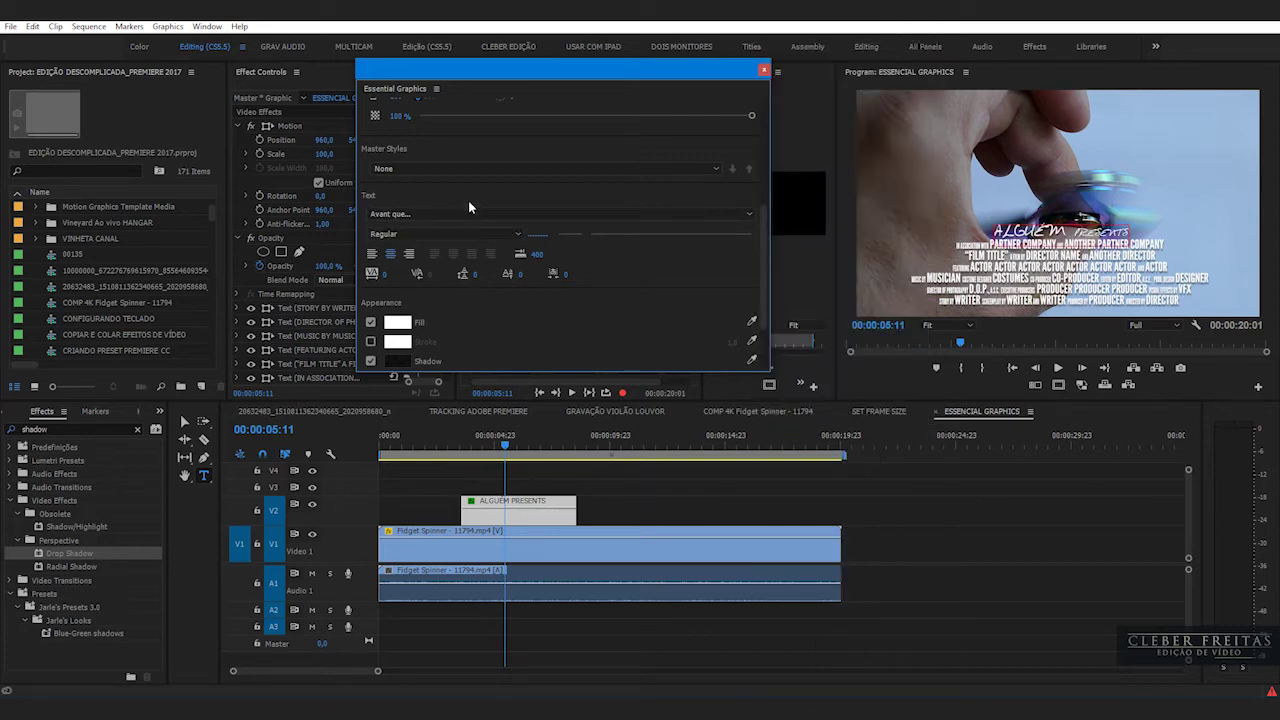
{"action": "key", "text": "ctrl+z"}
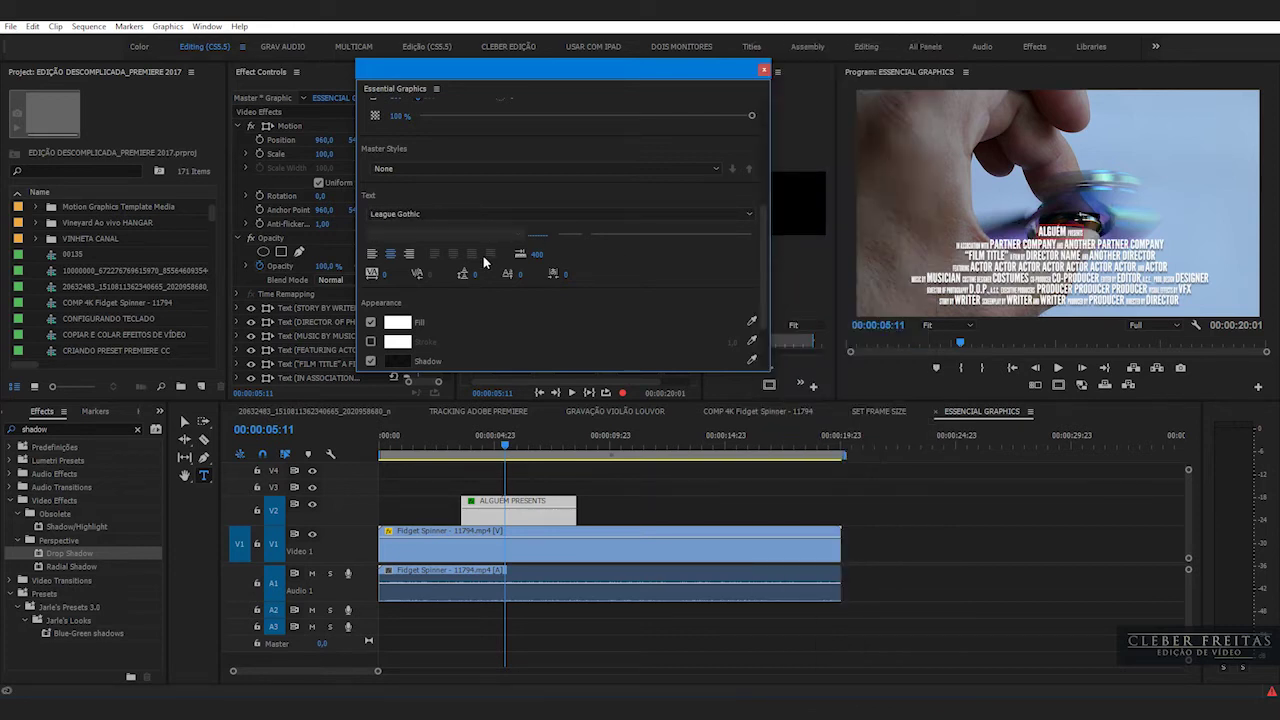
Step: Try a dark grey text fill, undo it, and close the Essential Graphics panel
{"action": "scroll", "coordinate": [582, 313], "scroll_direction": "down", "scroll_amount": 1}
{"action": "scroll", "coordinate": [584, 320], "scroll_direction": "down", "scroll_amount": 1}
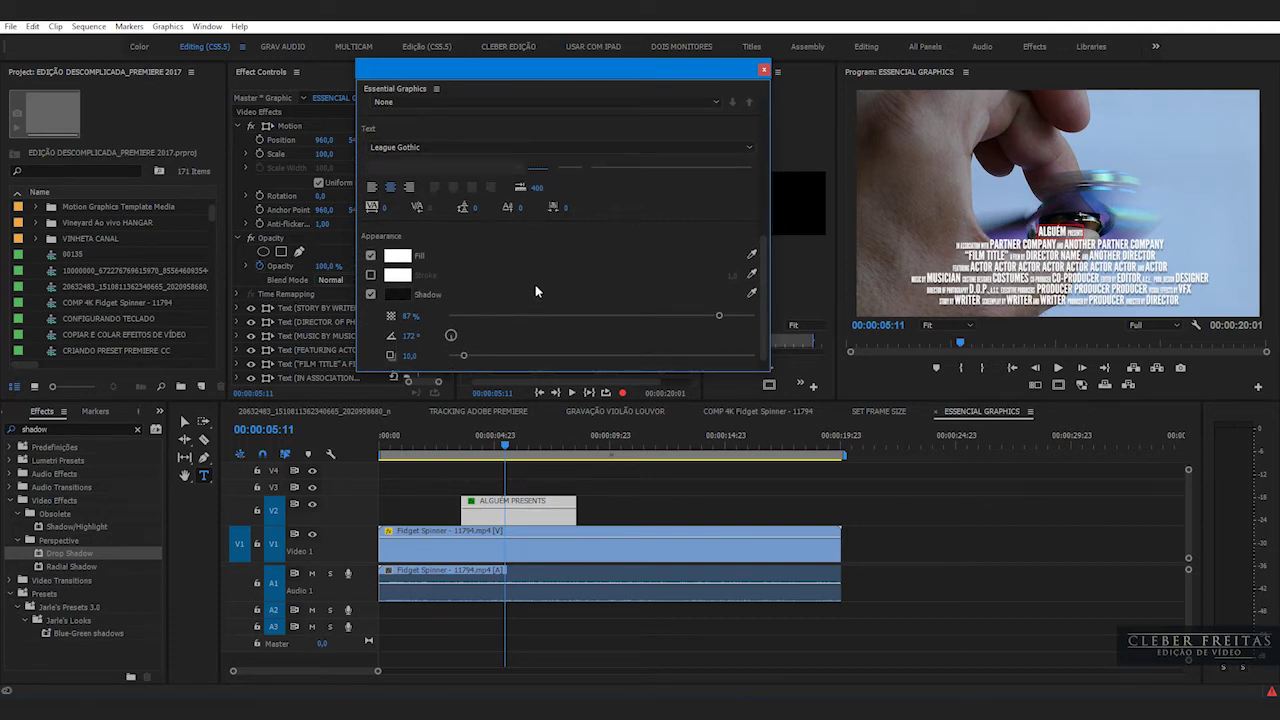
{"action": "left_click", "coordinate": [398, 256]}
{"action": "left_click", "coordinate": [505, 312]}
{"action": "left_click", "coordinate": [787, 286]}
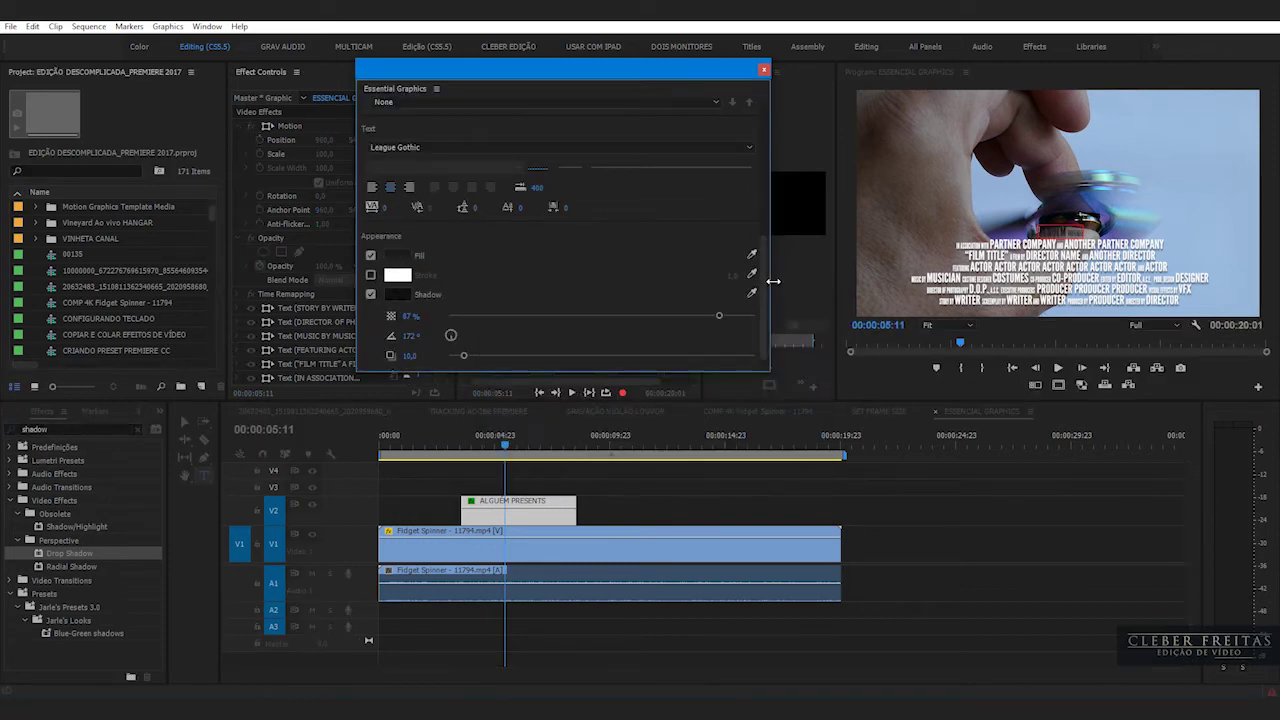
{"action": "key", "text": "ctrl+z"}
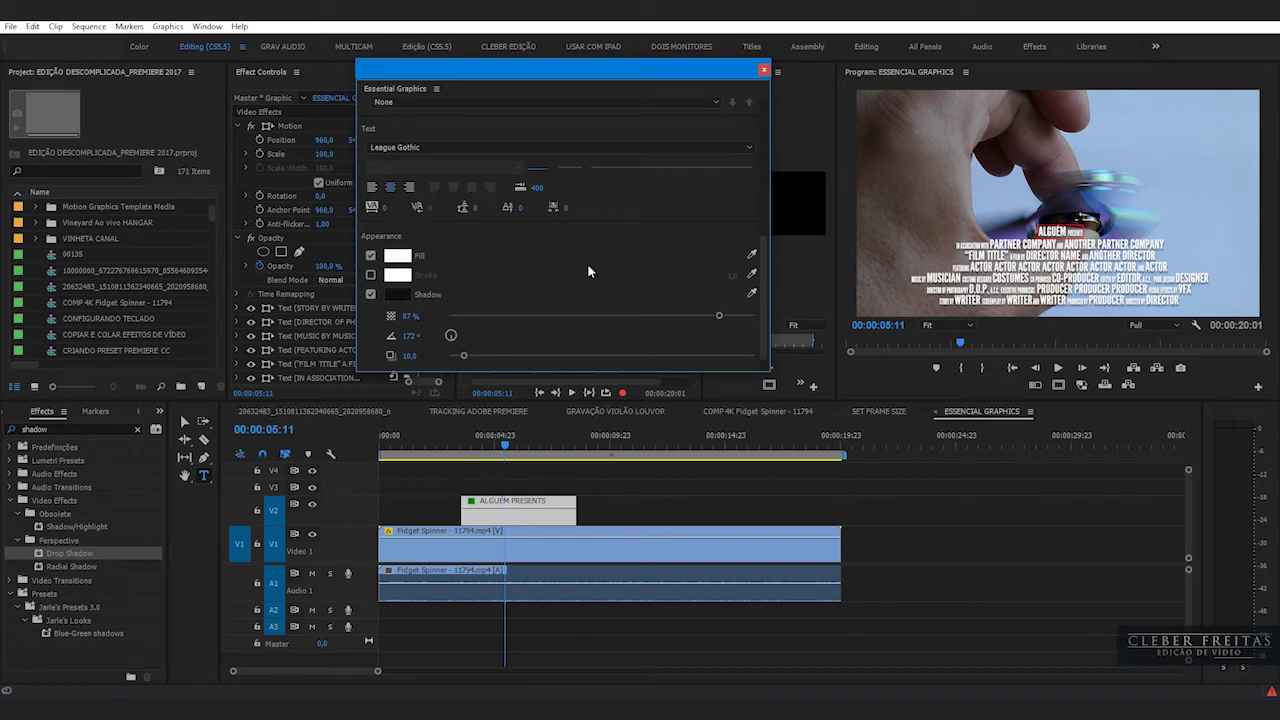
{"action": "left_click", "coordinate": [763, 71]}
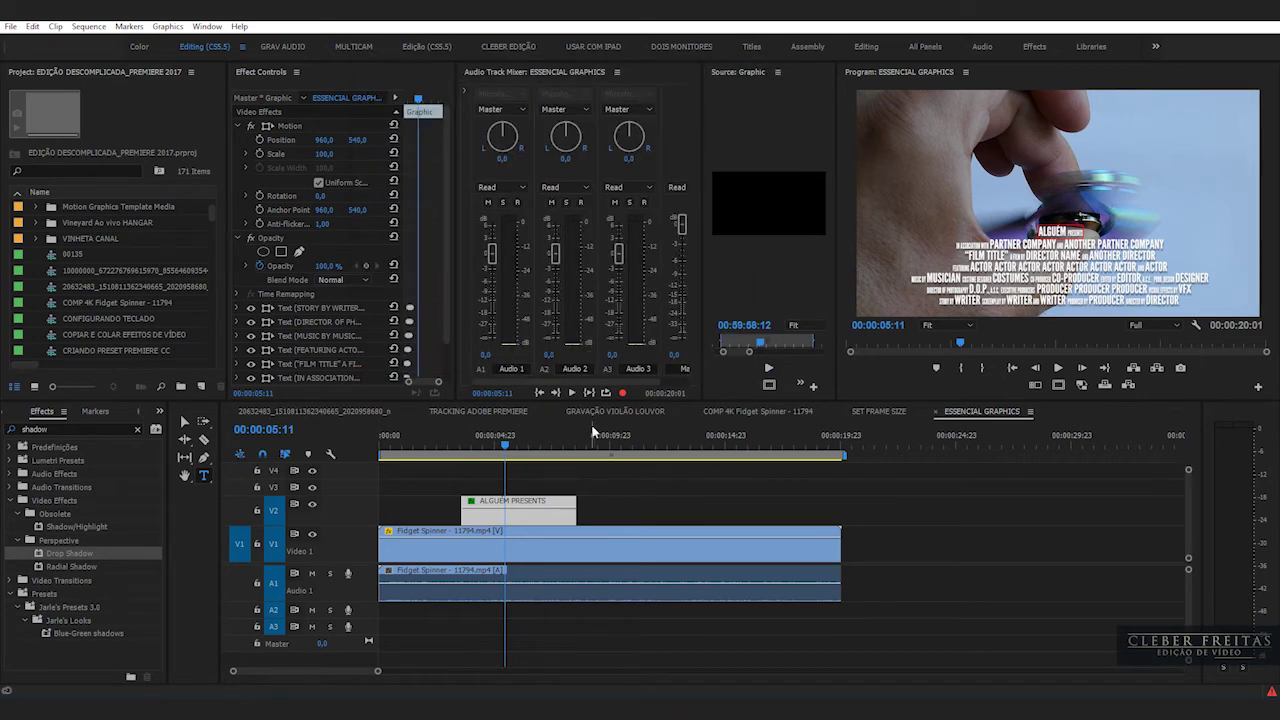
Step: Switch to the Edição (CS5.5) workspace layout
{"action": "left_click", "coordinate": [584, 541]}
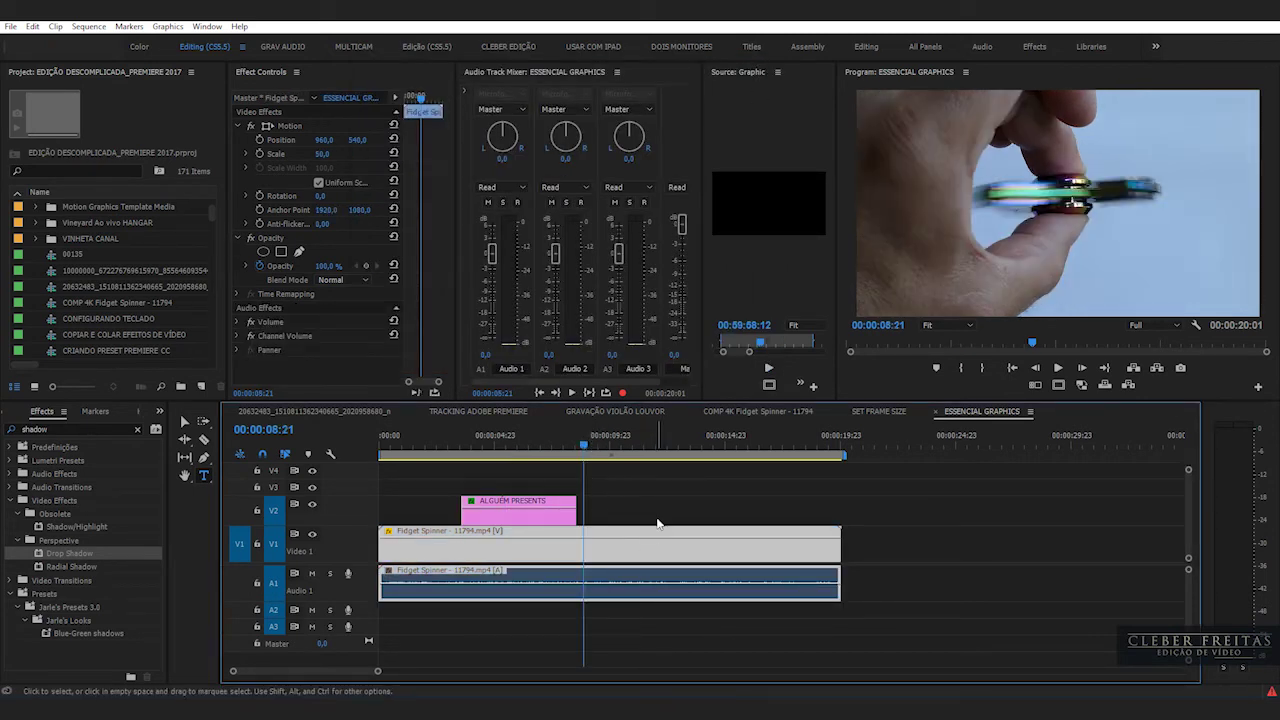
{"action": "left_click", "coordinate": [582, 521]}
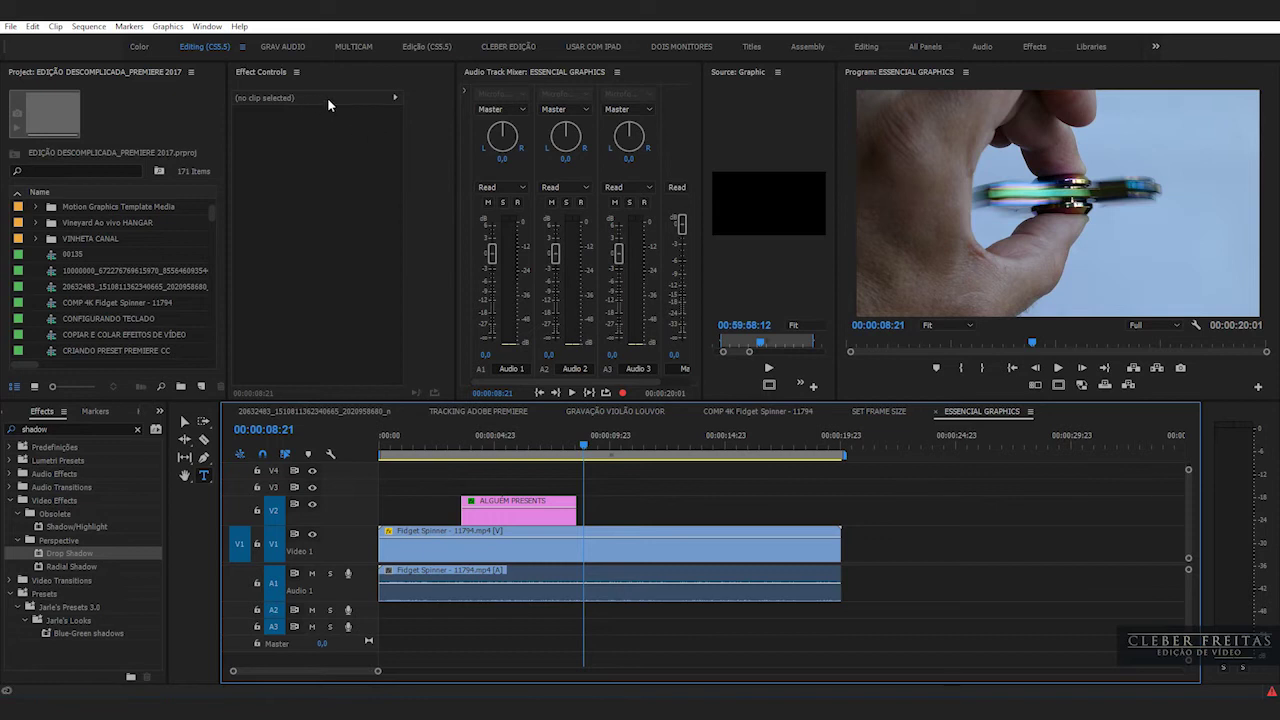
{"action": "left_click", "coordinate": [422, 48]}
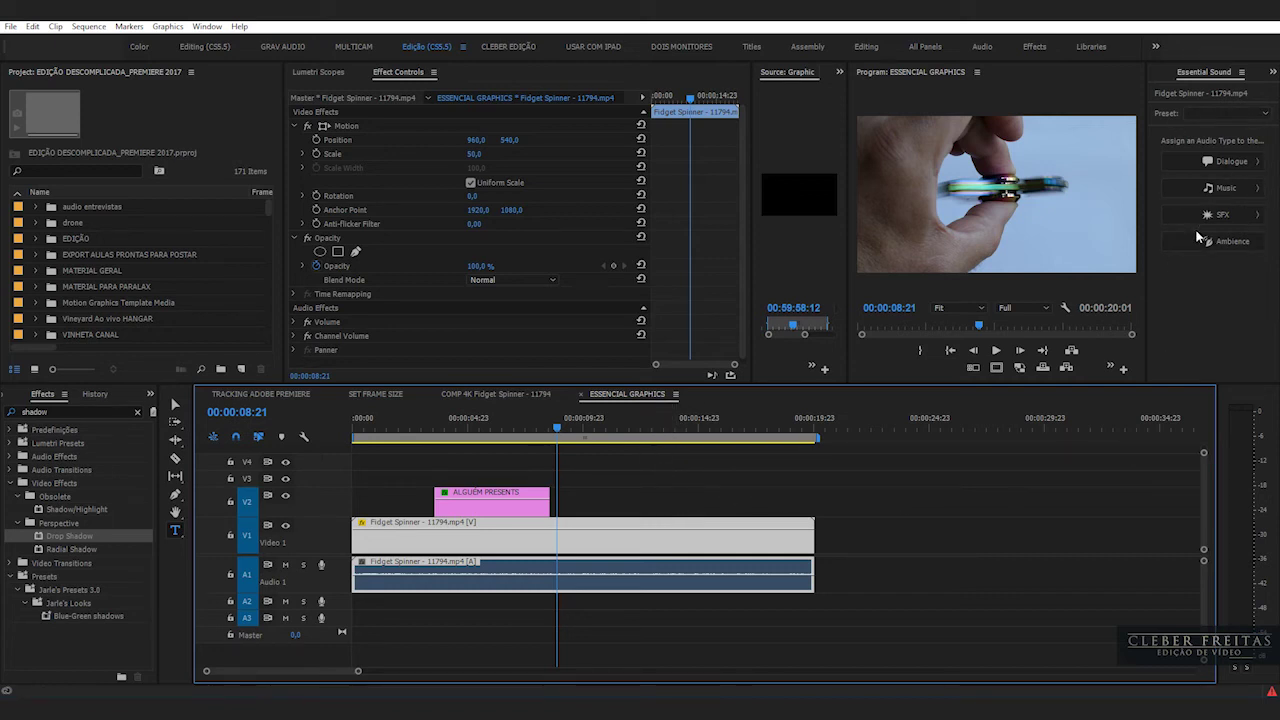
Step: Show the Lumetri Color and Essential Sound panels, then widen Essential Sound and the Program monitor
{"action": "left_click", "coordinate": [1273, 73]}
{"action": "left_click", "coordinate": [1248, 90]}
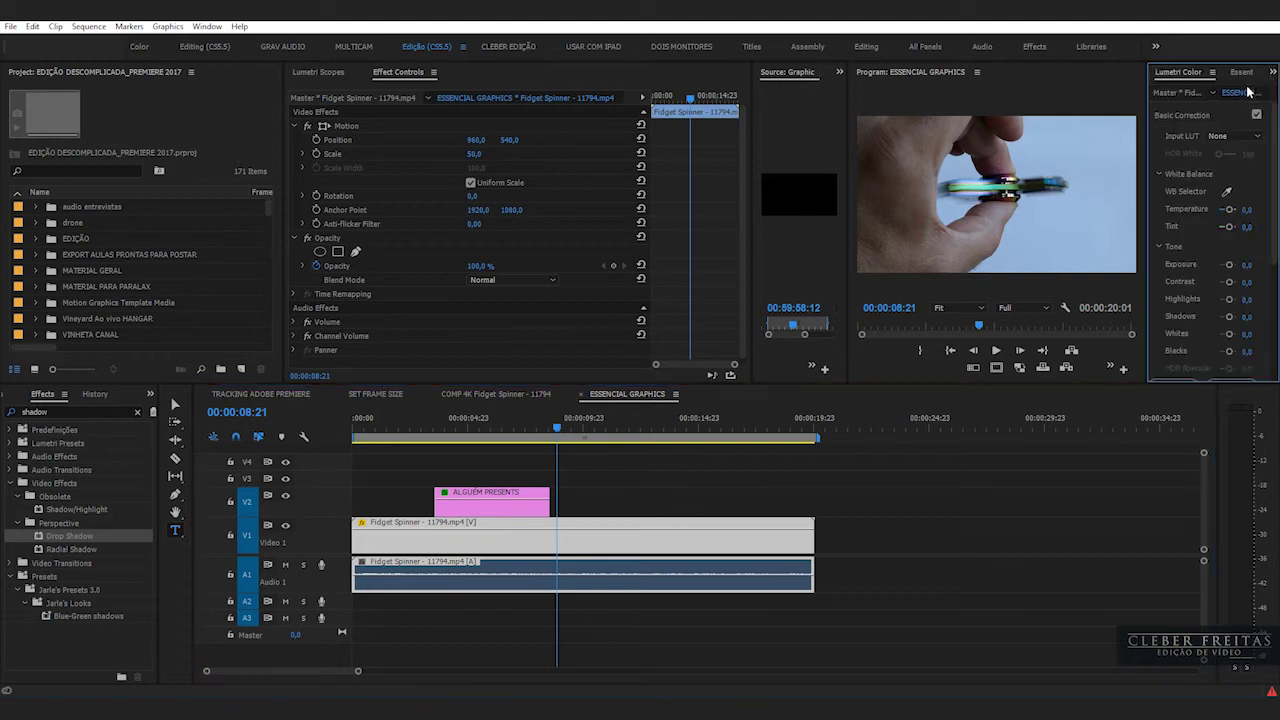
{"action": "left_click", "coordinate": [1273, 73]}
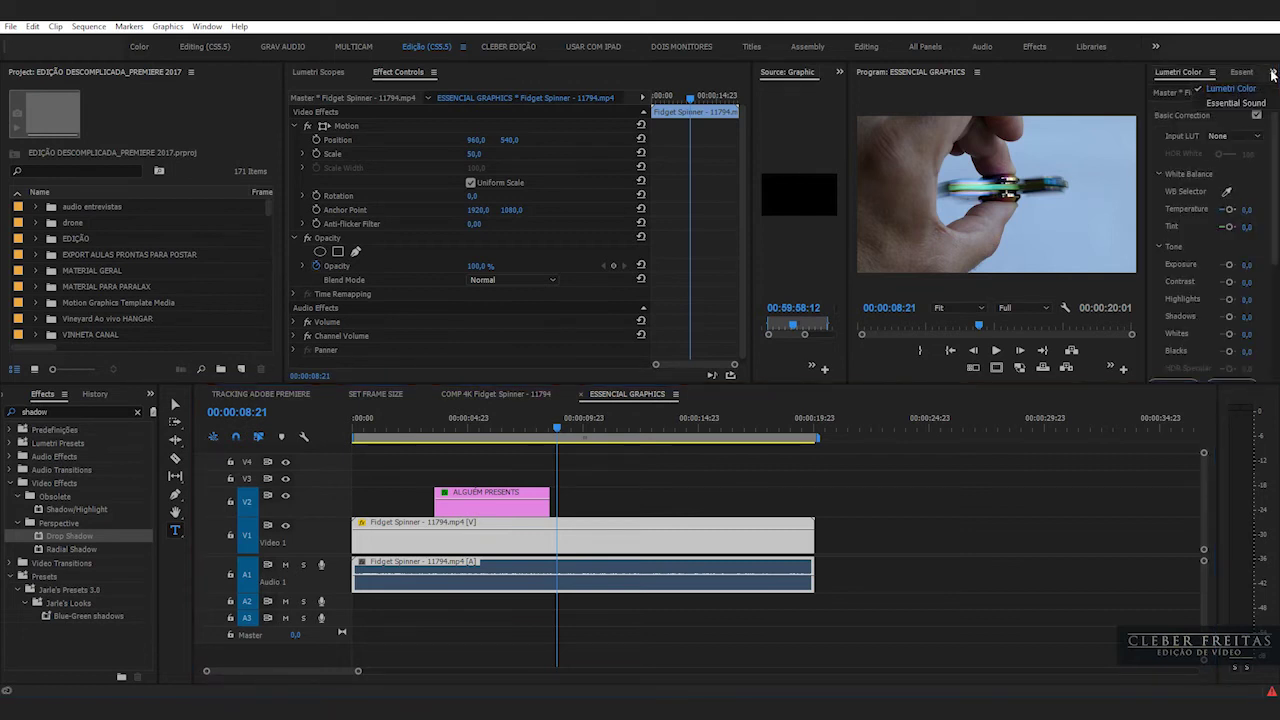
{"action": "left_click", "coordinate": [1234, 103]}
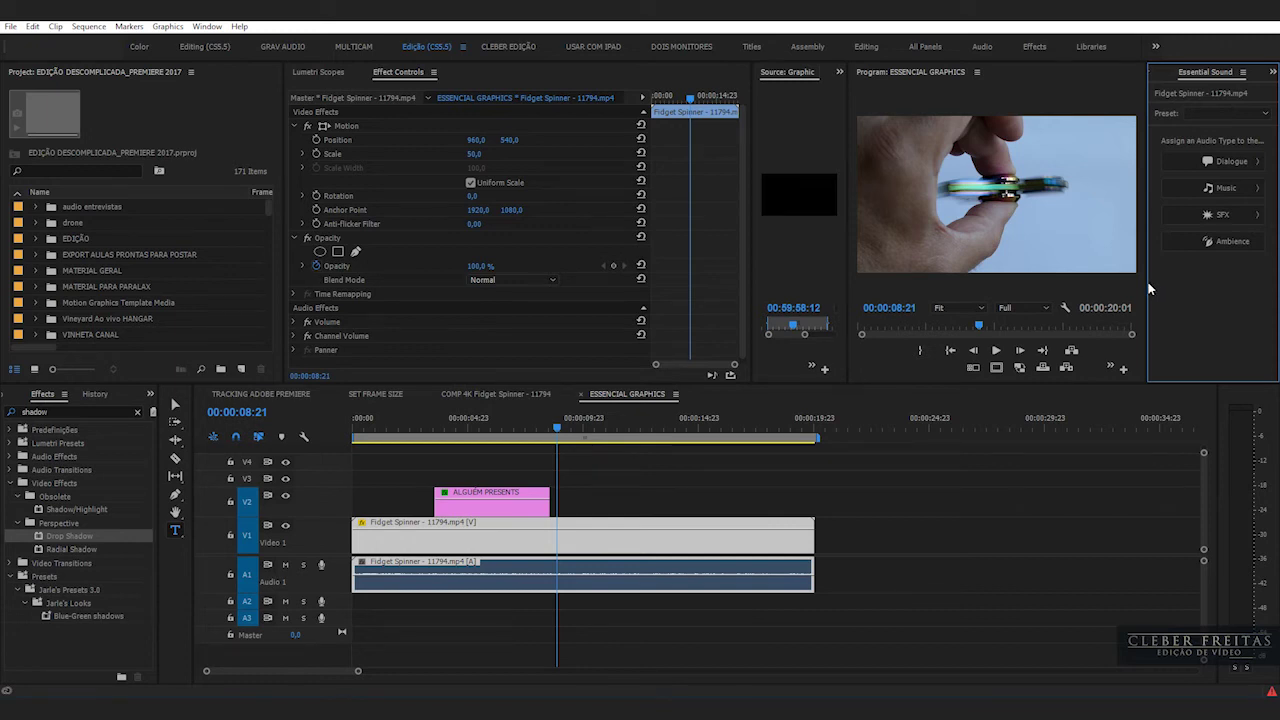
{"action": "left_click_drag", "start_coordinate": [1149, 289], "coordinate": [1061, 280]}
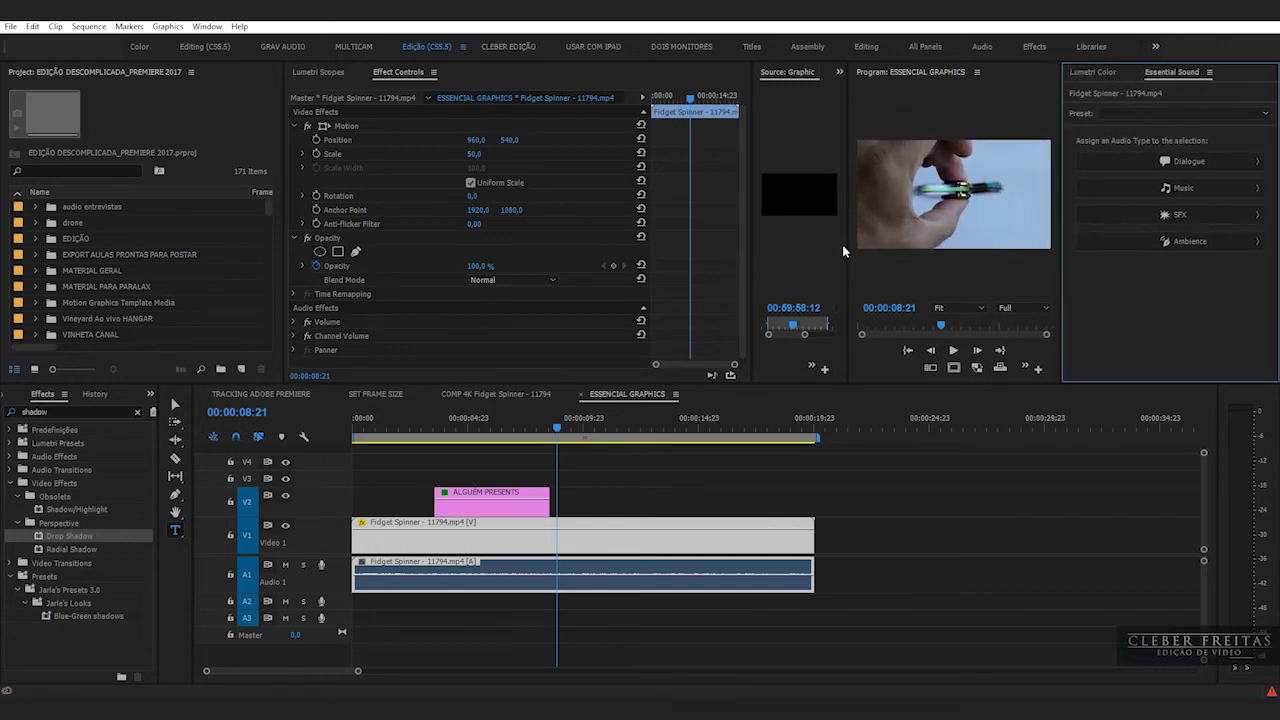
{"action": "left_click_drag", "start_coordinate": [847, 246], "coordinate": [751, 246]}
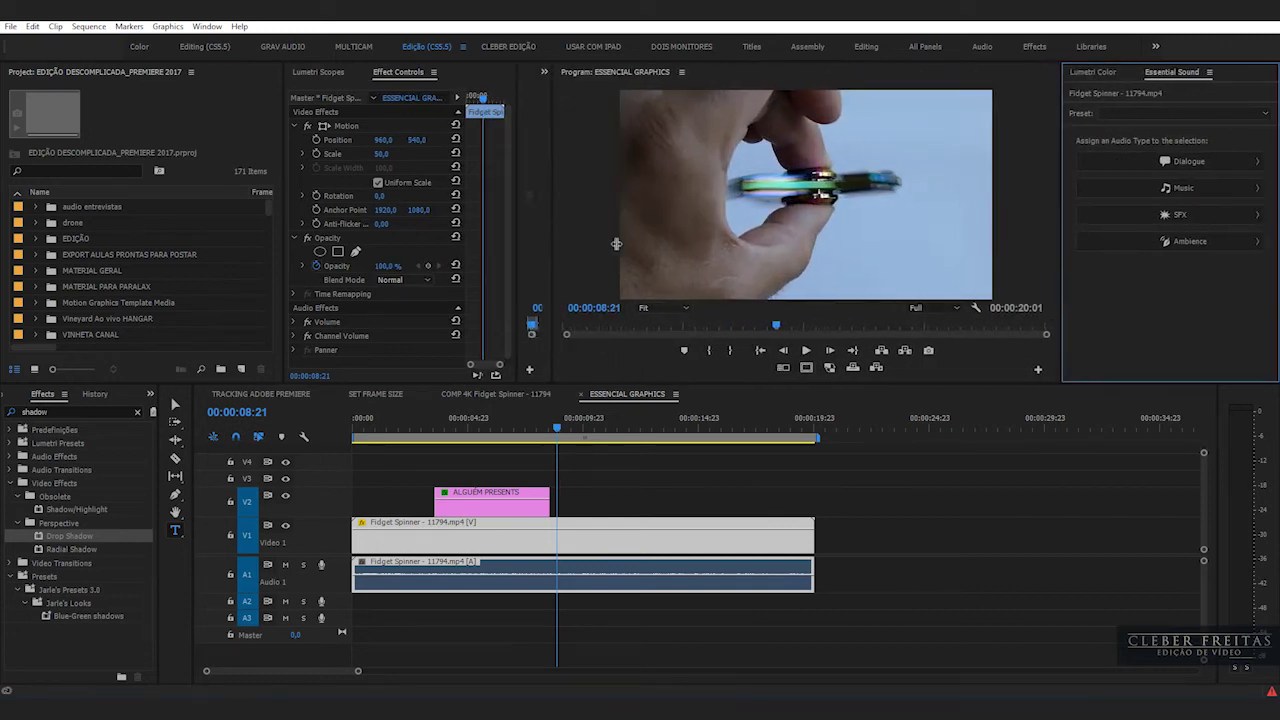
{"action": "left_click_drag", "start_coordinate": [515, 236], "coordinate": [529, 236]}
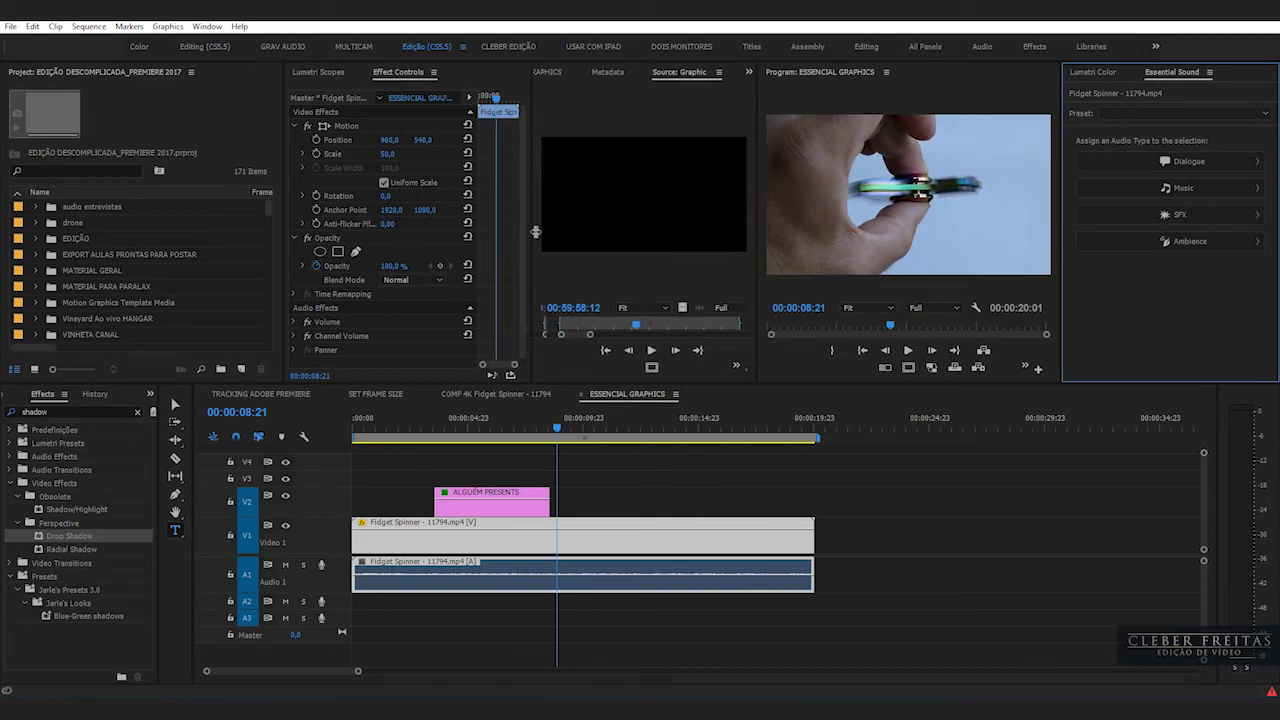
Step: Dock Essential Graphics in its own column and place Modern Lower Third on V3
{"action": "left_click", "coordinate": [207, 26]}
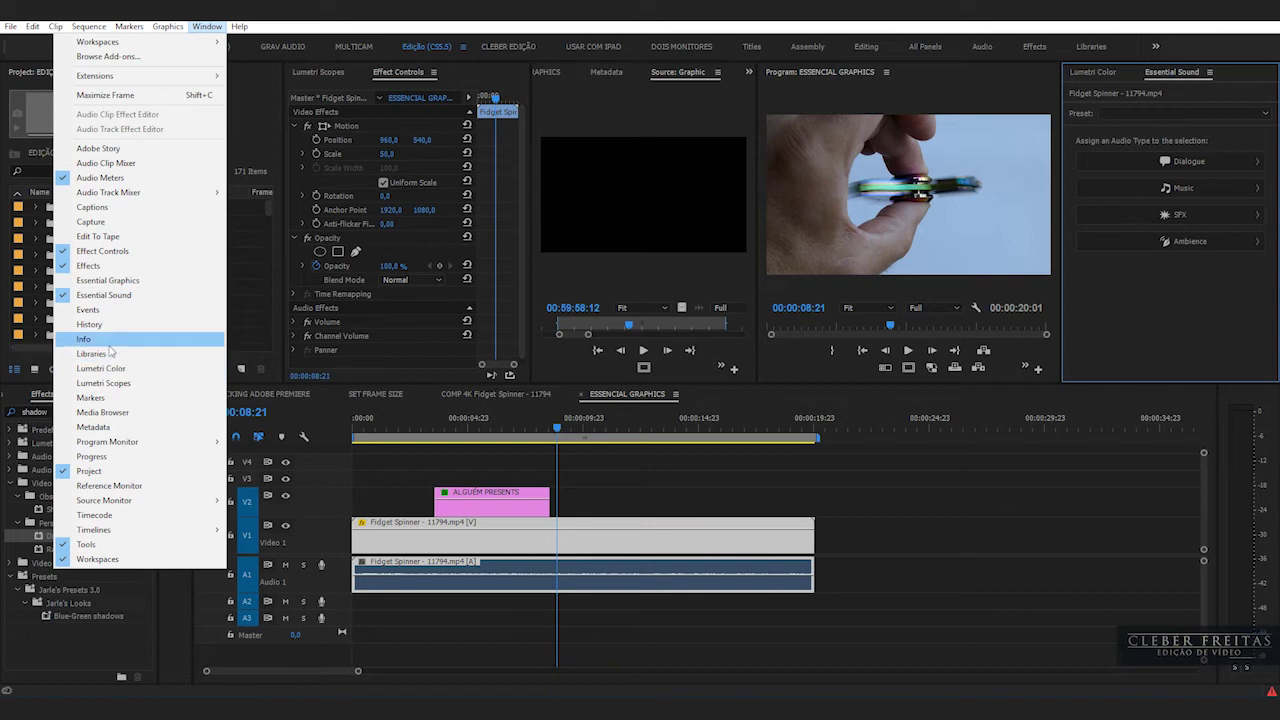
{"action": "left_click", "coordinate": [100, 284]}
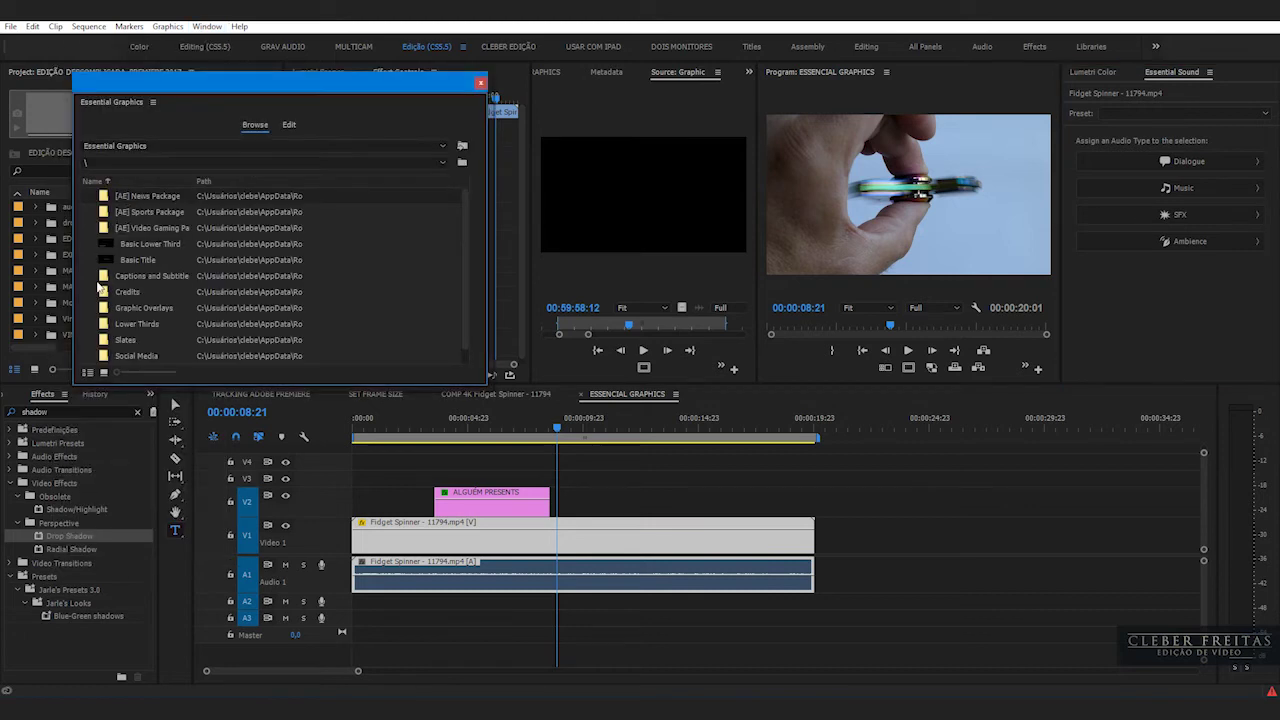
{"action": "left_click_drag", "start_coordinate": [101, 107], "coordinate": [1110, 371]}
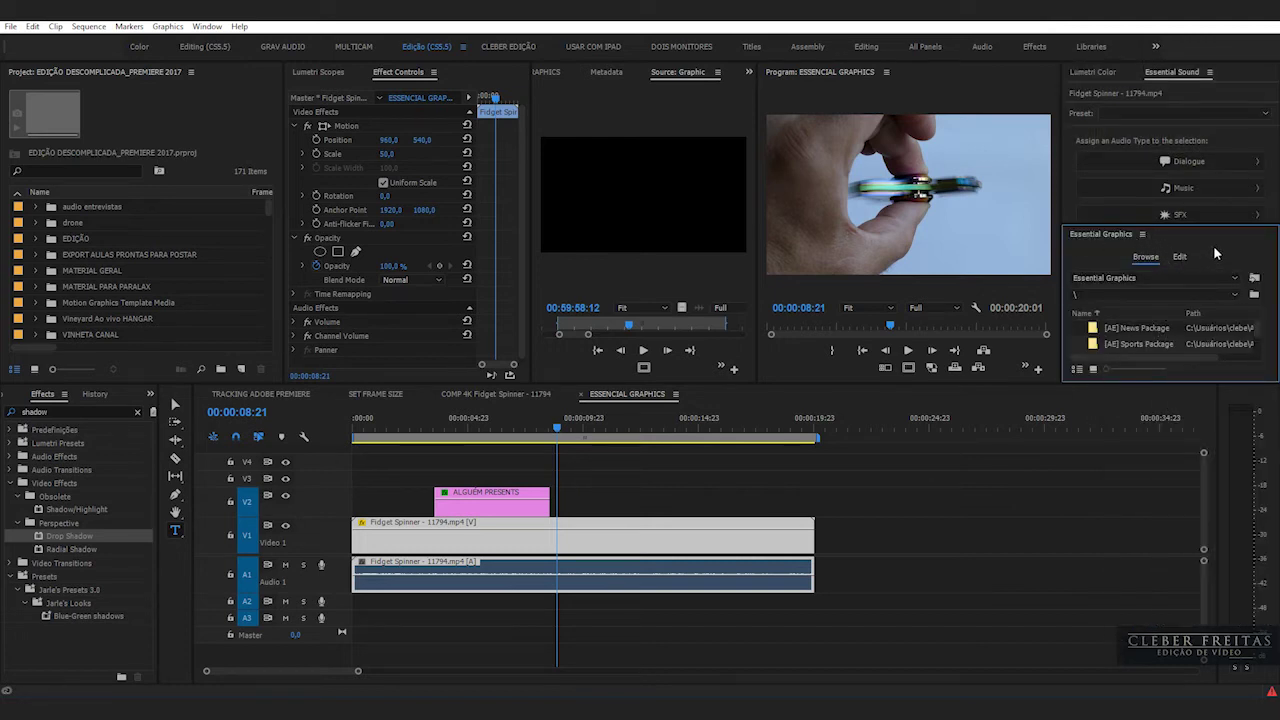
{"action": "mouse_move", "coordinate": [1097, 254]}
{"action": "left_mouse_down"}
{"action": "mouse_move", "coordinate": [1065, 98]}
{"action": "mouse_move", "coordinate": [1205, 115]}
{"action": "left_mouse_up"}
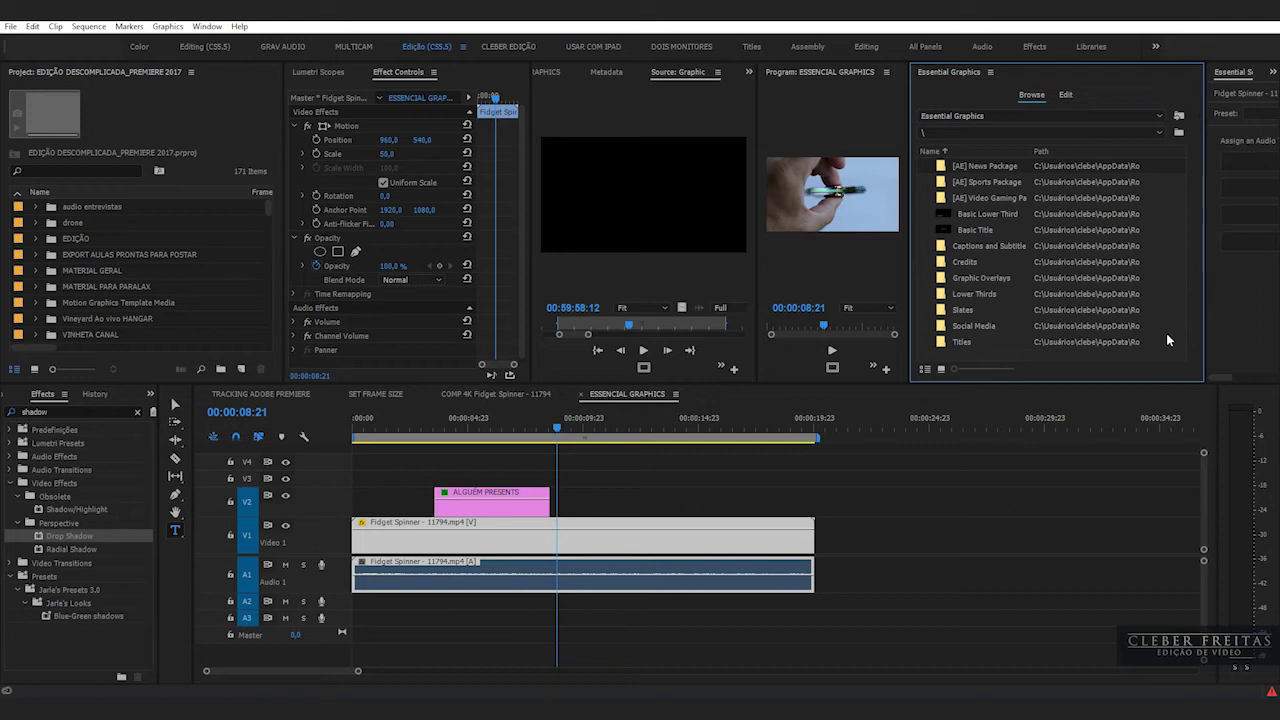
{"action": "left_click_drag", "start_coordinate": [960, 230], "coordinate": [628, 210]}
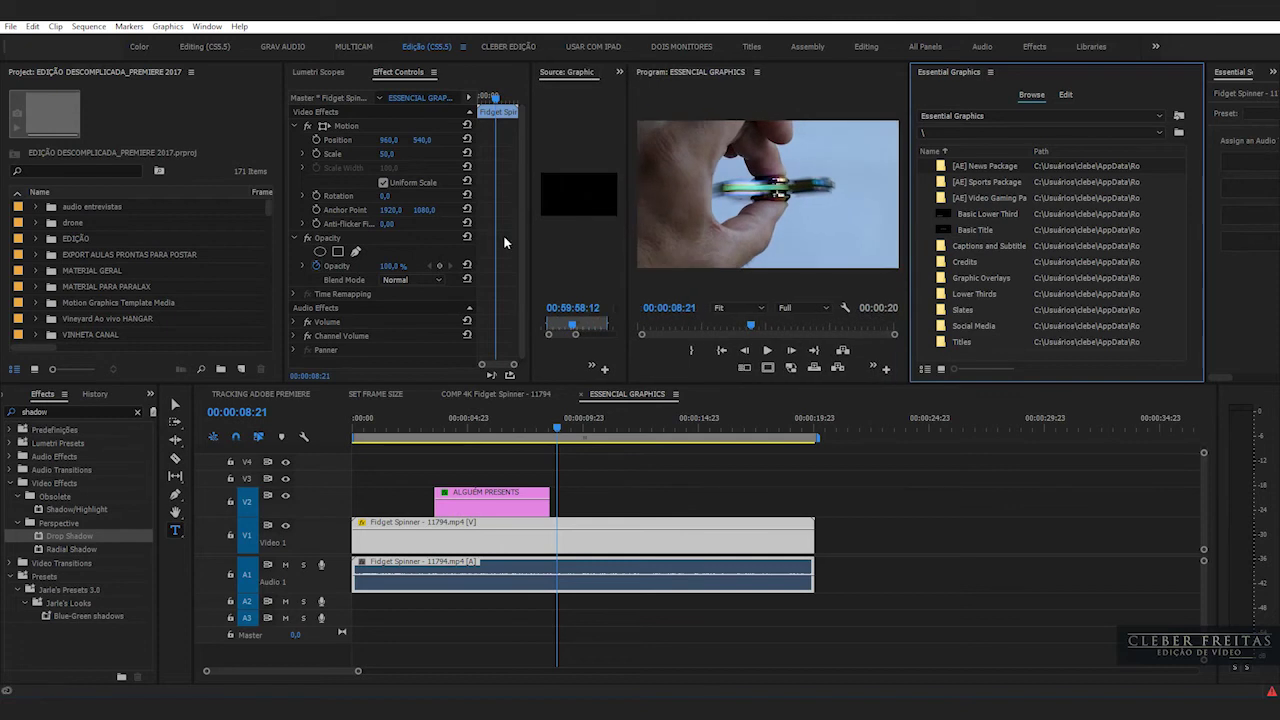
{"action": "left_click_drag", "start_coordinate": [969, 356], "coordinate": [580, 494]}
{"action": "left_click_drag", "start_coordinate": [572, 428], "coordinate": [593, 428]}
Step: Preview the Your Name Here lower third's animation from around 09:12
{"action": "key", "text": "space"}
{"action": "left_click", "coordinate": [617, 463]}
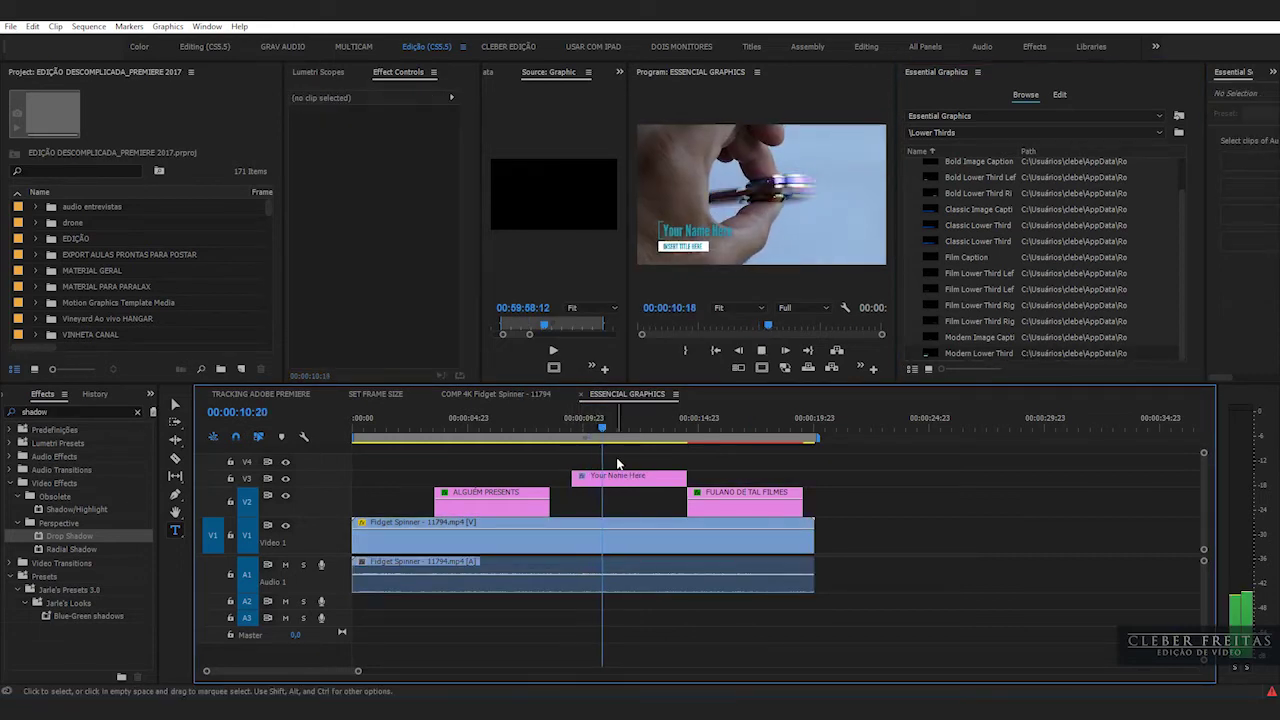
{"action": "left_click", "coordinate": [600, 535]}
{"action": "left_click_drag", "start_coordinate": [586, 425], "coordinate": [571, 425]}
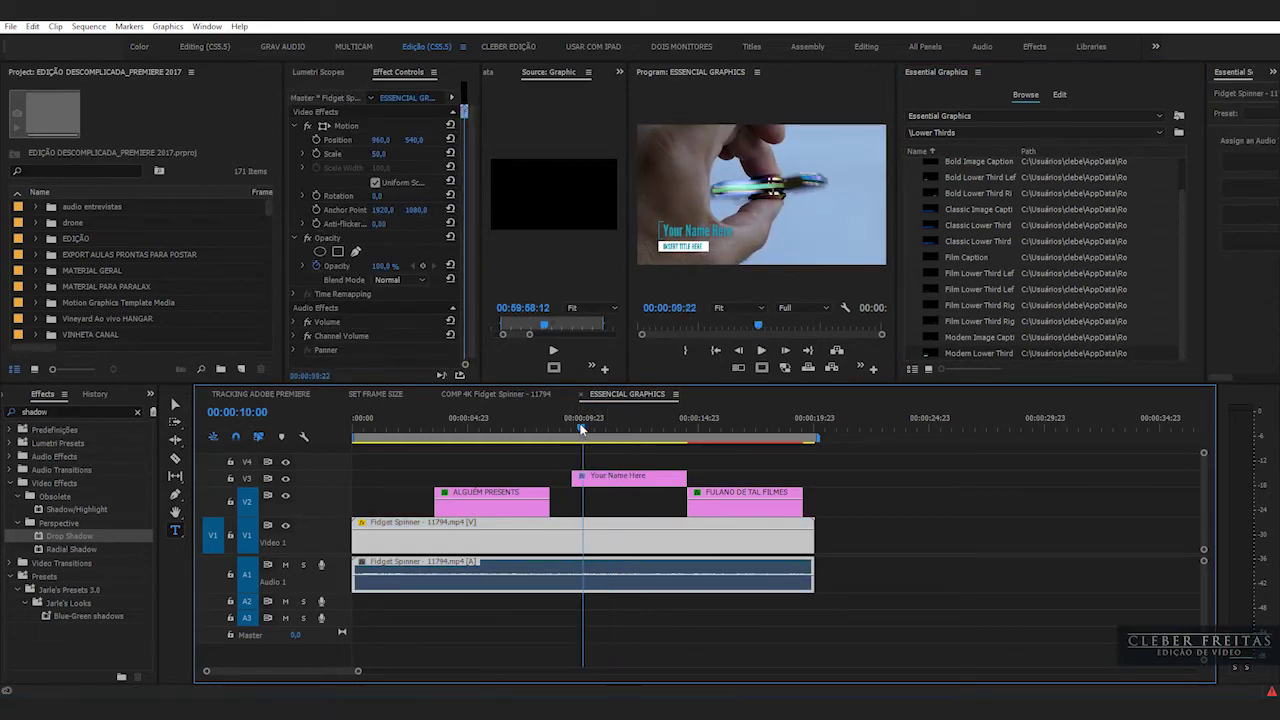
{"action": "key", "text": "space"}
{"action": "left_click", "coordinate": [644, 465]}
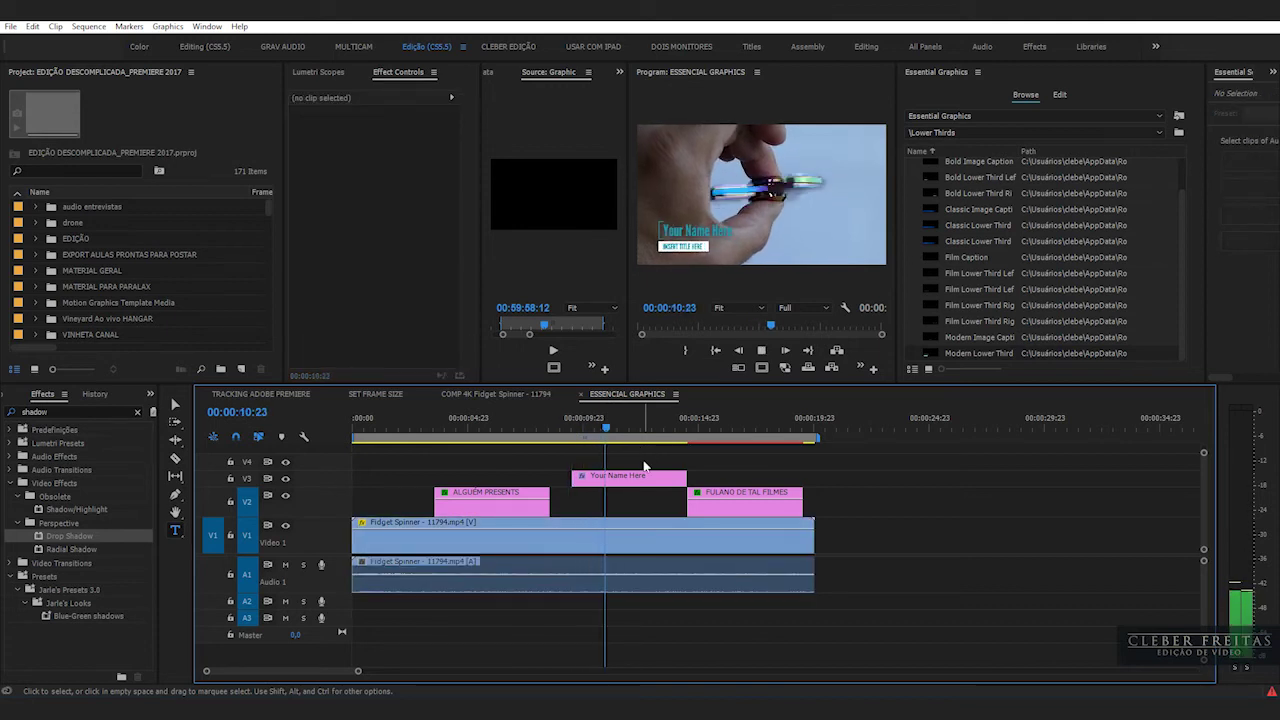
{"action": "left_click", "coordinate": [644, 476]}
{"action": "key", "text": "space"}
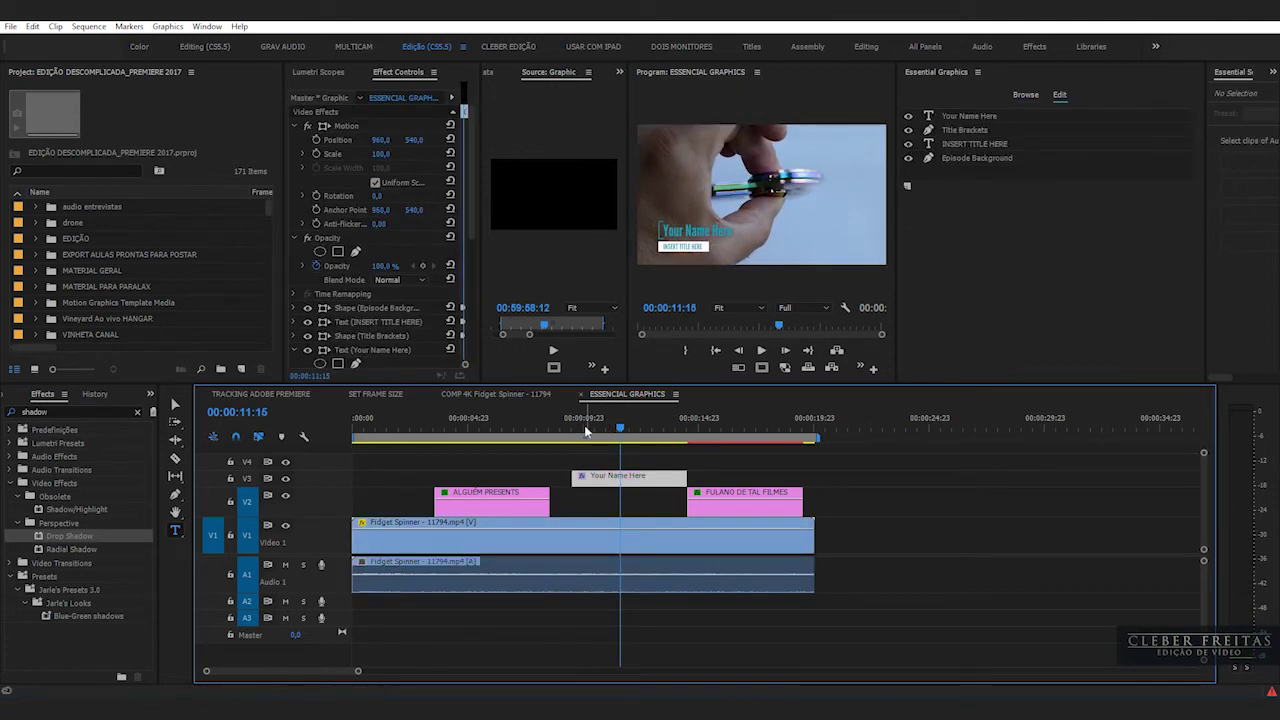
Step: Raise the lower third's Position X from 960 to 1997 and preview it again
{"action": "left_click_drag", "start_coordinate": [381, 140], "coordinate": [470, 140]}
{"action": "left_click_drag", "start_coordinate": [383, 140], "coordinate": [430, 140]}
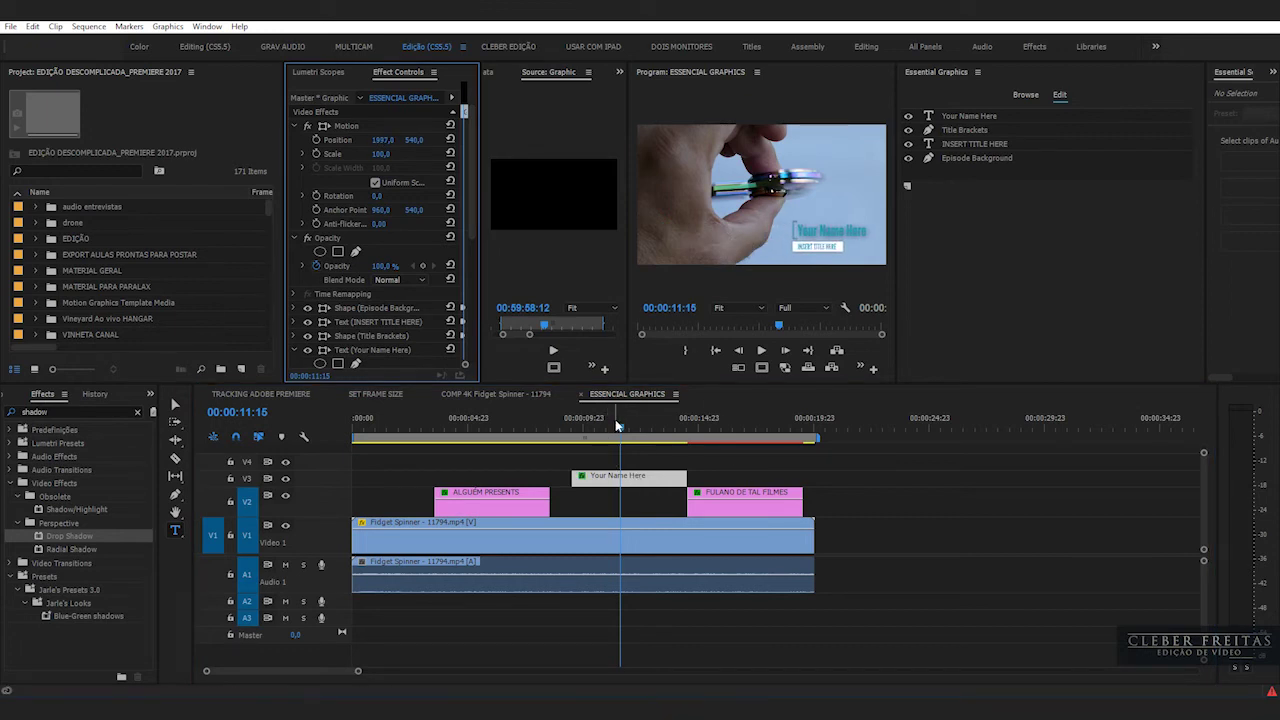
{"action": "left_click_drag", "start_coordinate": [617, 425], "coordinate": [573, 437]}
{"action": "key", "text": "space"}
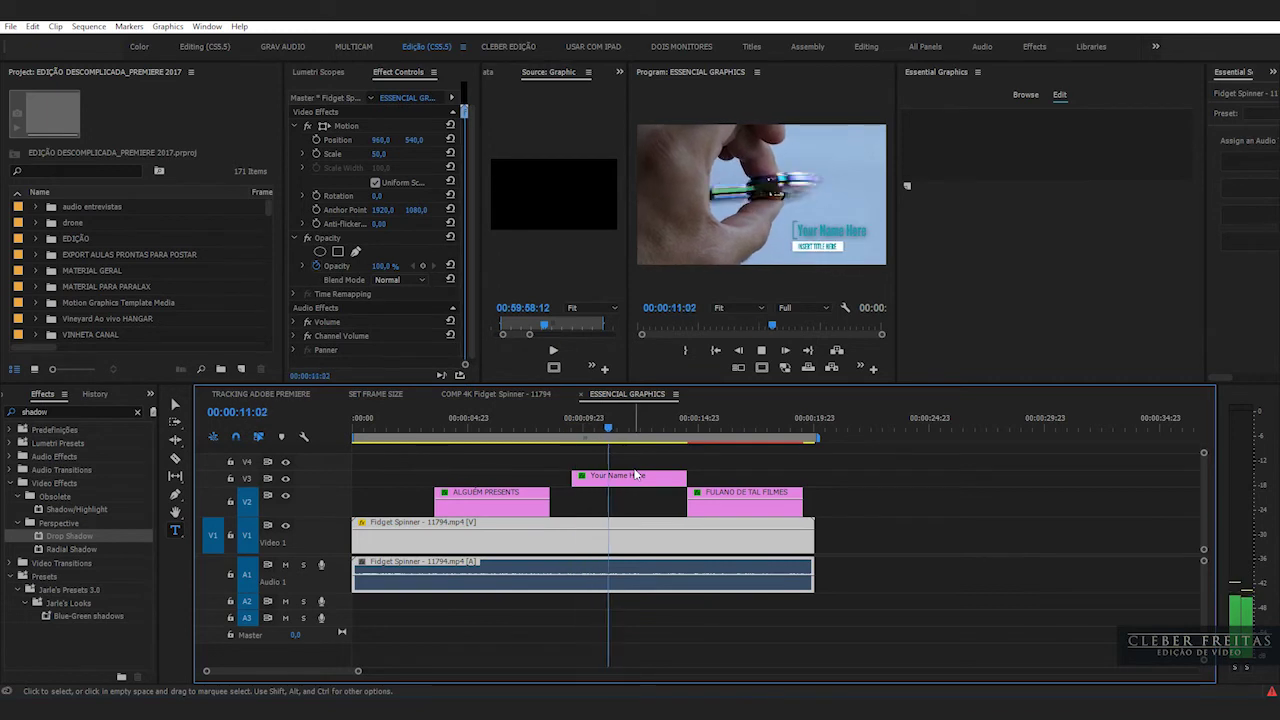
{"action": "key", "text": "ctrl+shift+a"}
{"action": "key", "text": "space"}
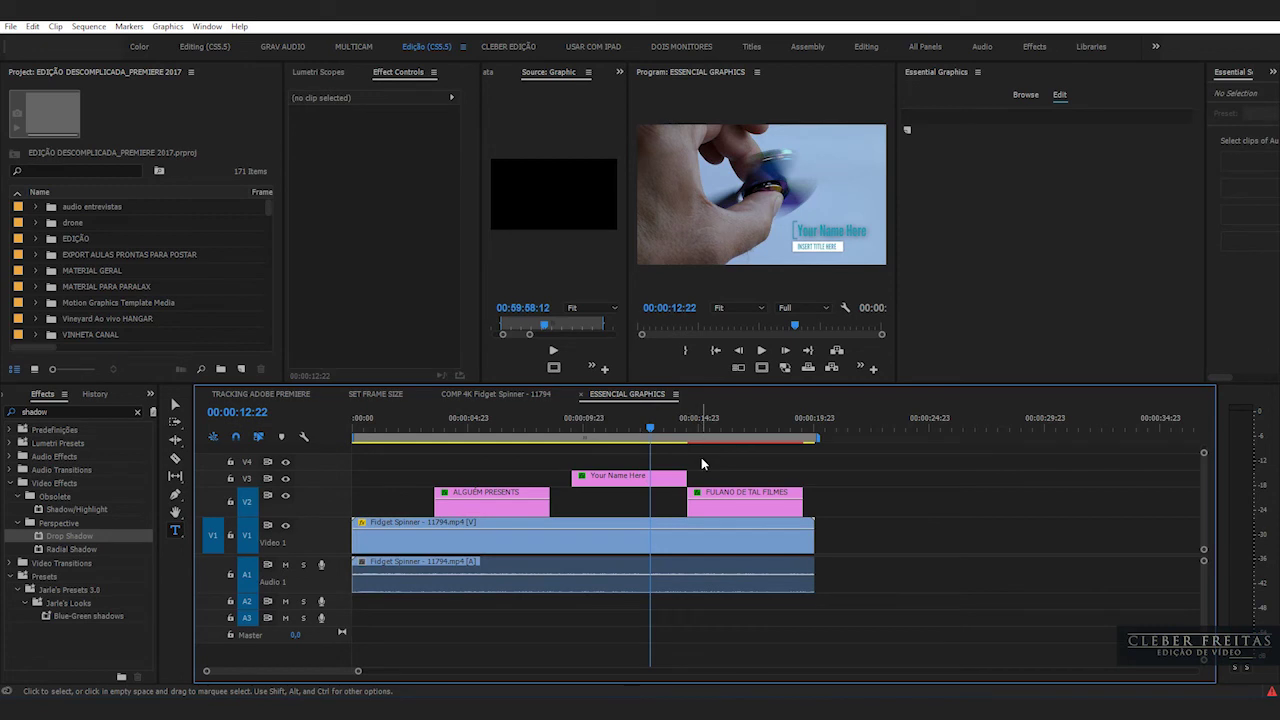
{"action": "mouse_move", "coordinate": [644, 466]}
{"action": "left_mouse_down"}
{"action": "mouse_move", "coordinate": [713, 513]}
{"action": "mouse_move", "coordinate": [919, 513]}
{"action": "left_mouse_up"}
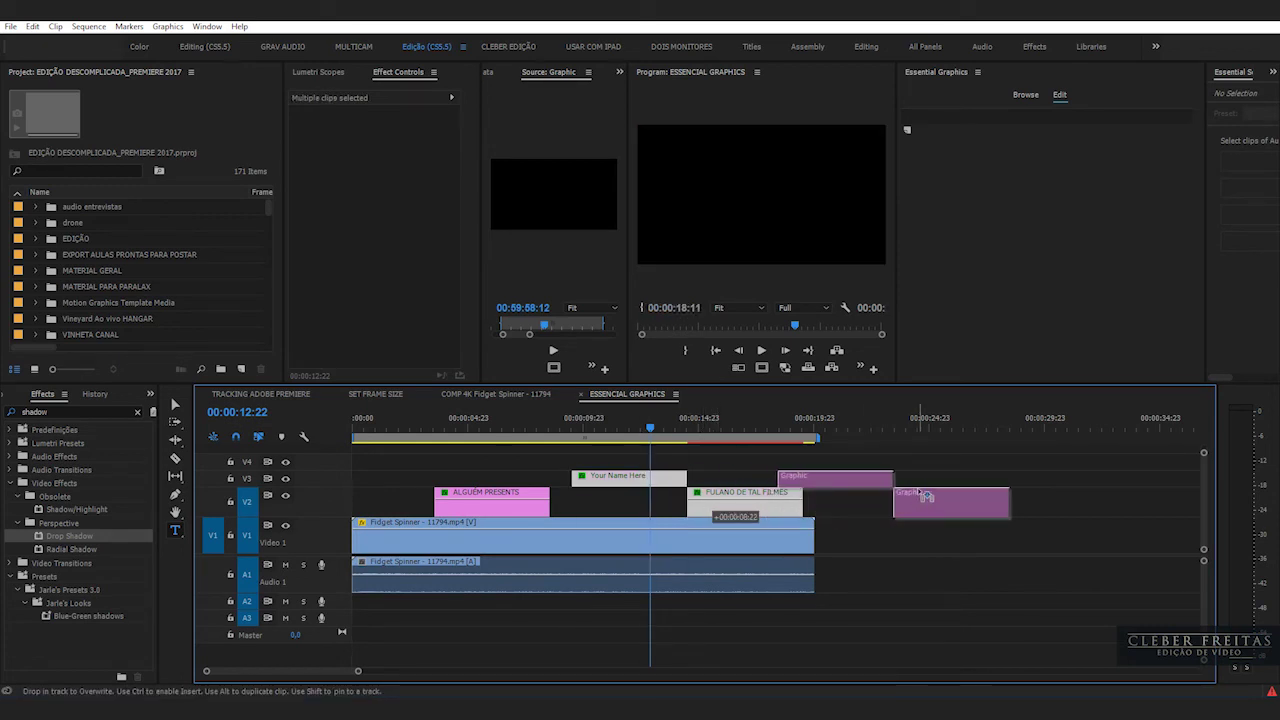
Step: Move both titles later, then open the [AE] Sports Package folder among the top-level templates
{"action": "left_click", "coordinate": [713, 473]}
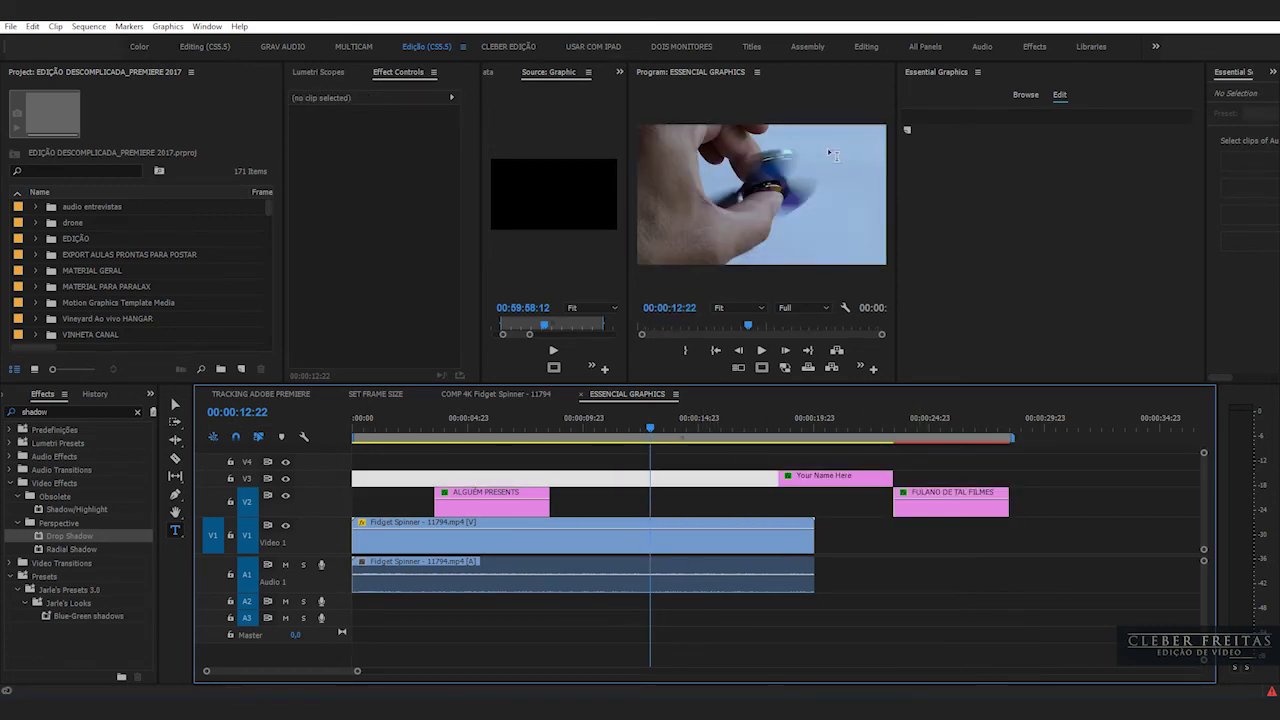
{"action": "left_click", "coordinate": [1022, 94]}
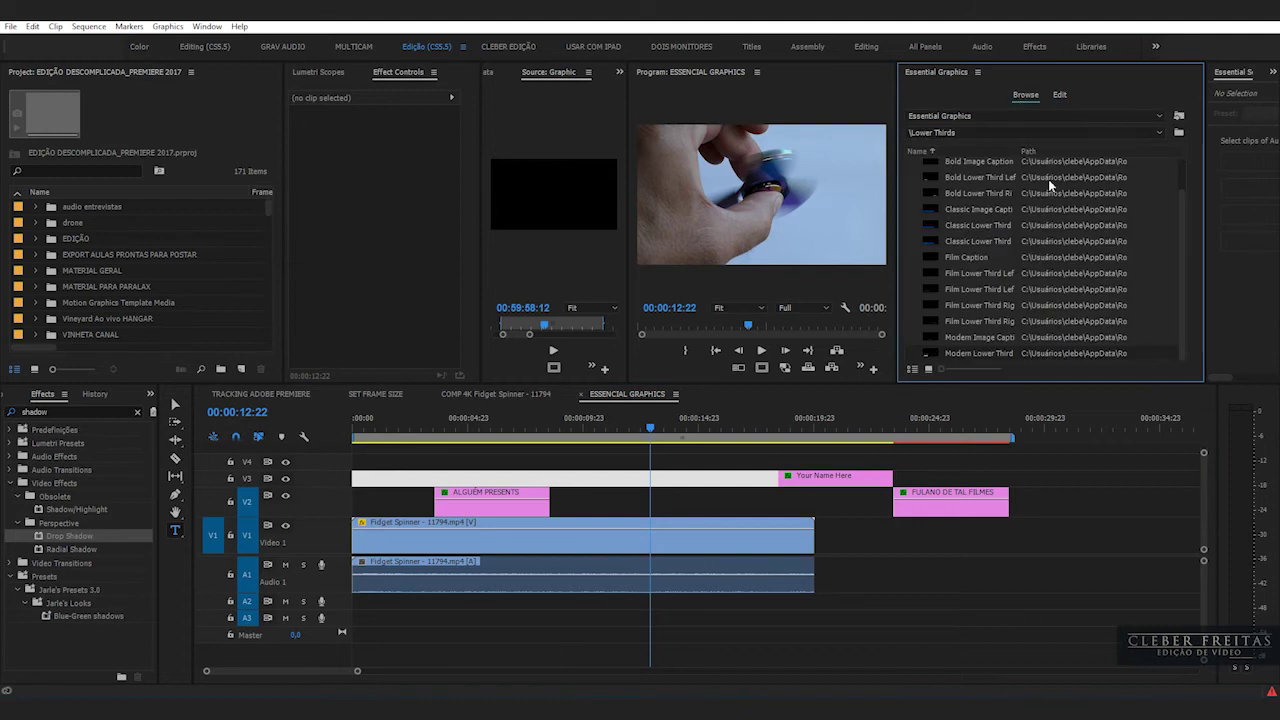
{"action": "left_click", "coordinate": [1139, 134]}
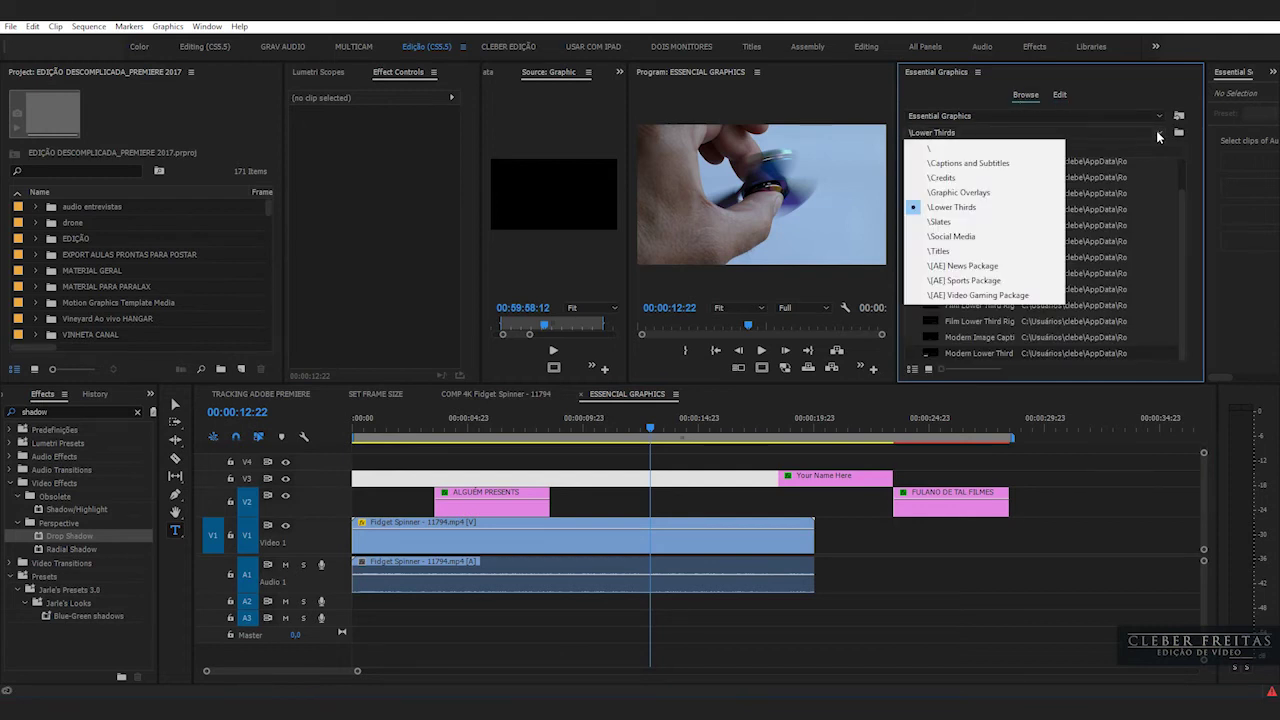
{"action": "left_click", "coordinate": [962, 150]}
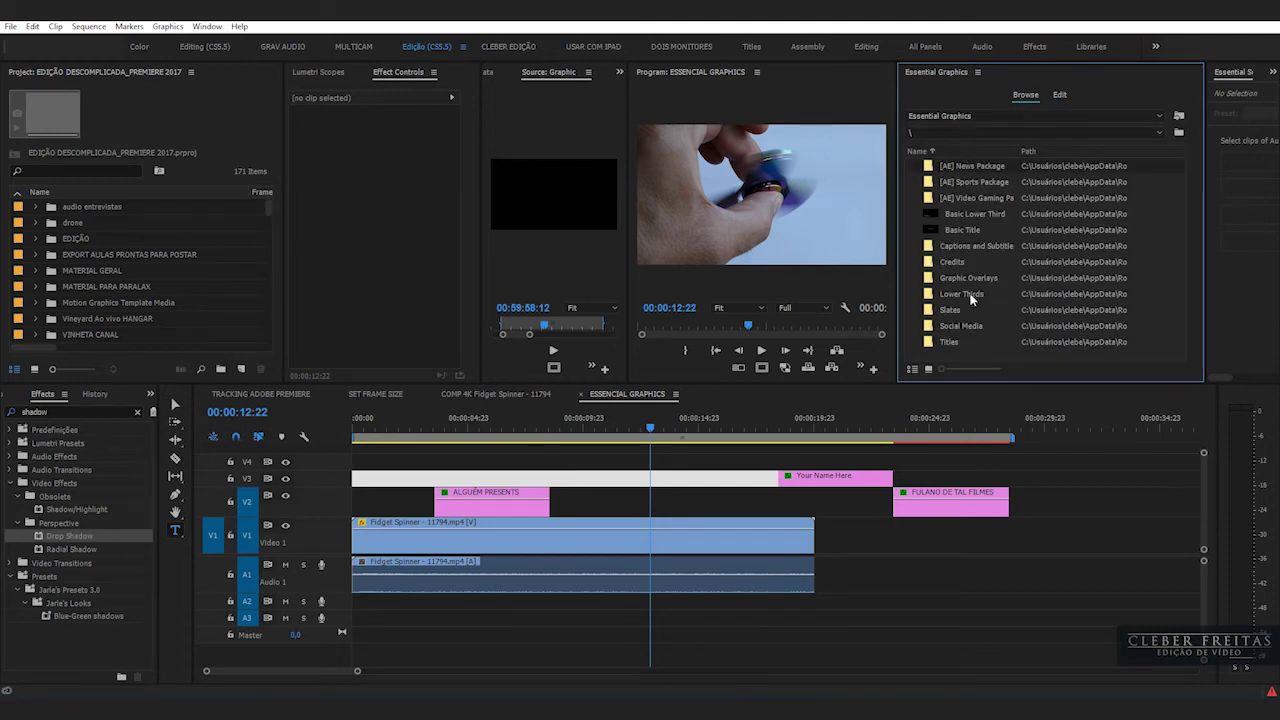
{"action": "left_click_drag", "start_coordinate": [1018, 151], "coordinate": [1073, 155]}
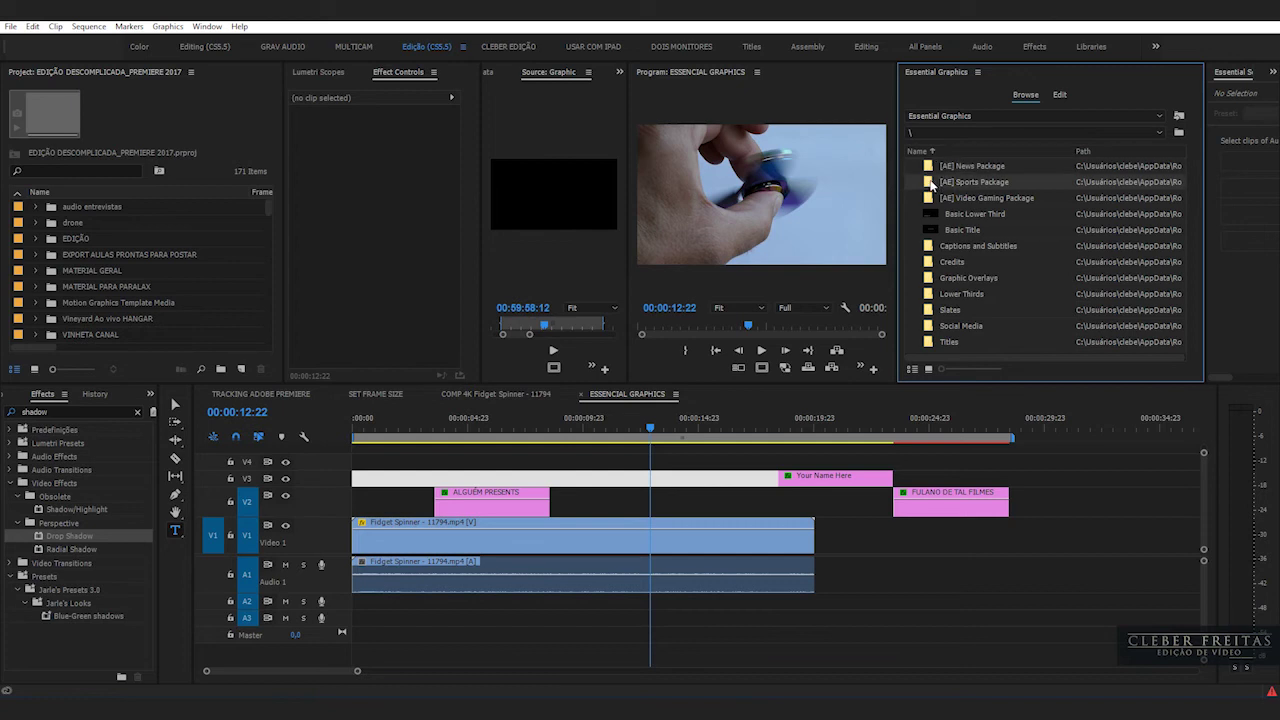
{"action": "double_click", "coordinate": [930, 183]}
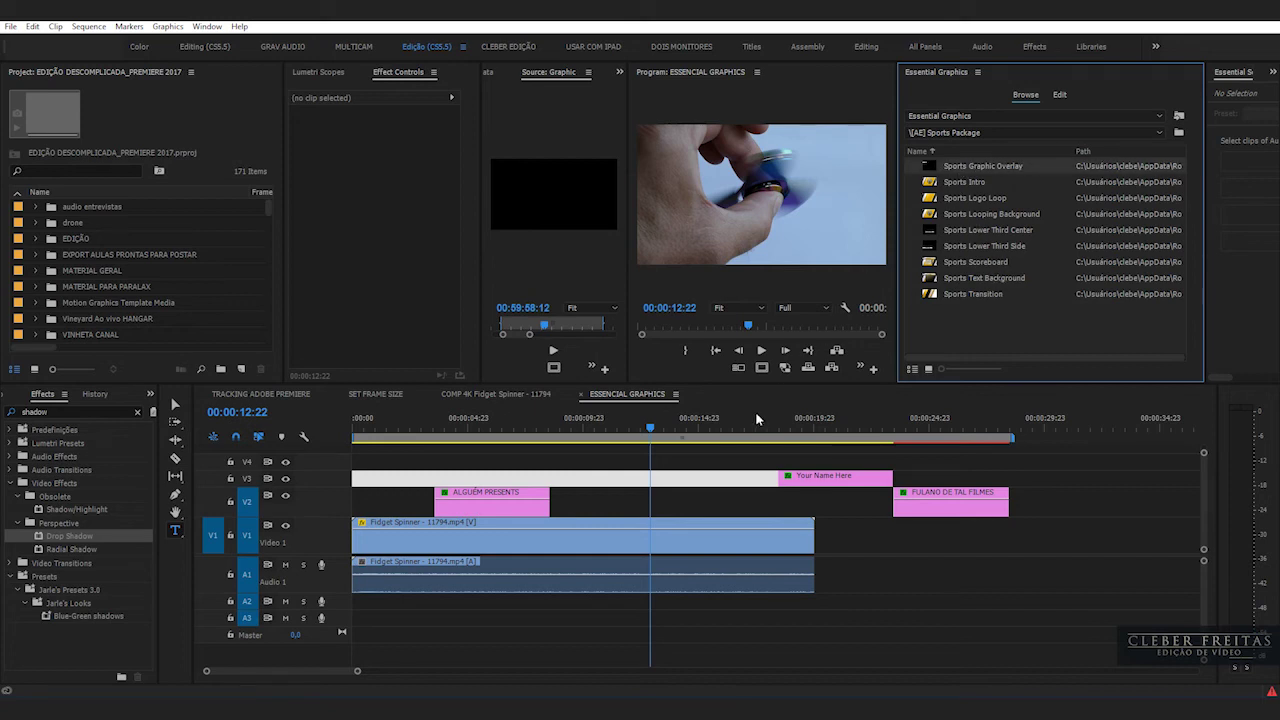
Step: Add the Sports Graphic Overlay template to V2 and play its animation
{"action": "left_click_drag", "start_coordinate": [962, 166], "coordinate": [640, 494]}
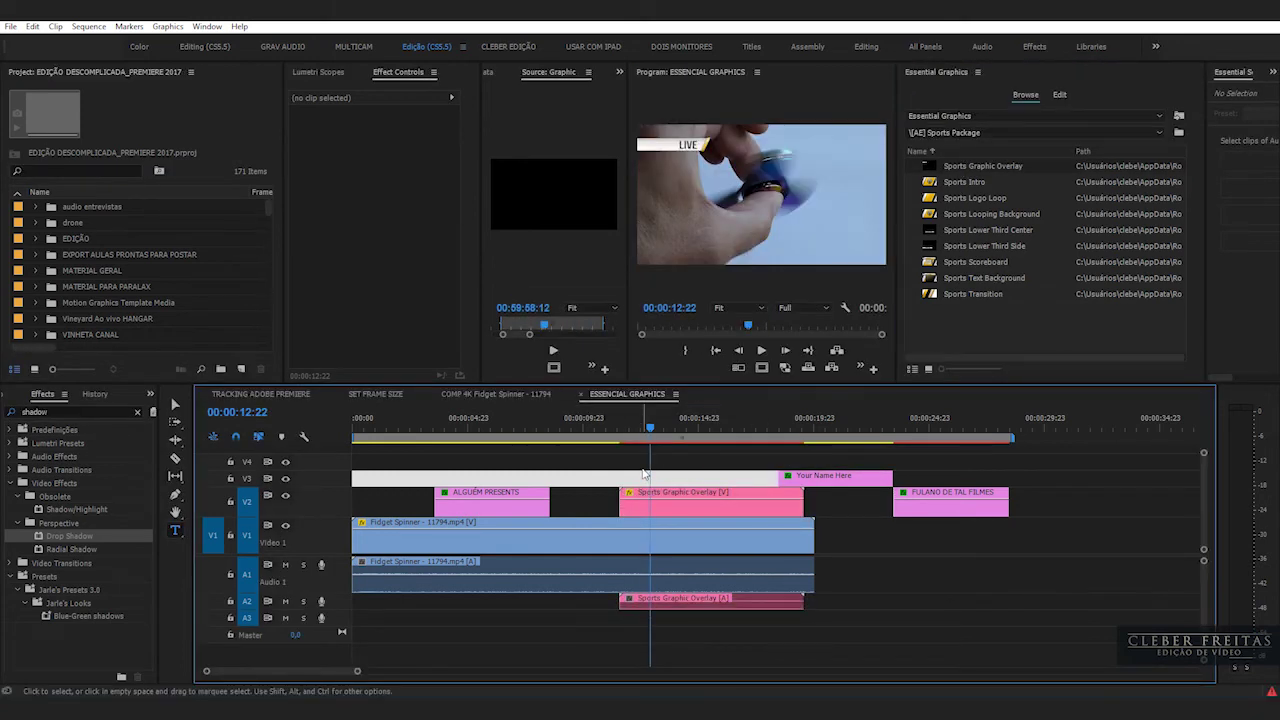
{"action": "left_click", "coordinate": [618, 430]}
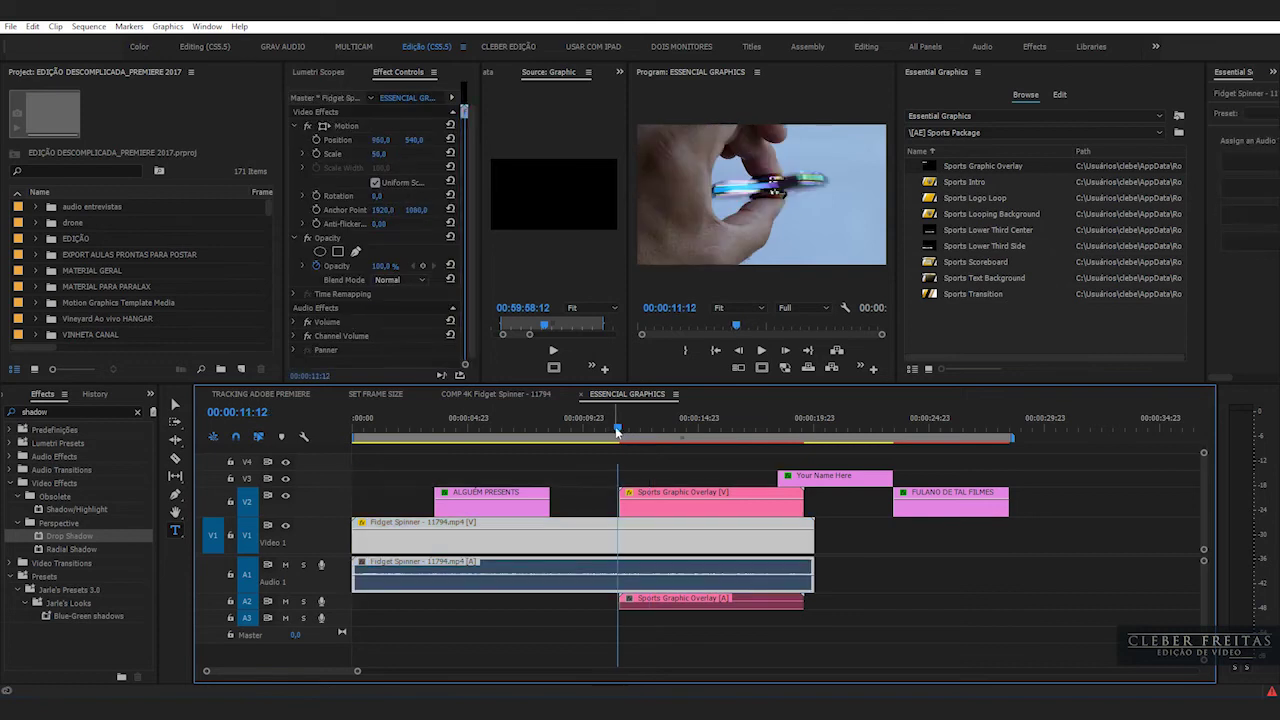
{"action": "key", "text": "space"}
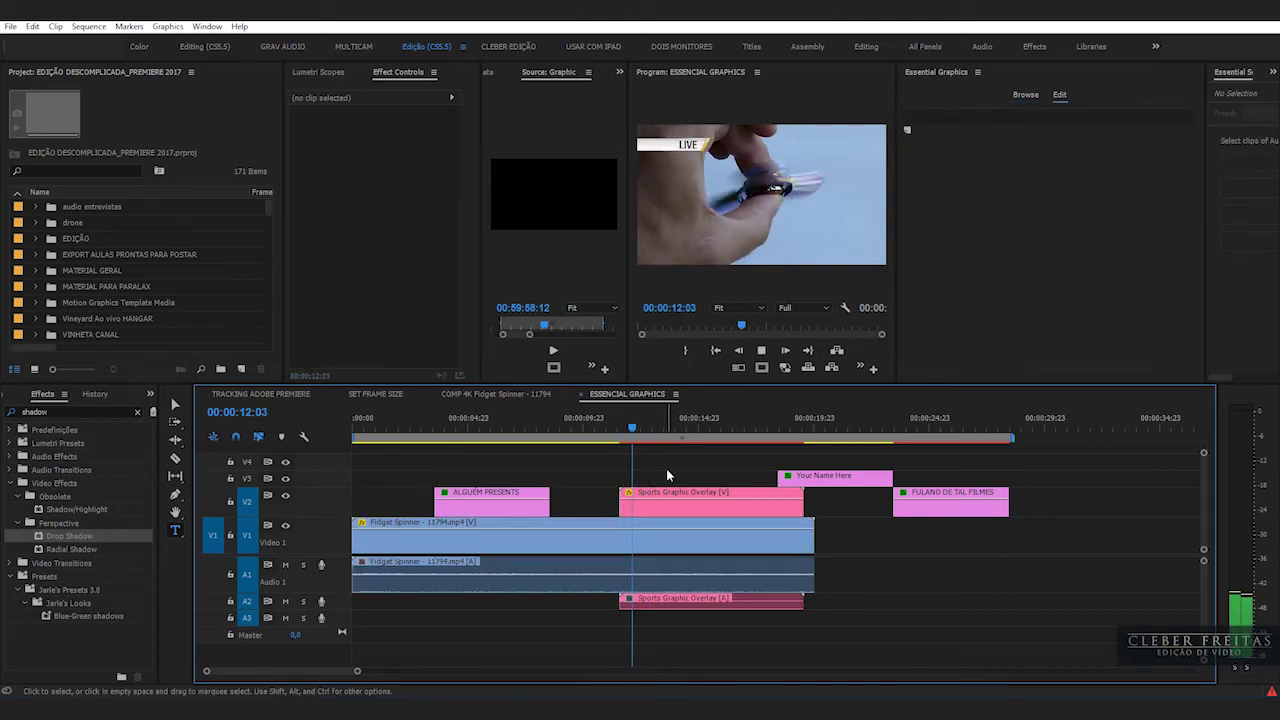
{"action": "left_click", "coordinate": [675, 508]}
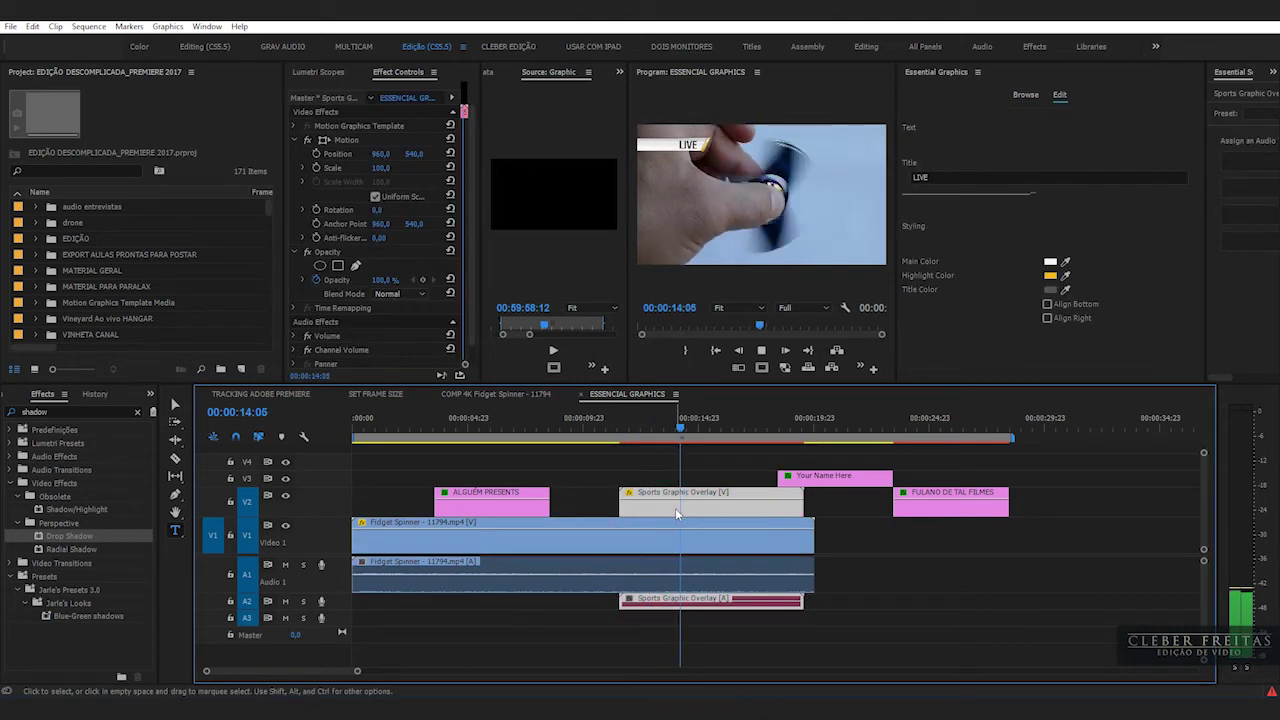
{"action": "key", "text": "space"}
Step: Replace the overlay's LIVE title with AO VIVO and preview the result
{"action": "left_click", "coordinate": [932, 177]}
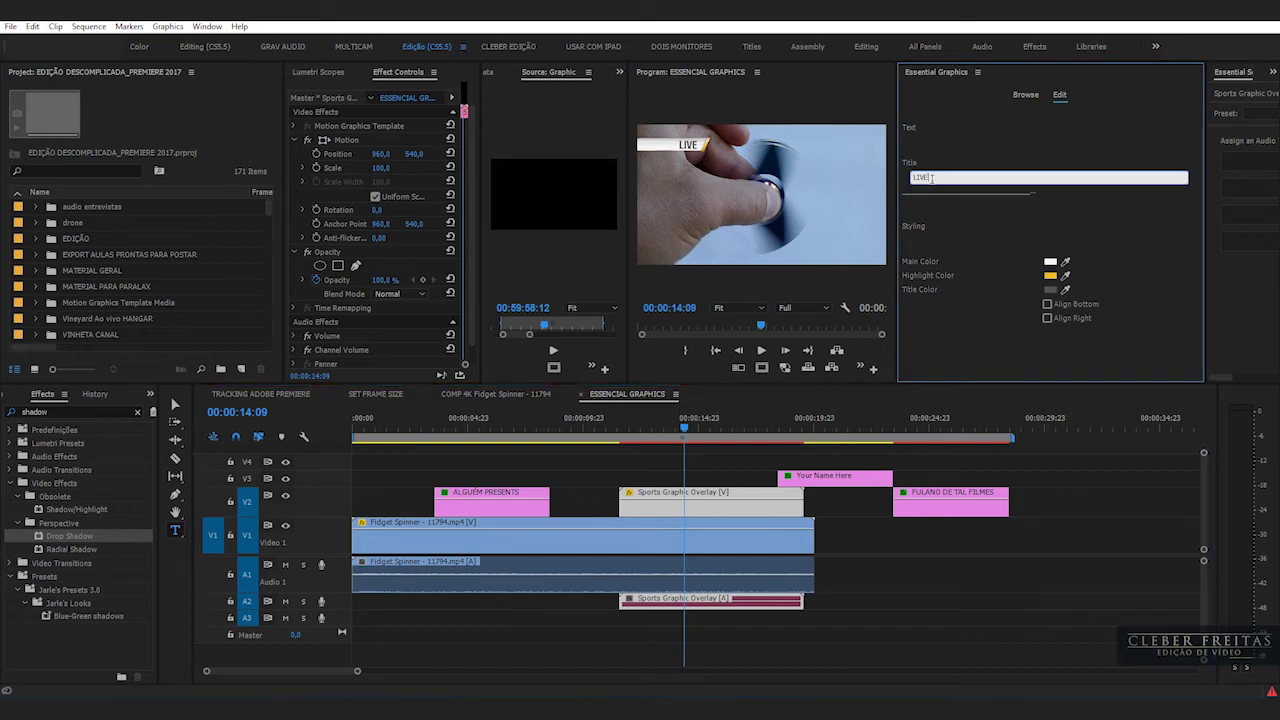
{"action": "left_click_drag", "start_coordinate": [934, 178], "coordinate": [900, 178]}
{"action": "type", "text": "AO VIVO"}
{"action": "left_click", "coordinate": [731, 454]}
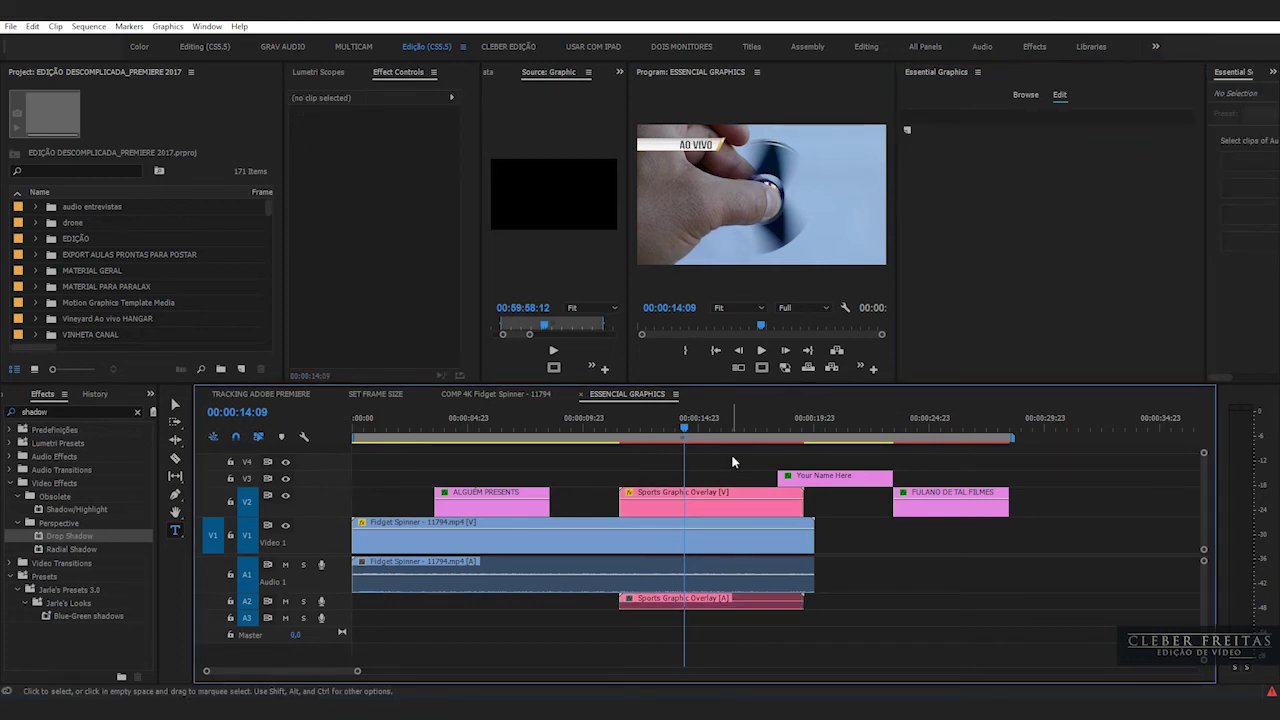
{"action": "left_click_drag", "start_coordinate": [689, 428], "coordinate": [611, 433]}
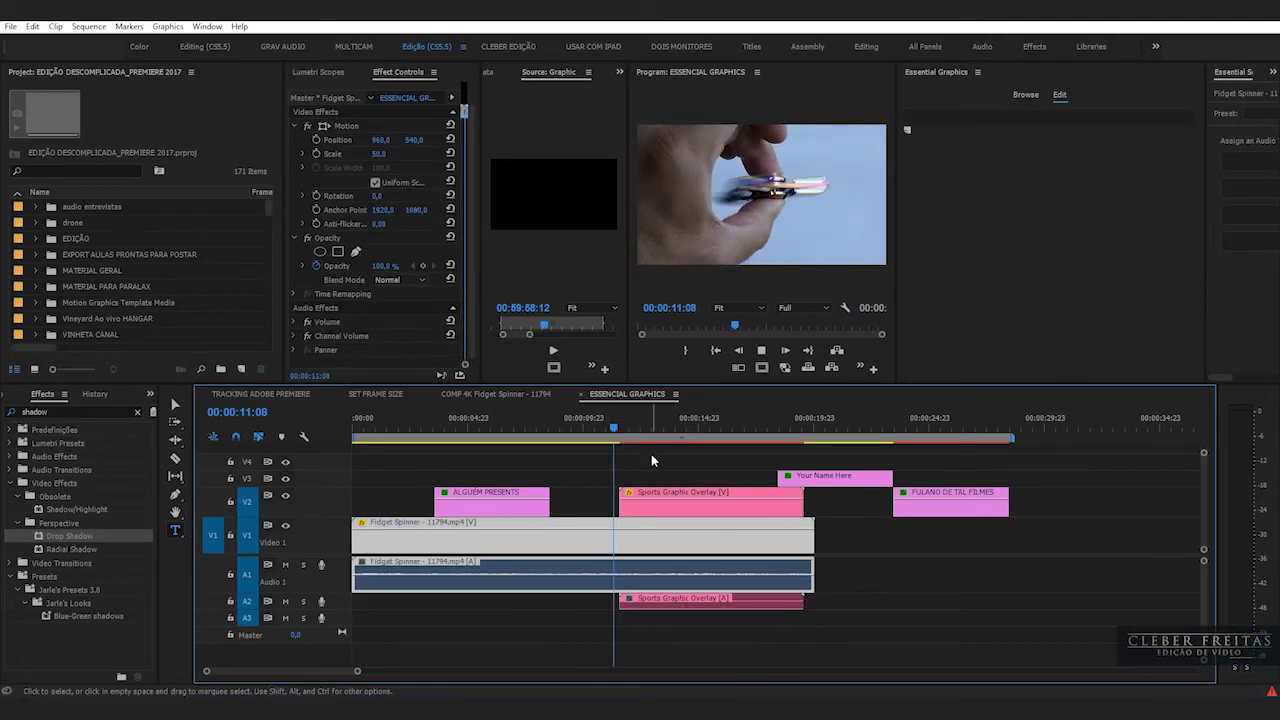
{"action": "key", "text": "space"}
{"action": "key", "text": "space"}
{"action": "left_click", "coordinate": [675, 502]}
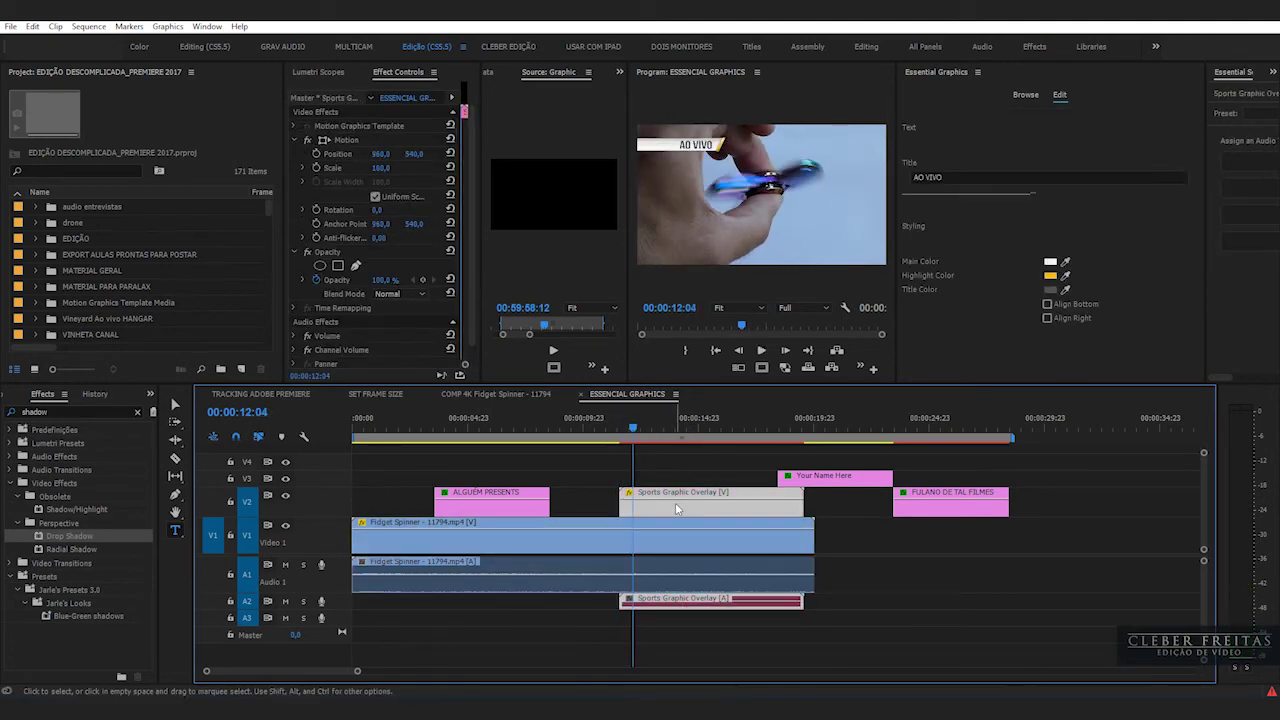
{"action": "left_click", "coordinate": [1024, 96]}
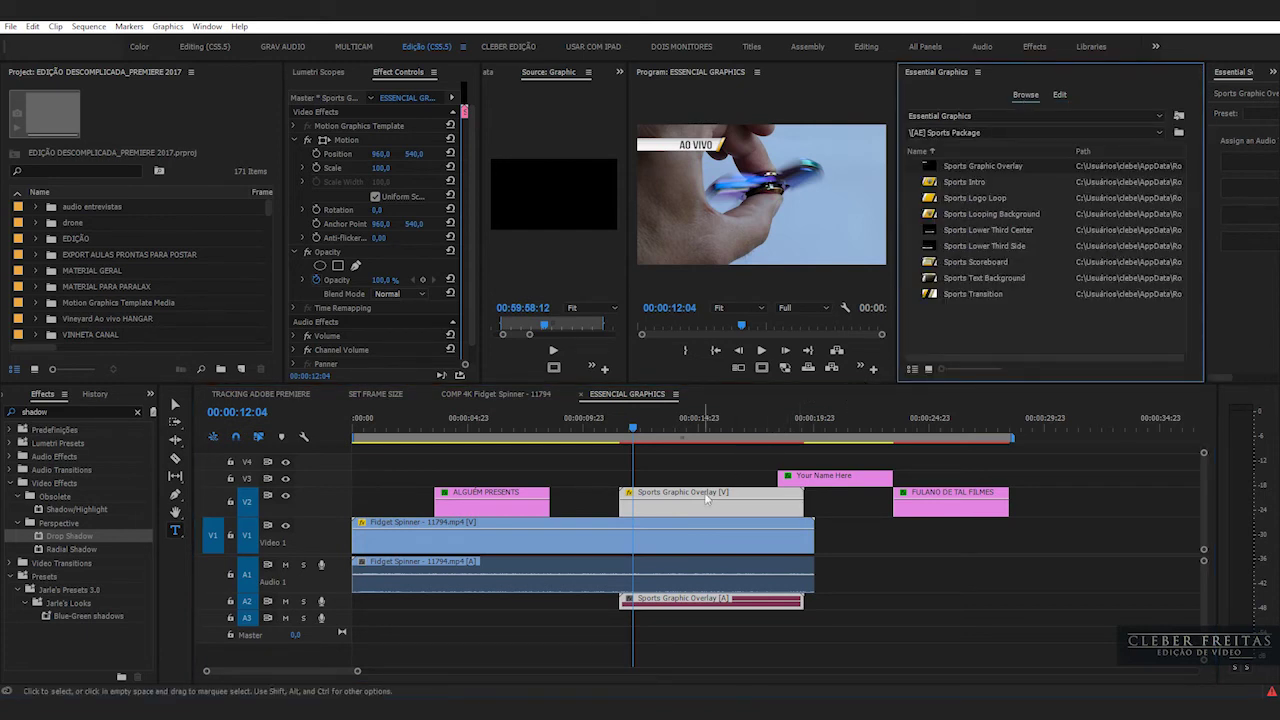
Step: Push later graphics aside on V2 and pick the Sports Lower Third Center template
{"action": "left_click", "coordinate": [681, 512]}
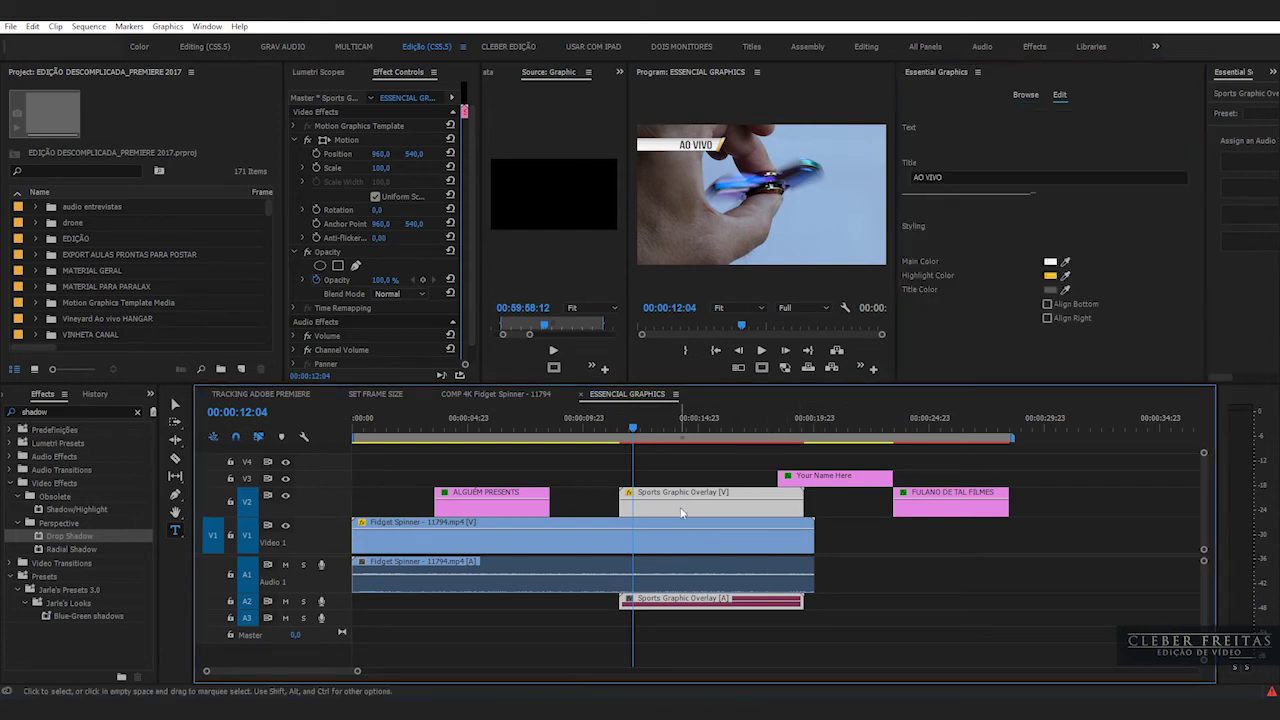
{"action": "left_click", "coordinate": [1024, 96]}
{"action": "left_click", "coordinate": [962, 231]}
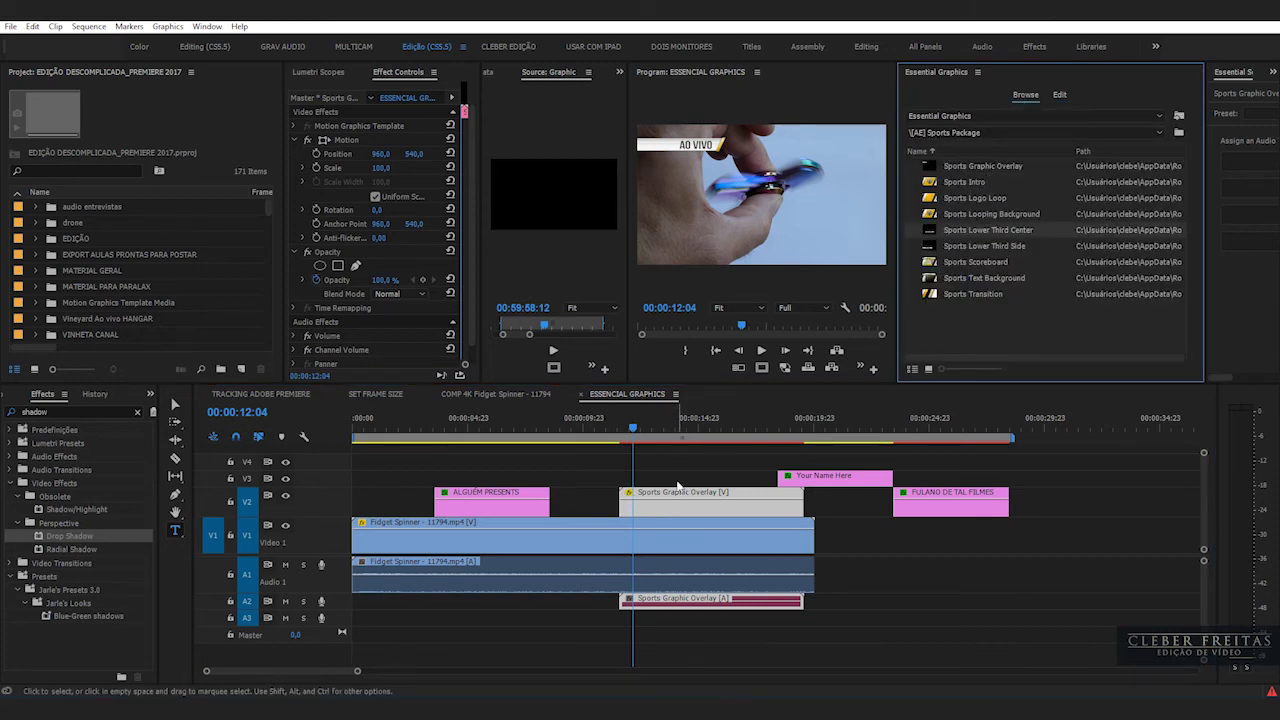
{"action": "left_click_drag", "start_coordinate": [648, 507], "coordinate": [910, 490]}
{"action": "left_click", "coordinate": [1024, 96]}
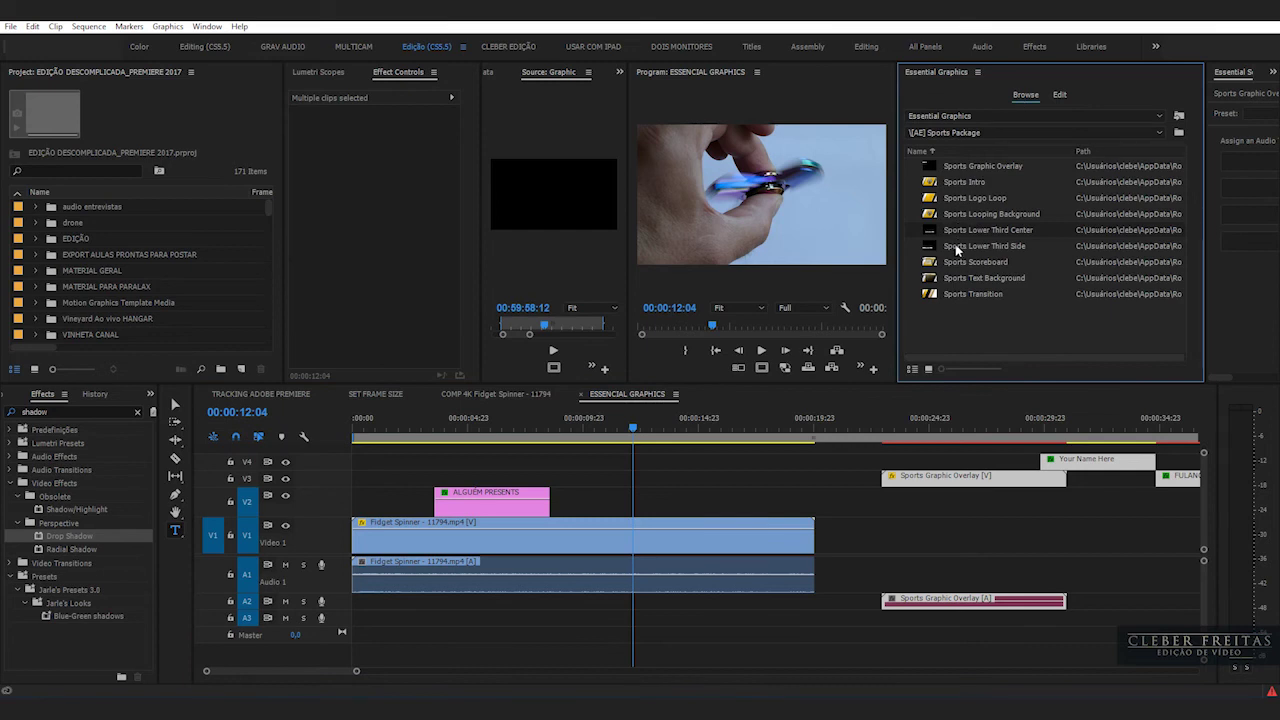
{"action": "left_click", "coordinate": [949, 171]}
{"action": "left_click", "coordinate": [957, 231]}
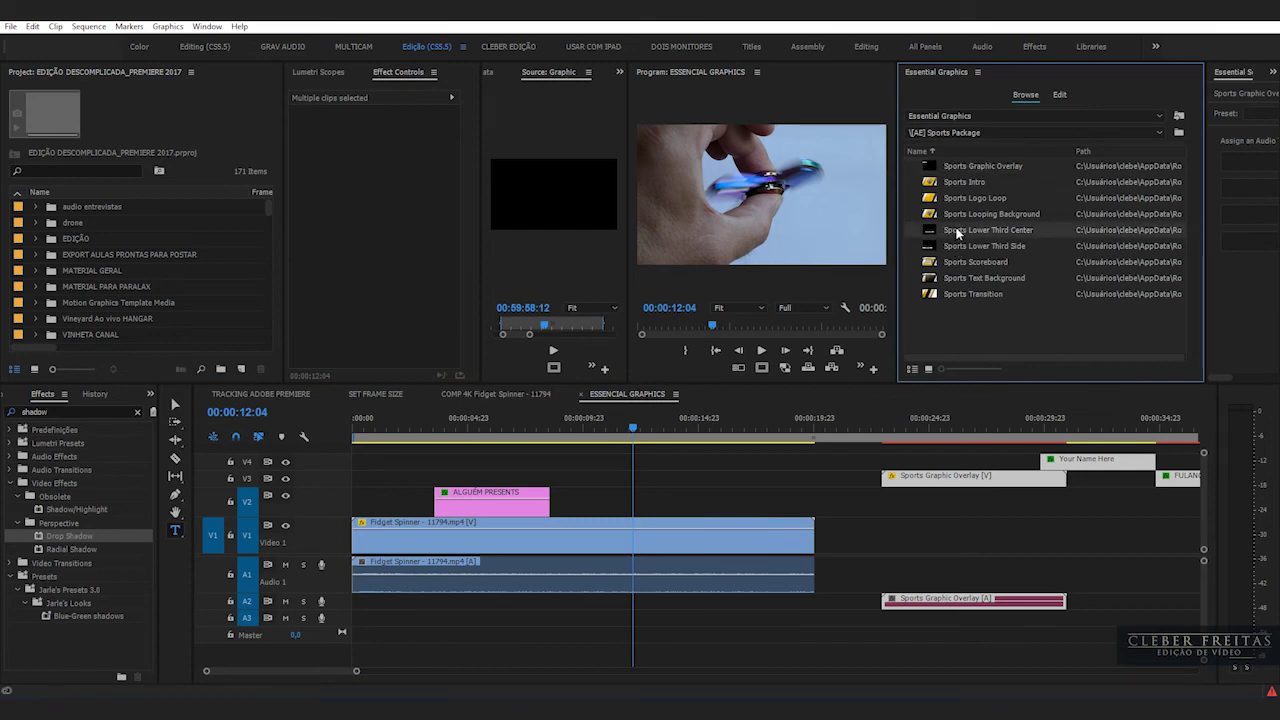
Step: Place Sports Lower Third Center on V2 at the playhead and sync its Bungee Regular font
{"action": "left_click_drag", "start_coordinate": [957, 231], "coordinate": [618, 510]}
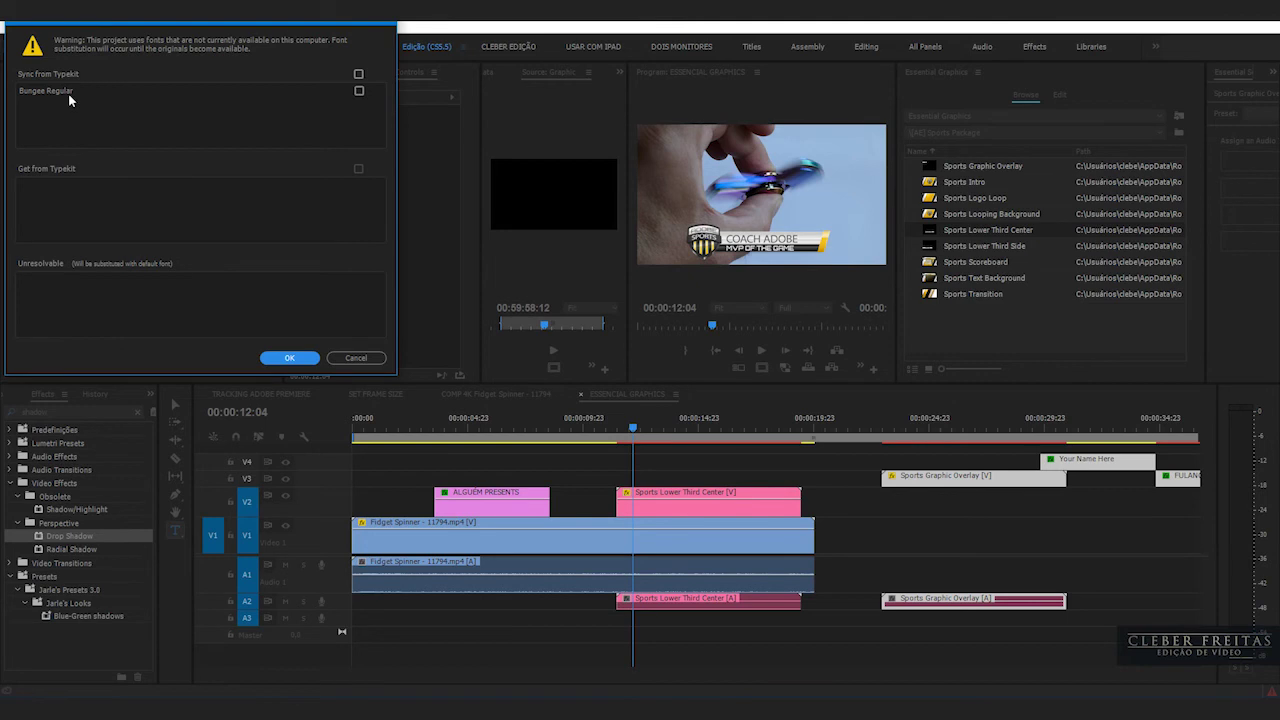
{"action": "left_click", "coordinate": [359, 92]}
{"action": "left_click", "coordinate": [252, 362]}
{"action": "left_click", "coordinate": [280, 76]}
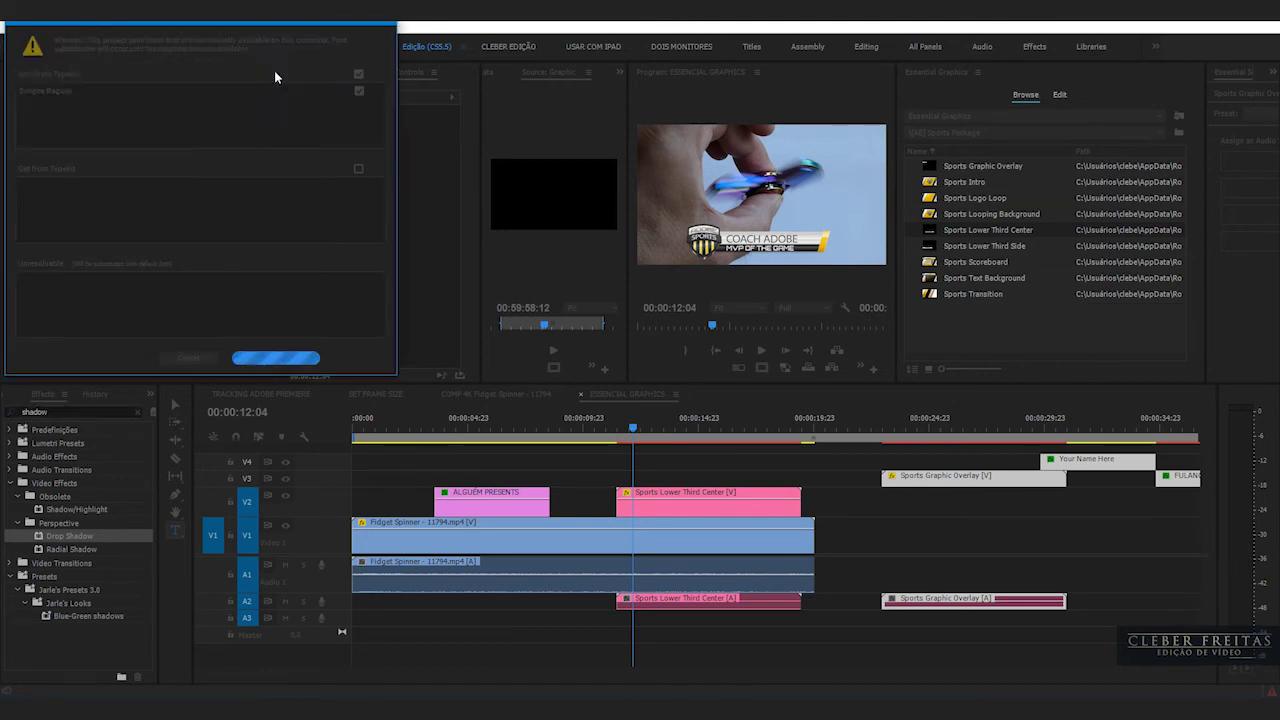
{"action": "left_click", "coordinate": [650, 488]}
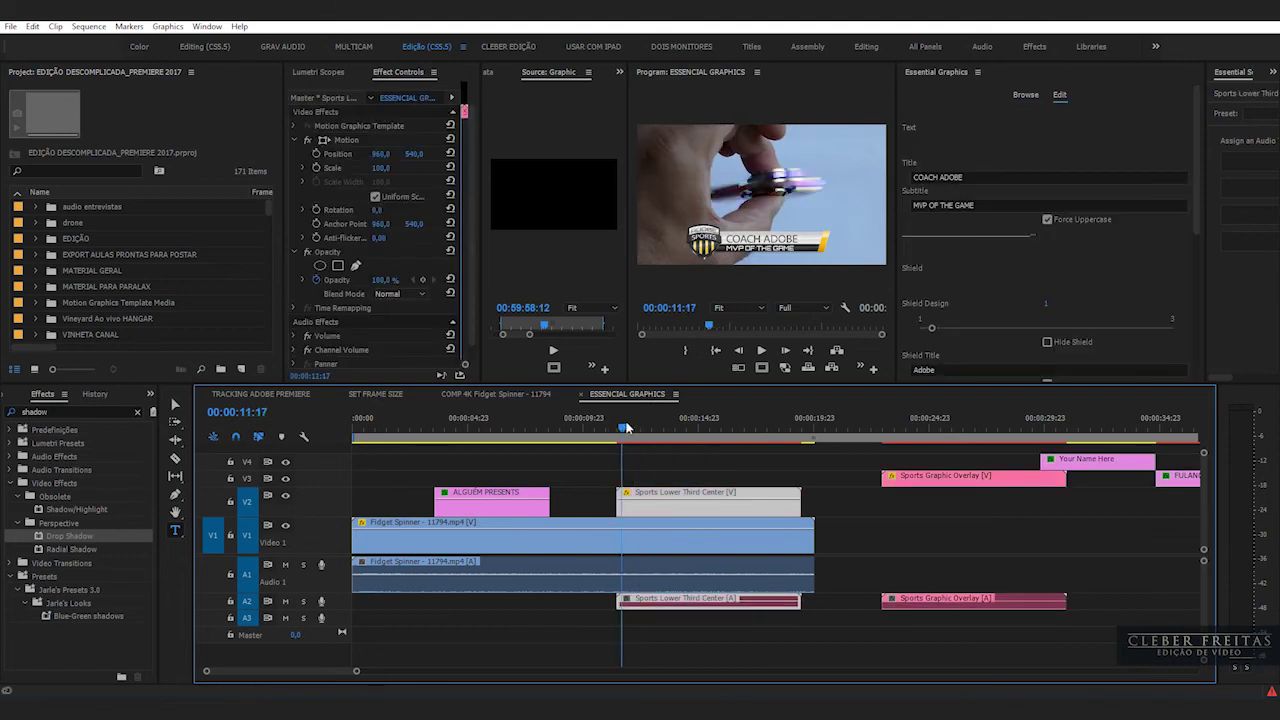
Step: Replace the lower third's COACH ADOBE title with the coach's name
{"action": "left_click", "coordinate": [653, 427]}
{"action": "left_click_drag", "start_coordinate": [710, 465], "coordinate": [701, 511]}
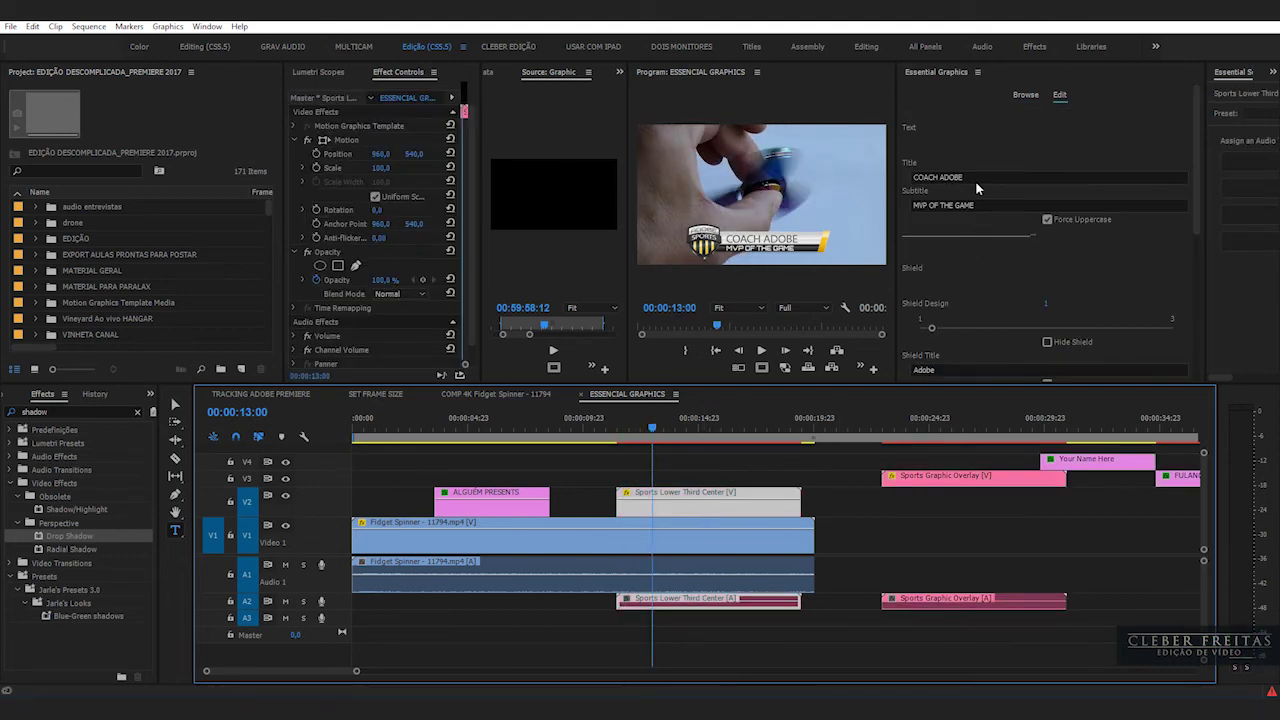
{"action": "left_click", "coordinate": [973, 177]}
{"action": "left_click_drag", "start_coordinate": [973, 177], "coordinate": [907, 183]}
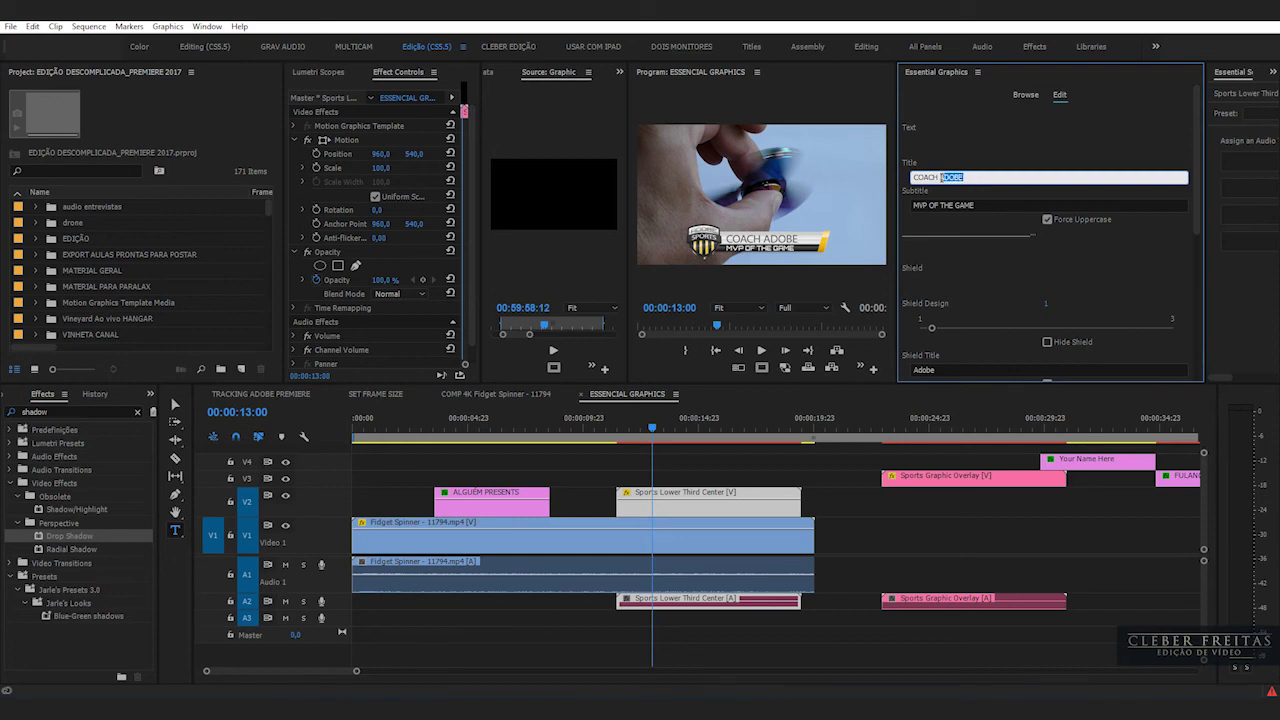
{"action": "type", "text": "Joe"}
{"action": "type", "text": "NTA"}
{"action": "type", "text": "NA"}
{"action": "left_click", "coordinate": [729, 512]}
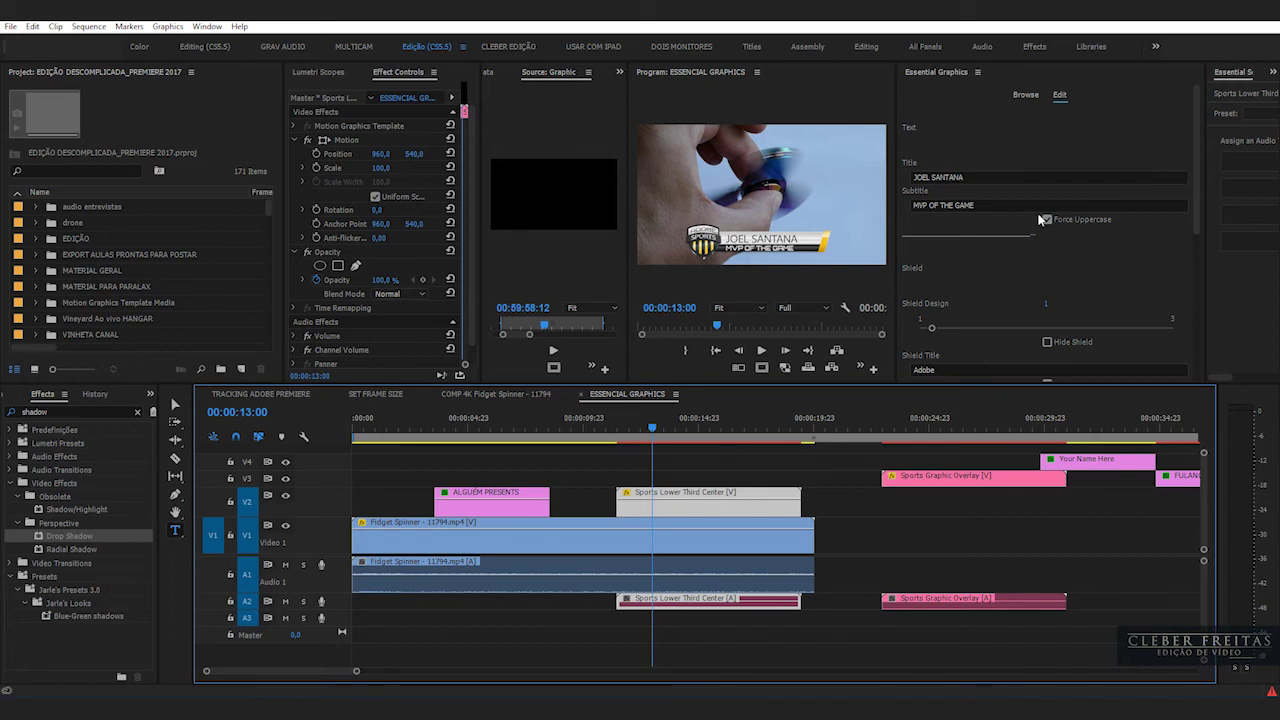
Step: Change the subtitle from MVP OF THE GAME to TÉCNICO
{"action": "scroll", "coordinate": [984, 296], "scroll_direction": "down", "scroll_amount": 1}
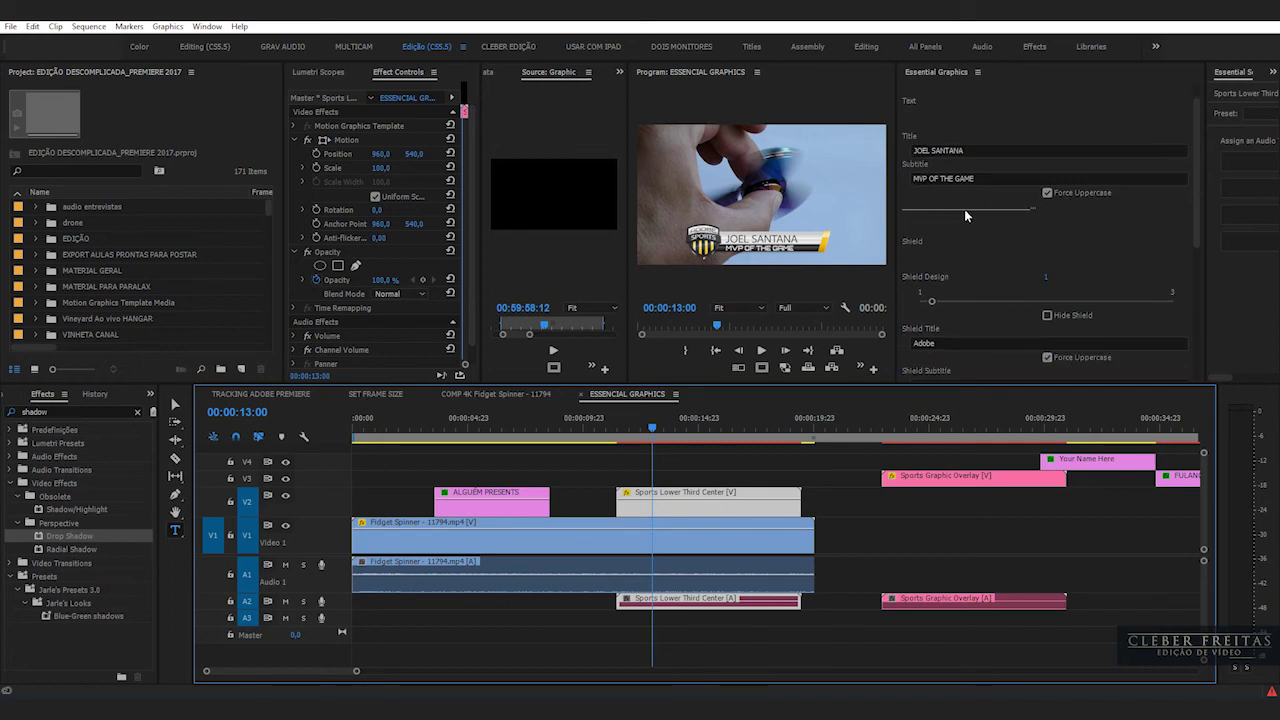
{"action": "mouse_move", "coordinate": [931, 301]}
{"action": "left_mouse_down"}
{"action": "mouse_move", "coordinate": [959, 303]}
{"action": "mouse_move", "coordinate": [925, 303]}
{"action": "left_mouse_up"}
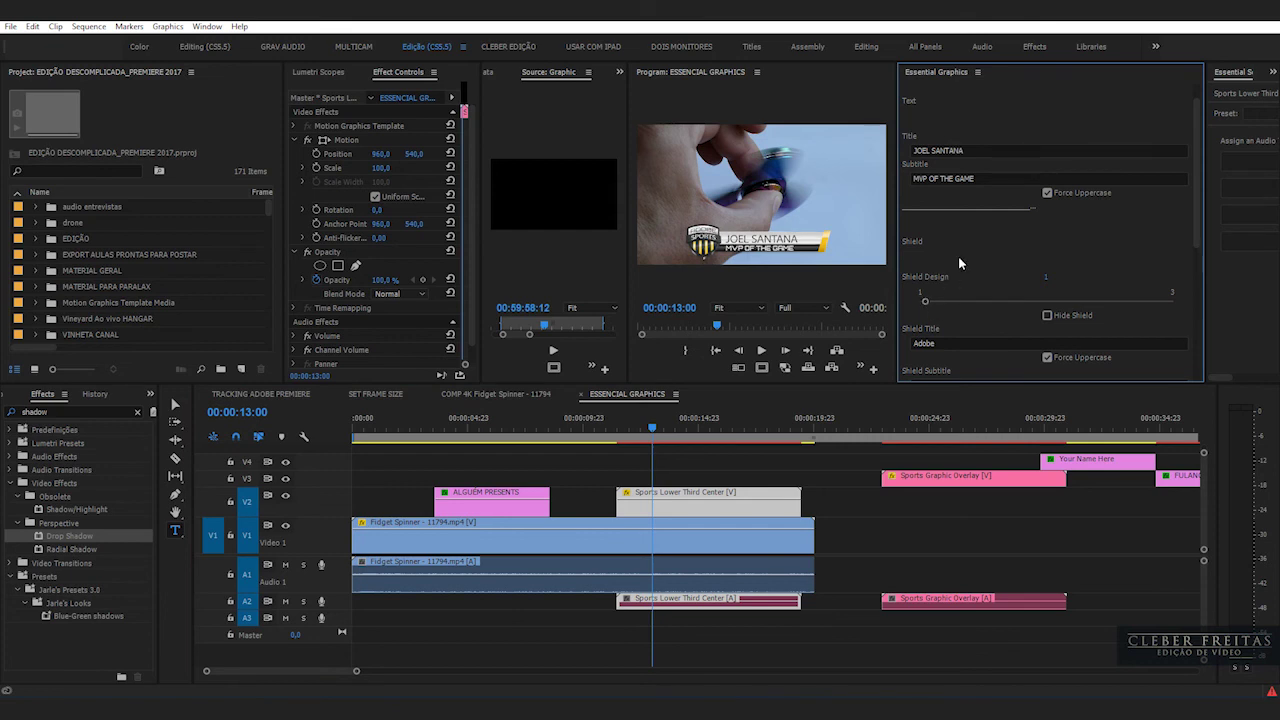
{"action": "scroll", "coordinate": [958, 256], "scroll_direction": "up", "scroll_amount": 1}
{"action": "left_click_drag", "start_coordinate": [980, 205], "coordinate": [903, 211]}
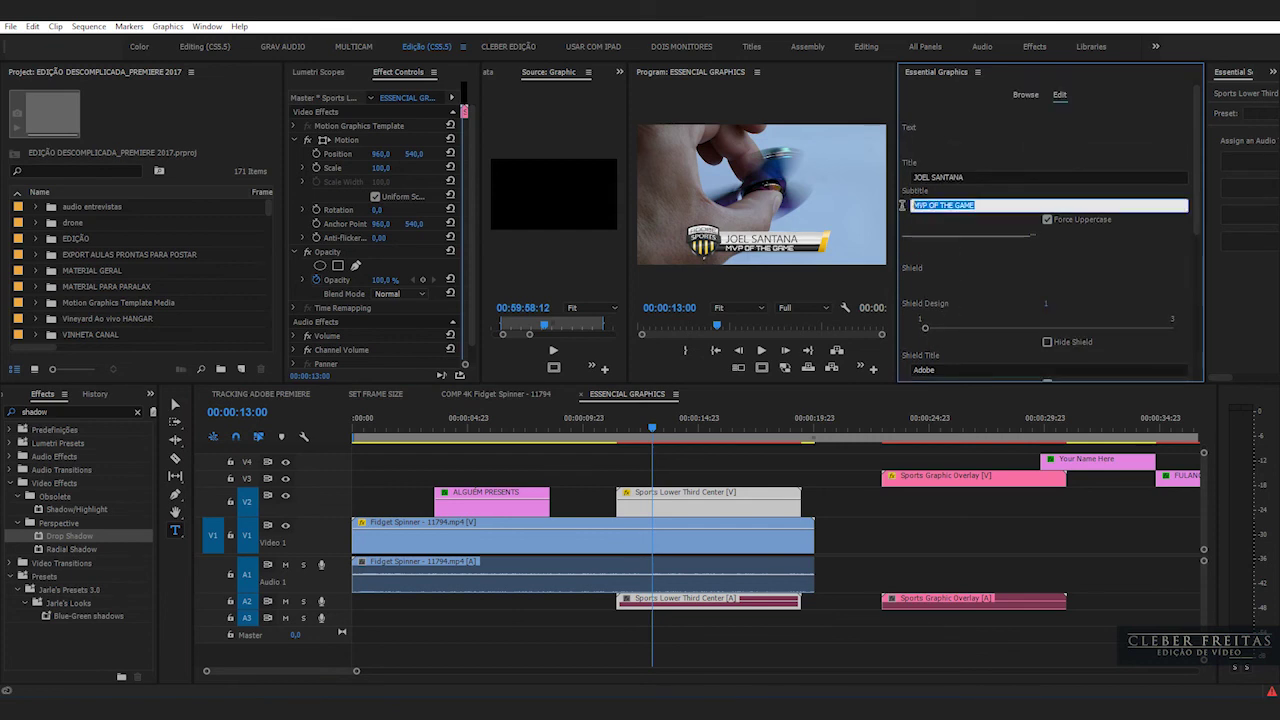
{"action": "type", "text": "T"}
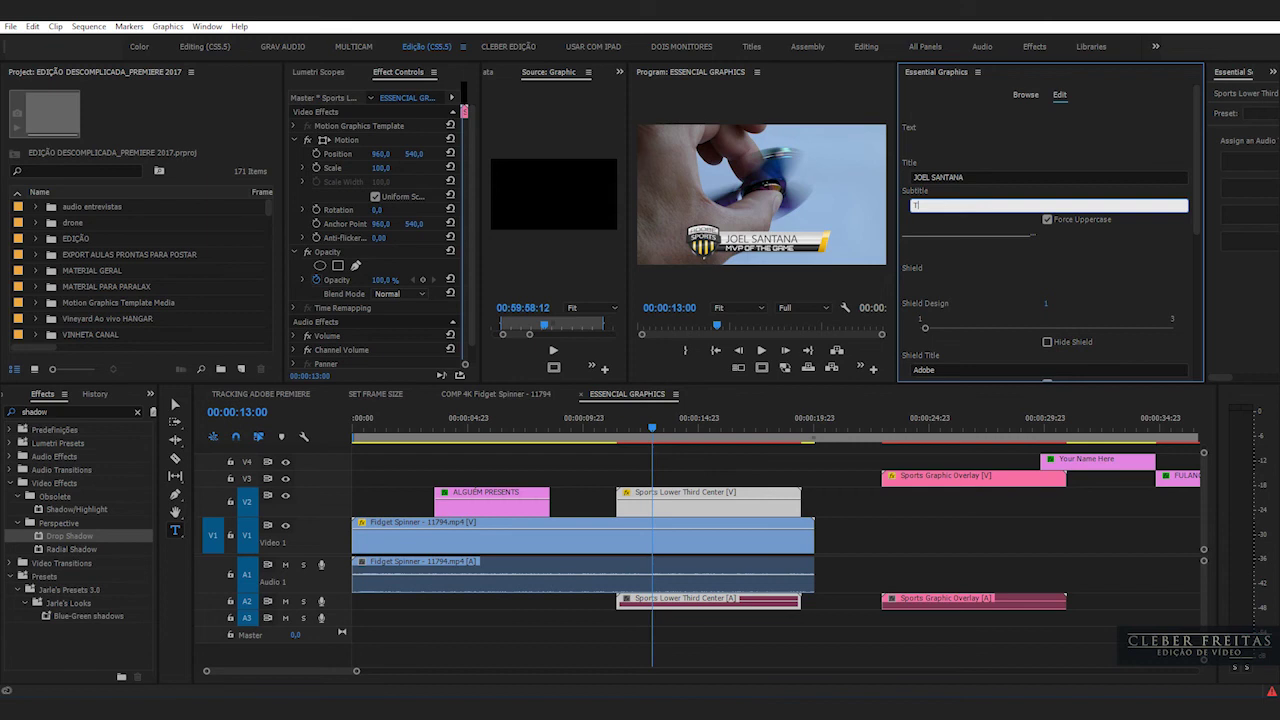
{"action": "type", "text": "ÉCNICO"}
{"action": "left_click", "coordinate": [1019, 251]}
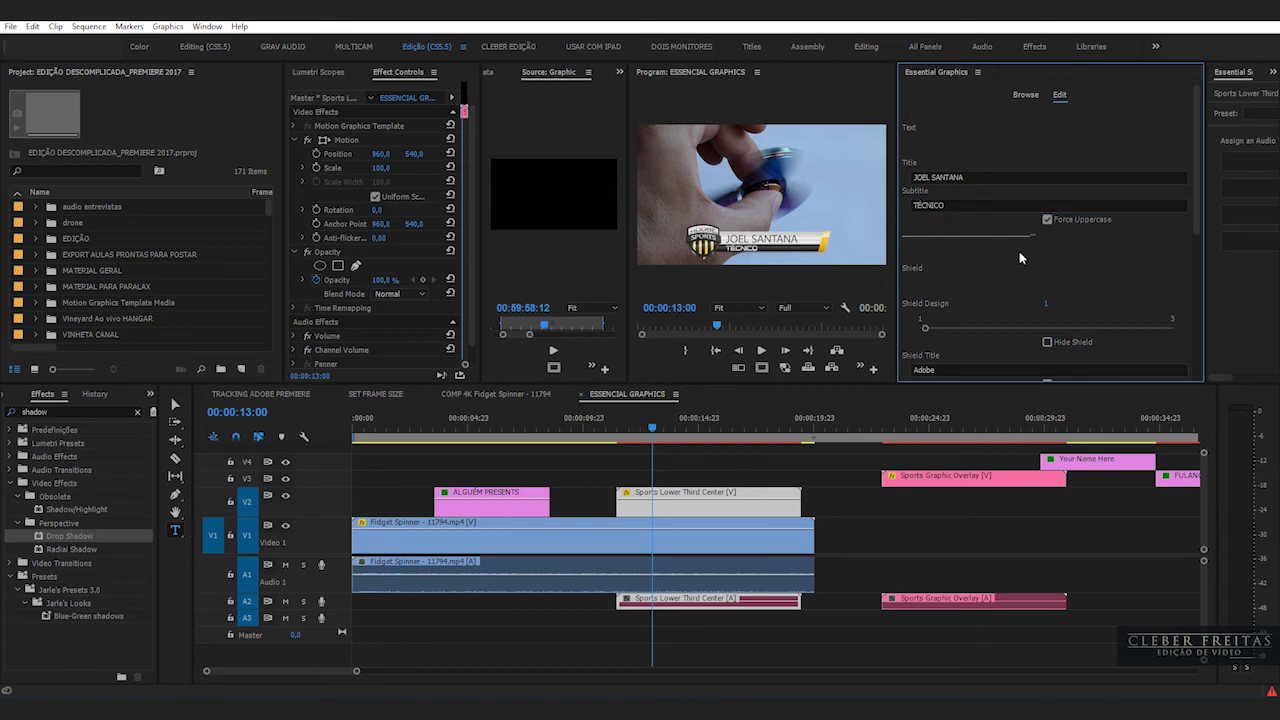
Step: Try shield designs 1 through 3 and settle on shield design 3
{"action": "scroll", "coordinate": [1009, 250], "scroll_direction": "down", "scroll_amount": 2}
{"action": "scroll", "coordinate": [1012, 236], "scroll_direction": "down", "scroll_amount": 3}
{"action": "scroll", "coordinate": [996, 182], "scroll_direction": "down", "scroll_amount": 1}
{"action": "left_click", "coordinate": [936, 196]}
{"action": "left_click_drag", "start_coordinate": [966, 196], "coordinate": [1000, 197]}
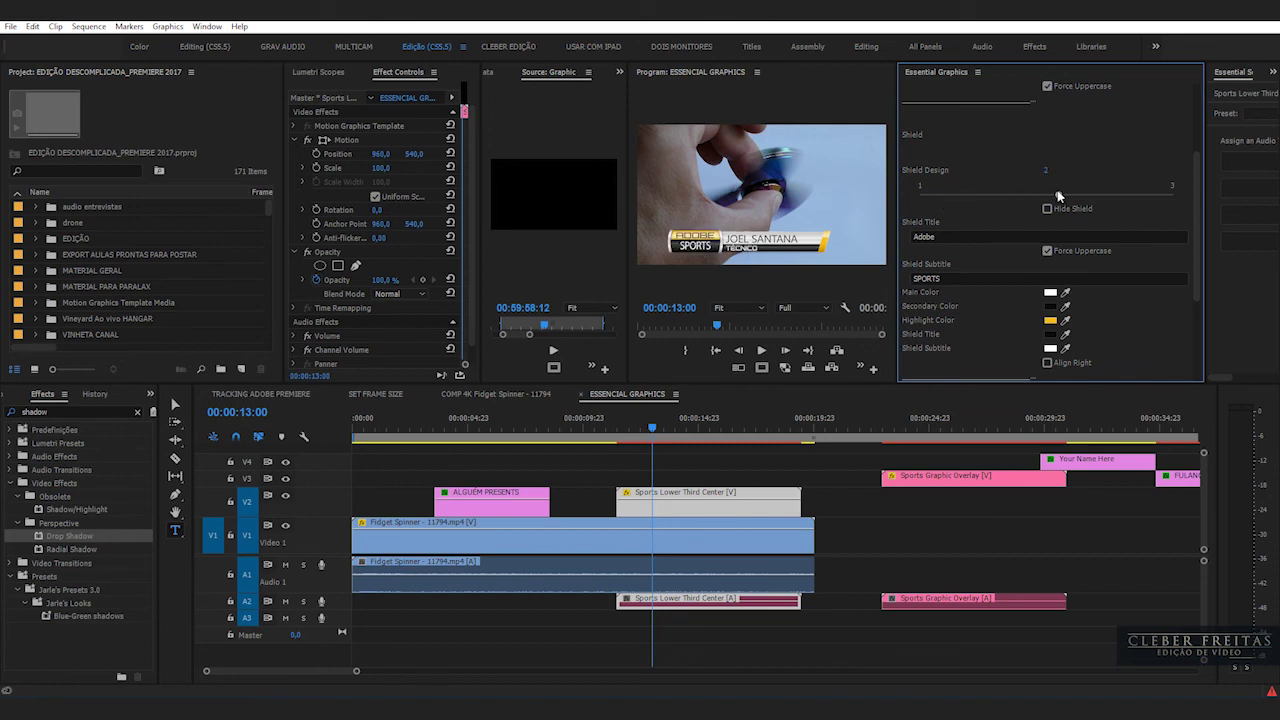
{"action": "left_click_drag", "start_coordinate": [1058, 196], "coordinate": [1168, 196]}
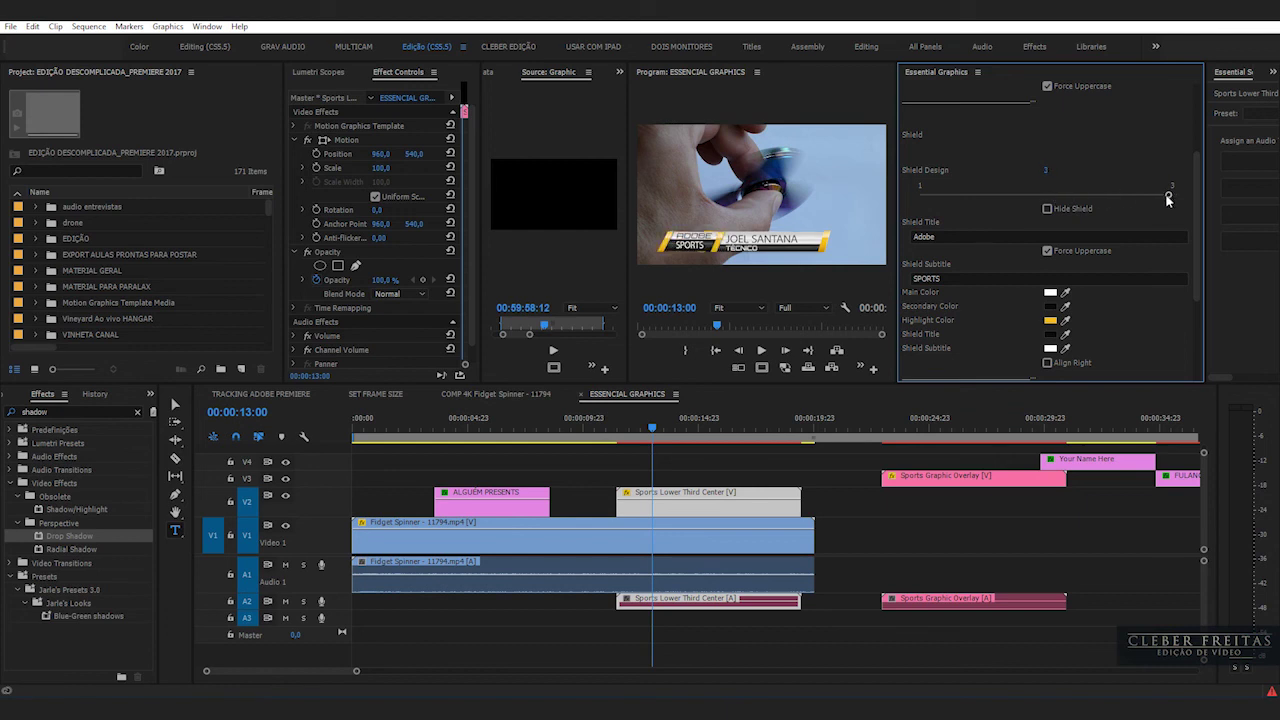
{"action": "left_click_drag", "start_coordinate": [1167, 196], "coordinate": [919, 194]}
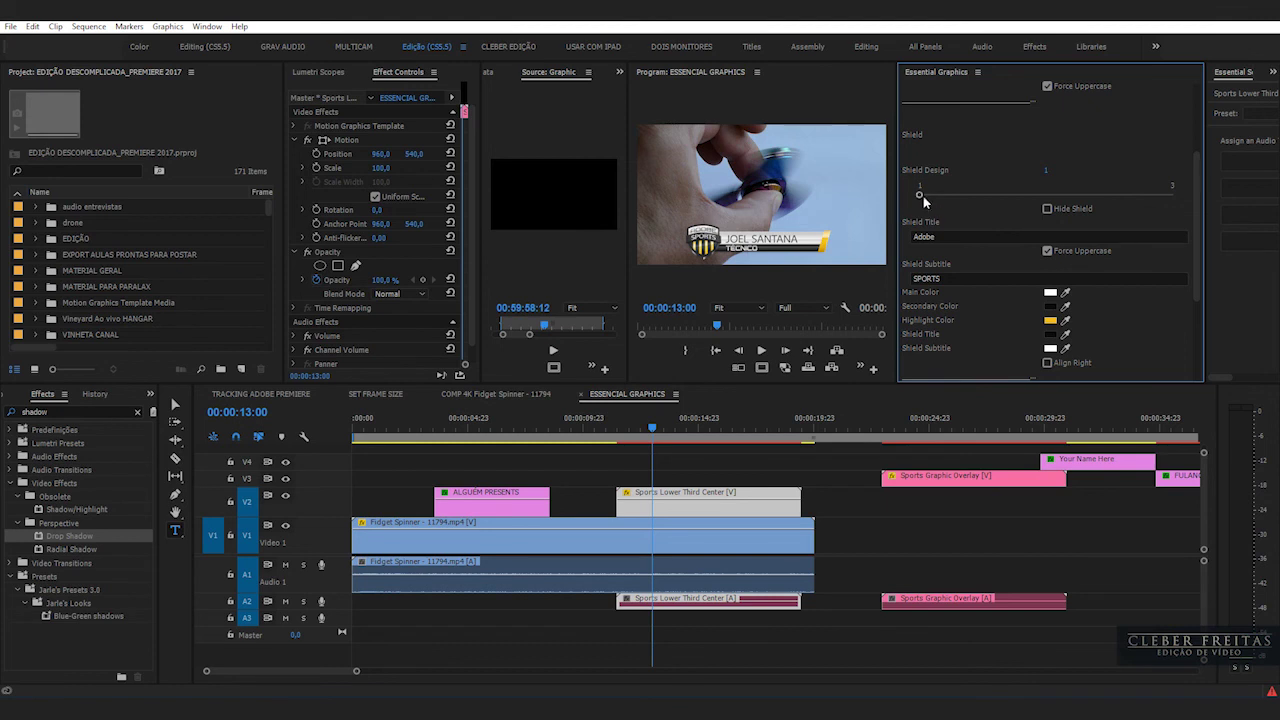
{"action": "left_click_drag", "start_coordinate": [921, 195], "coordinate": [1028, 196]}
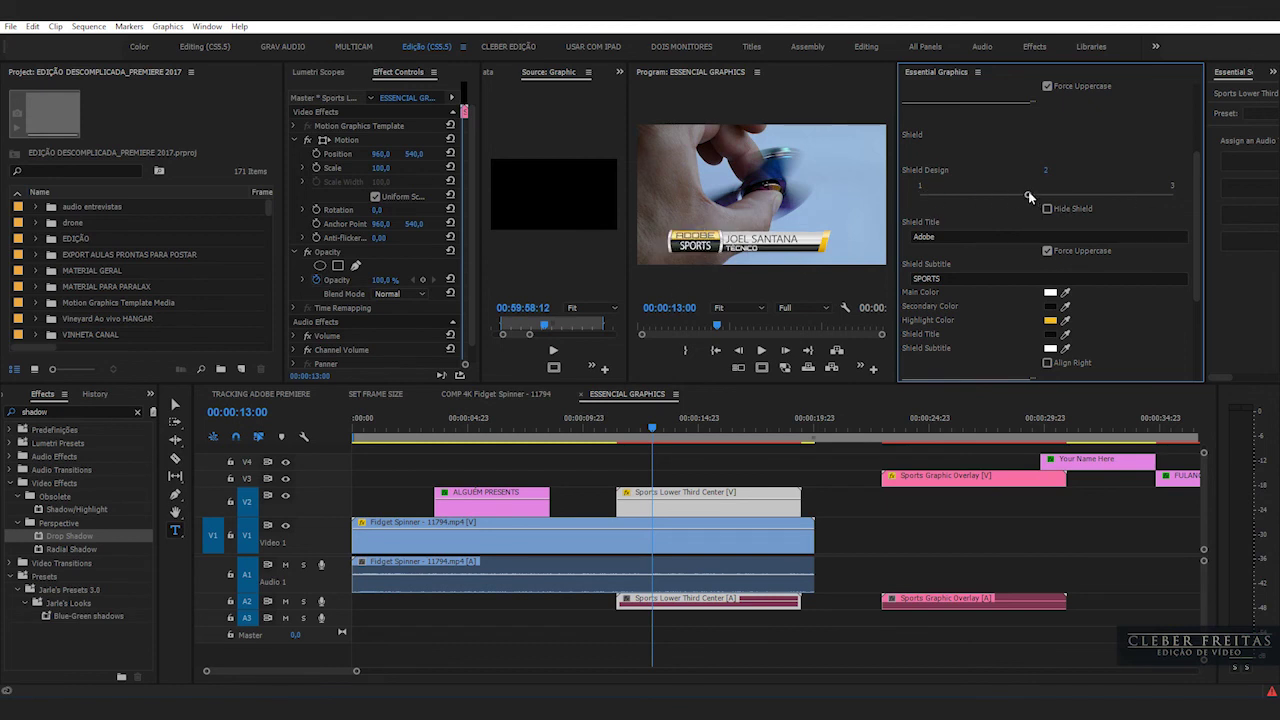
{"action": "left_click_drag", "start_coordinate": [1029, 196], "coordinate": [1158, 195]}
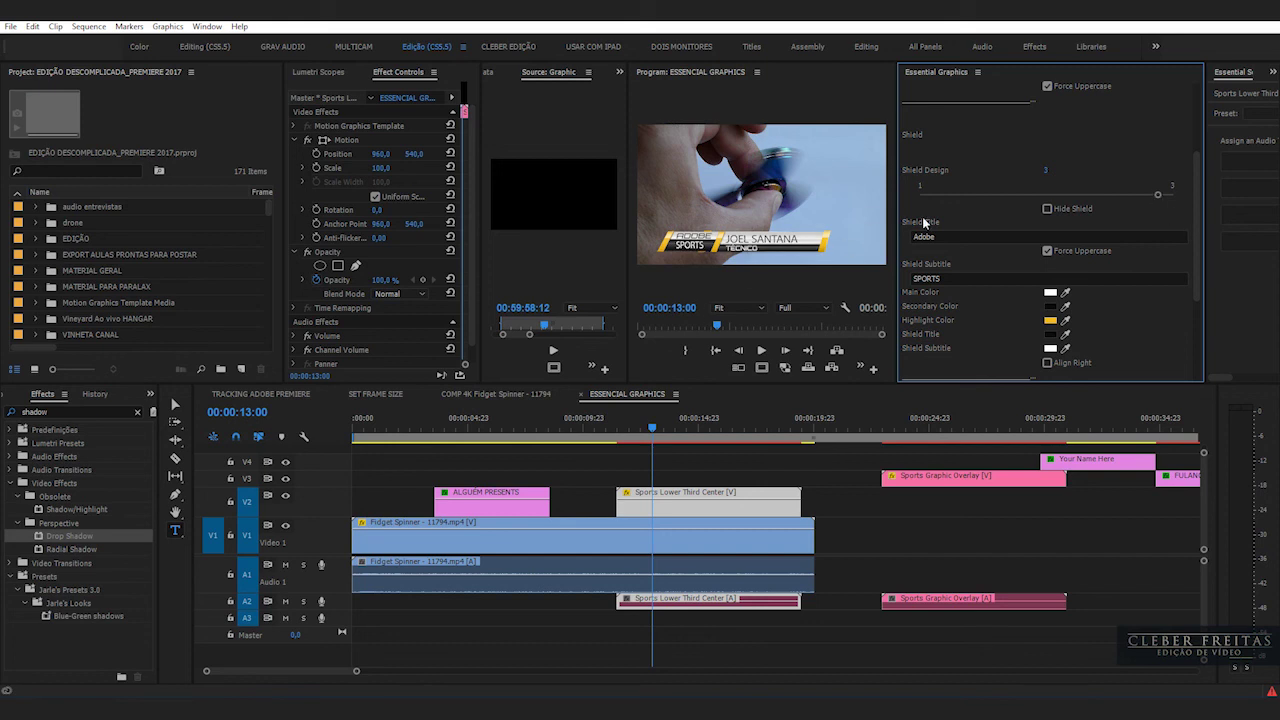
Step: Set the highlight colour to dark red 8C0000 and apply it to the shield subtitle colour
{"action": "scroll", "coordinate": [968, 330], "scroll_direction": "down", "scroll_amount": 4}
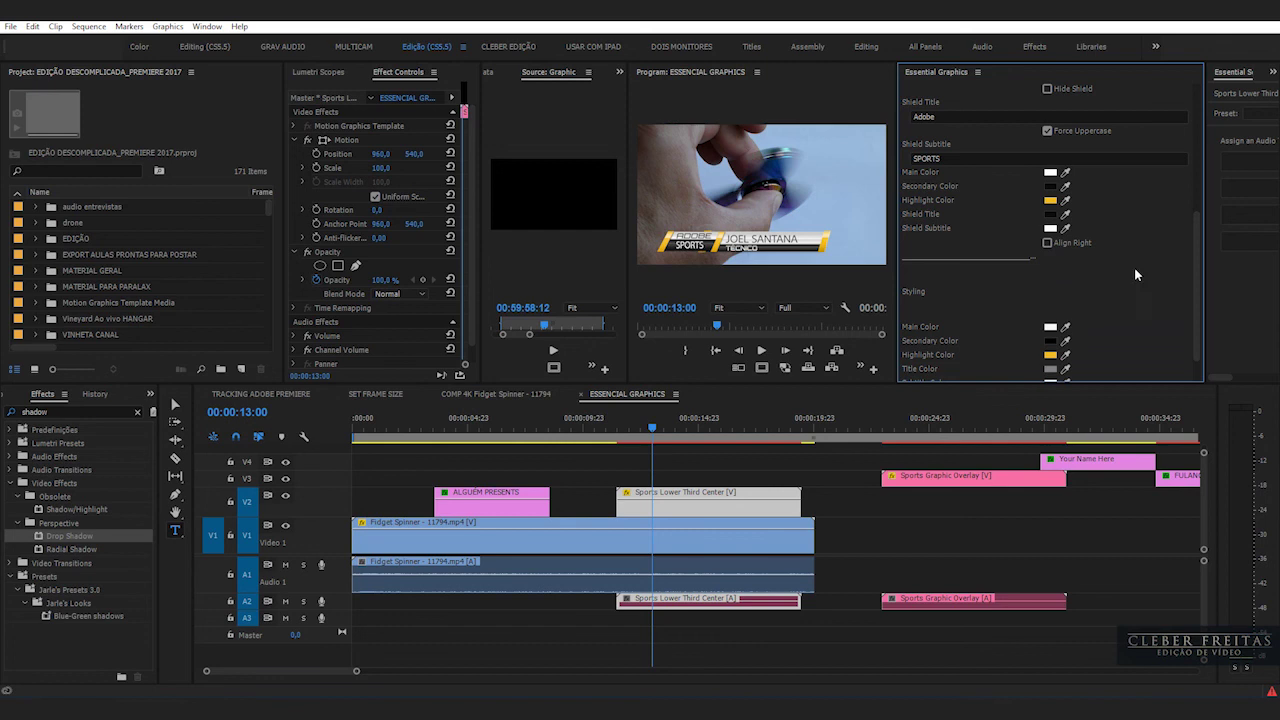
{"action": "scroll", "coordinate": [1140, 285], "scroll_direction": "down", "scroll_amount": 1}
{"action": "scroll", "coordinate": [1147, 293], "scroll_direction": "up", "scroll_amount": 2}
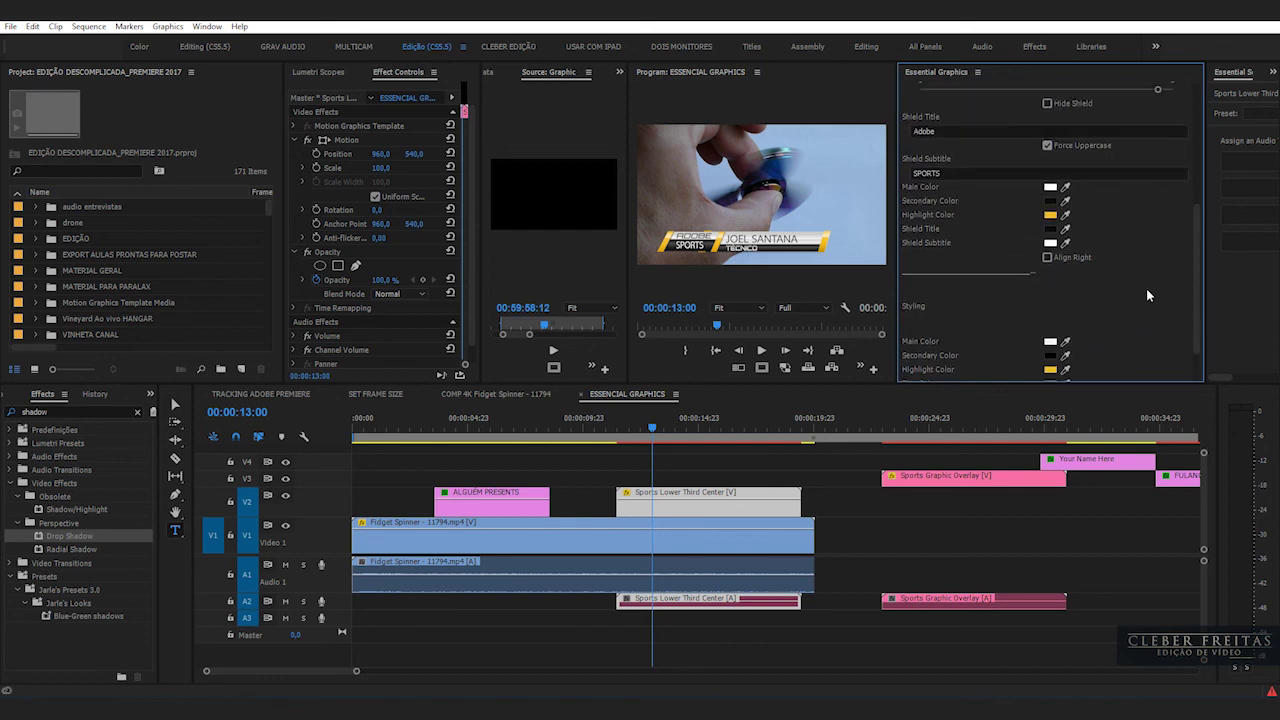
{"action": "left_click", "coordinate": [1050, 215]}
{"action": "left_click_drag", "start_coordinate": [653, 311], "coordinate": [664, 386]}
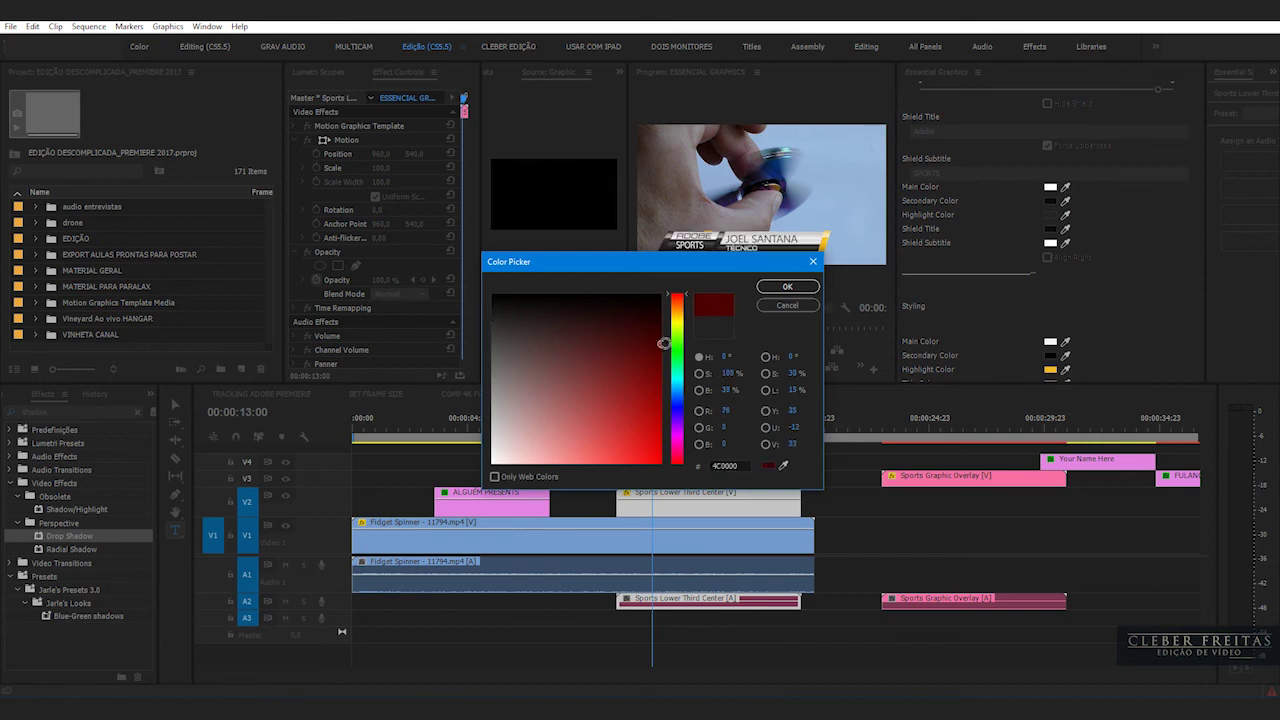
{"action": "left_click", "coordinate": [786, 287]}
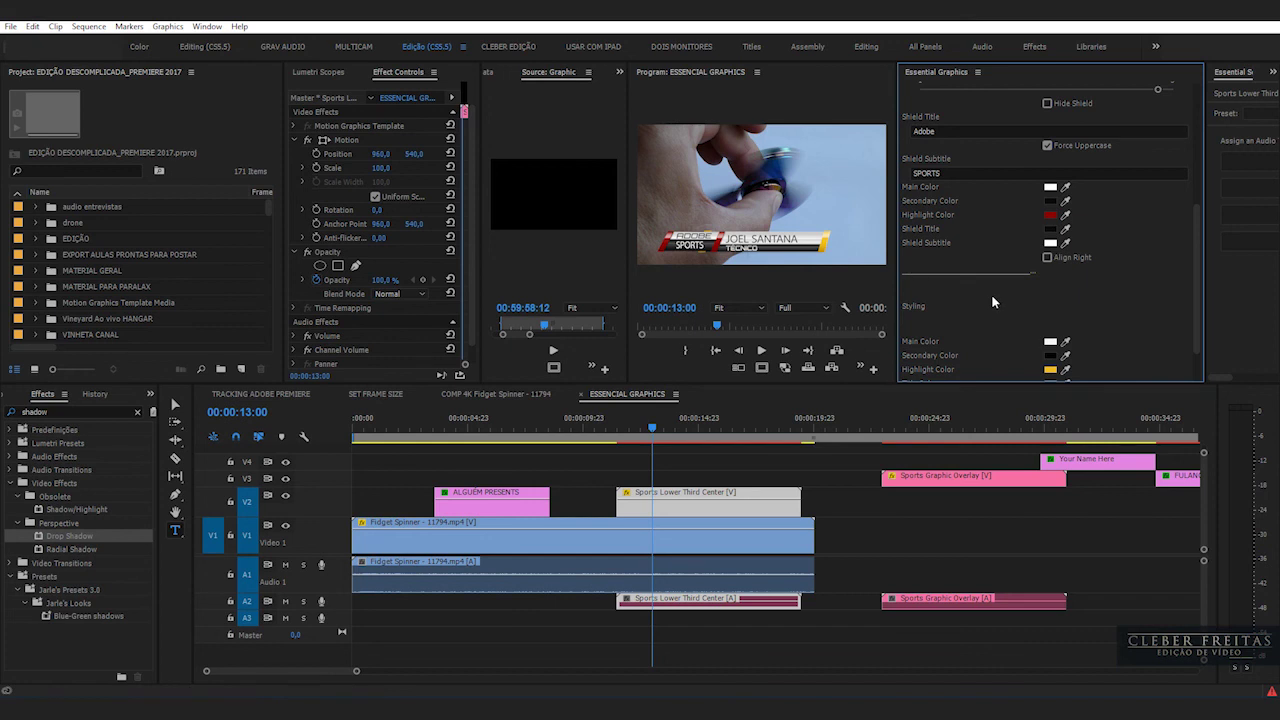
{"action": "left_click", "coordinate": [1065, 242]}
{"action": "left_click", "coordinate": [1052, 214]}
Step: Reselect the Sports Lower Third Center clip and move the playhead from about 4 to 6 seconds
{"action": "left_click", "coordinate": [717, 473]}
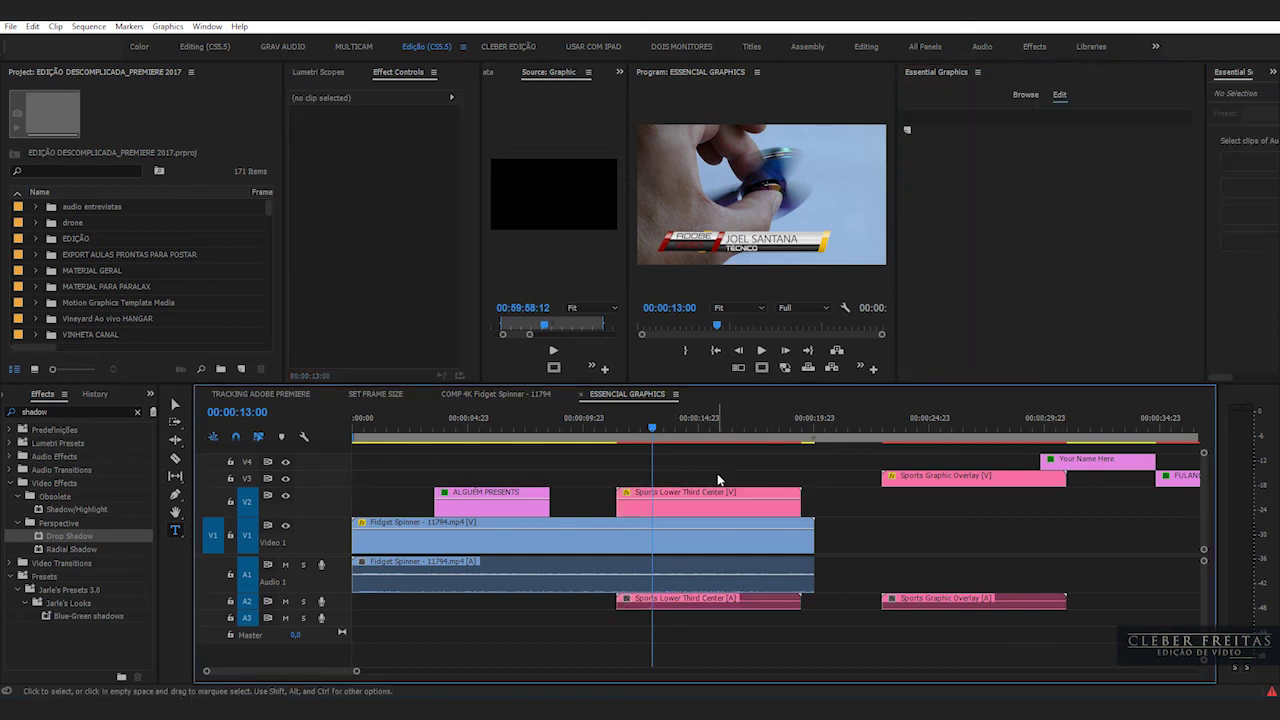
{"action": "left_click", "coordinate": [681, 490]}
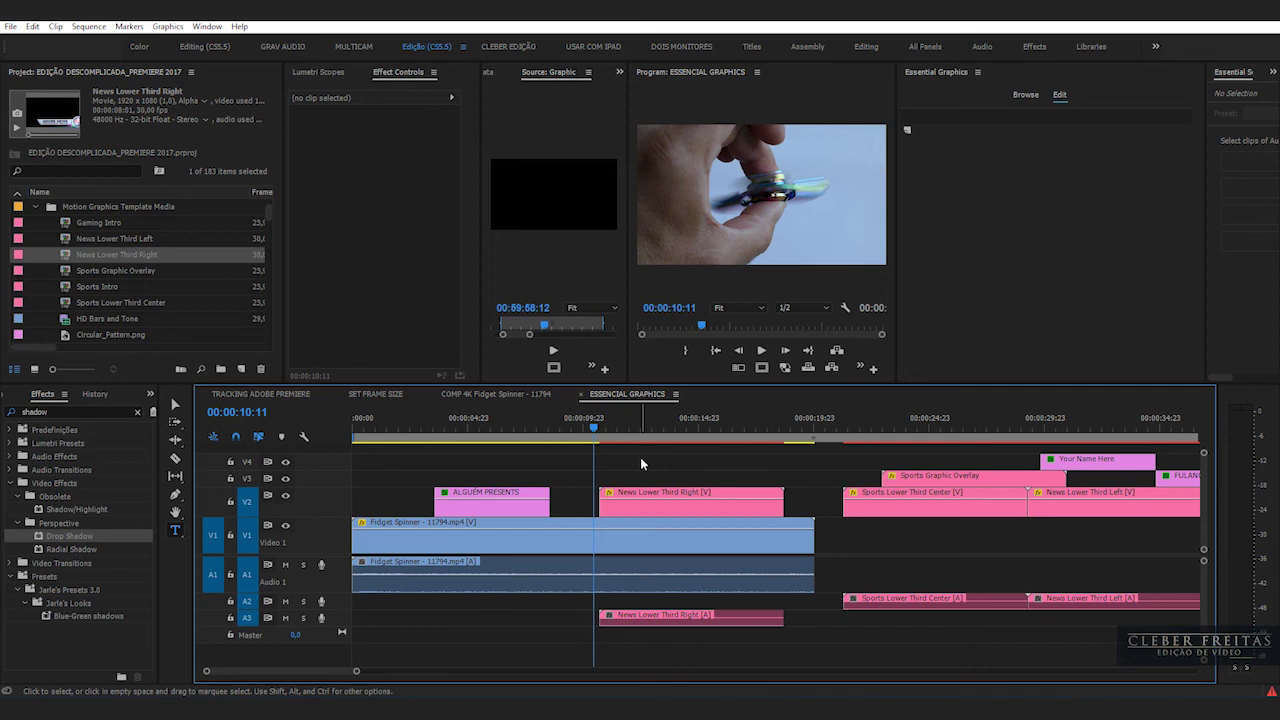
{"action": "left_click_drag", "start_coordinate": [517, 421], "coordinate": [461, 421]}
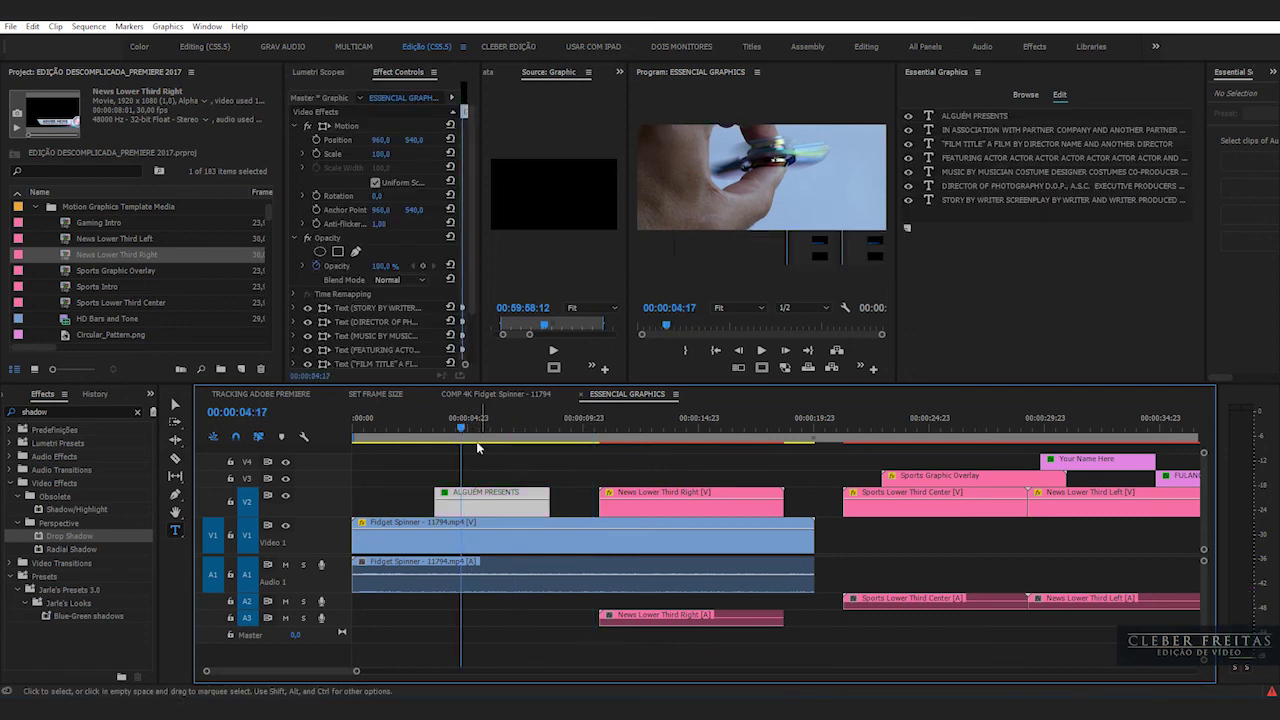
{"action": "left_click", "coordinate": [518, 474]}
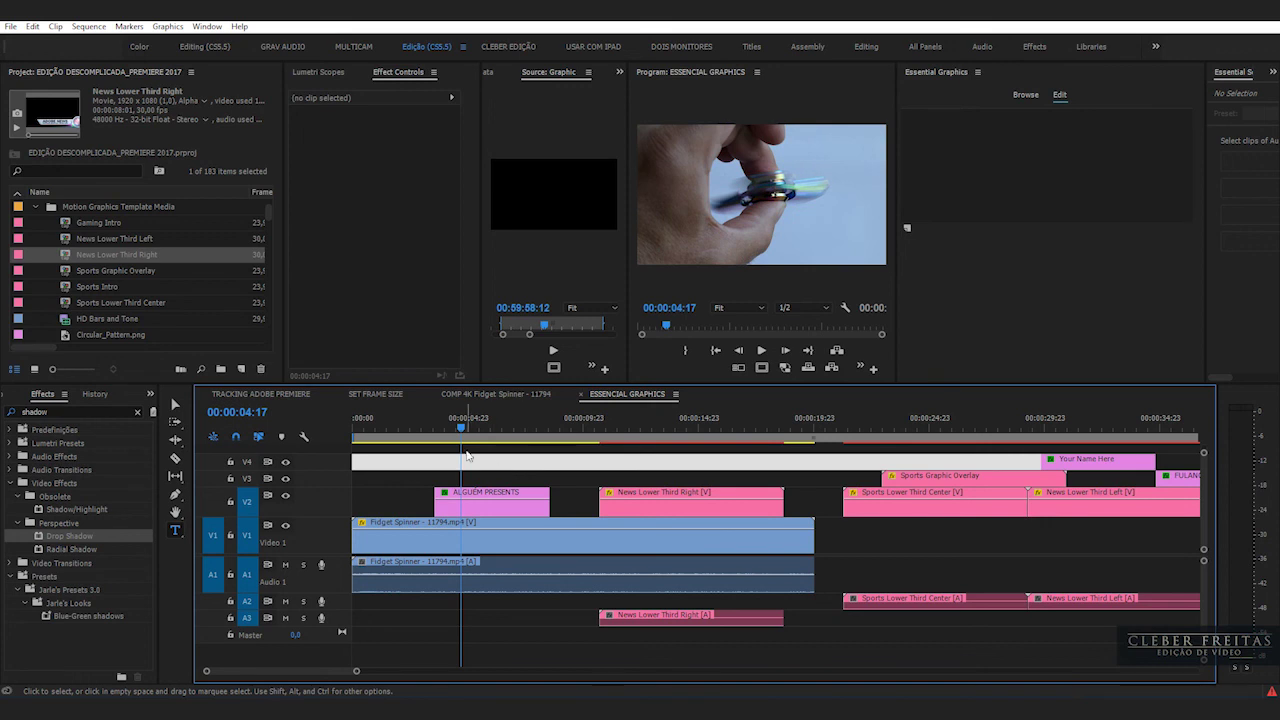
{"action": "left_click_drag", "start_coordinate": [461, 421], "coordinate": [509, 428]}
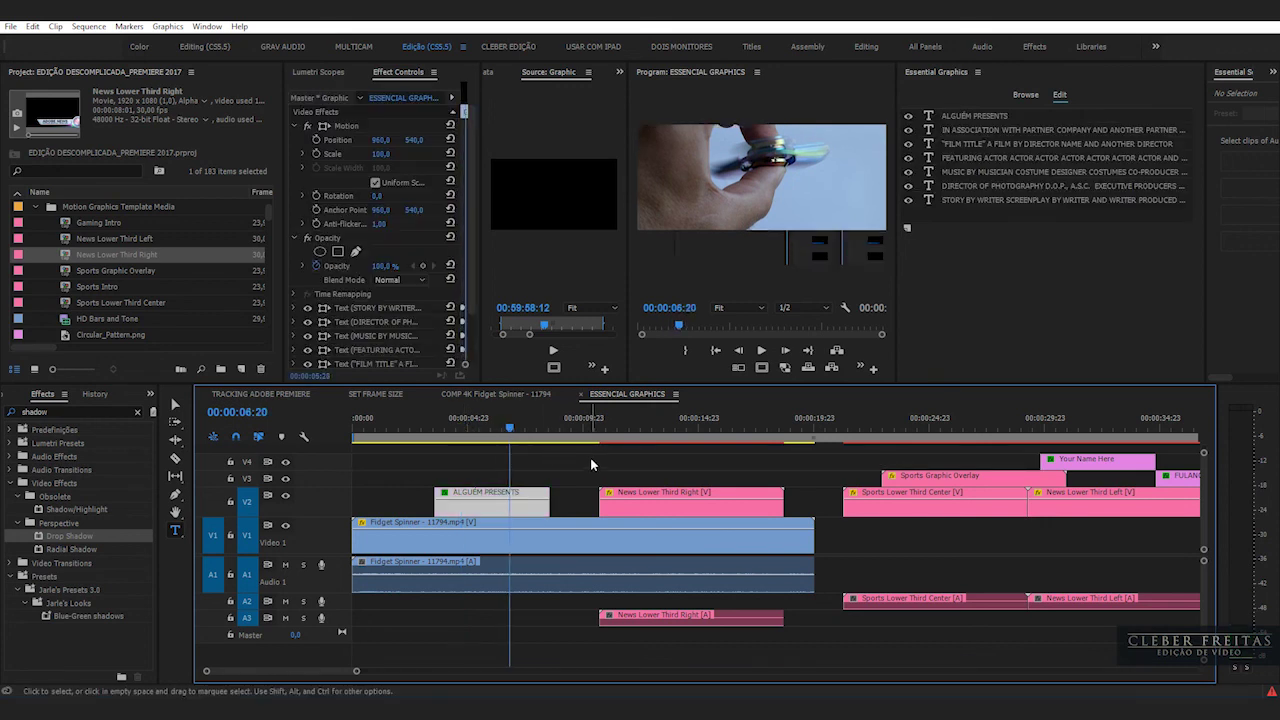